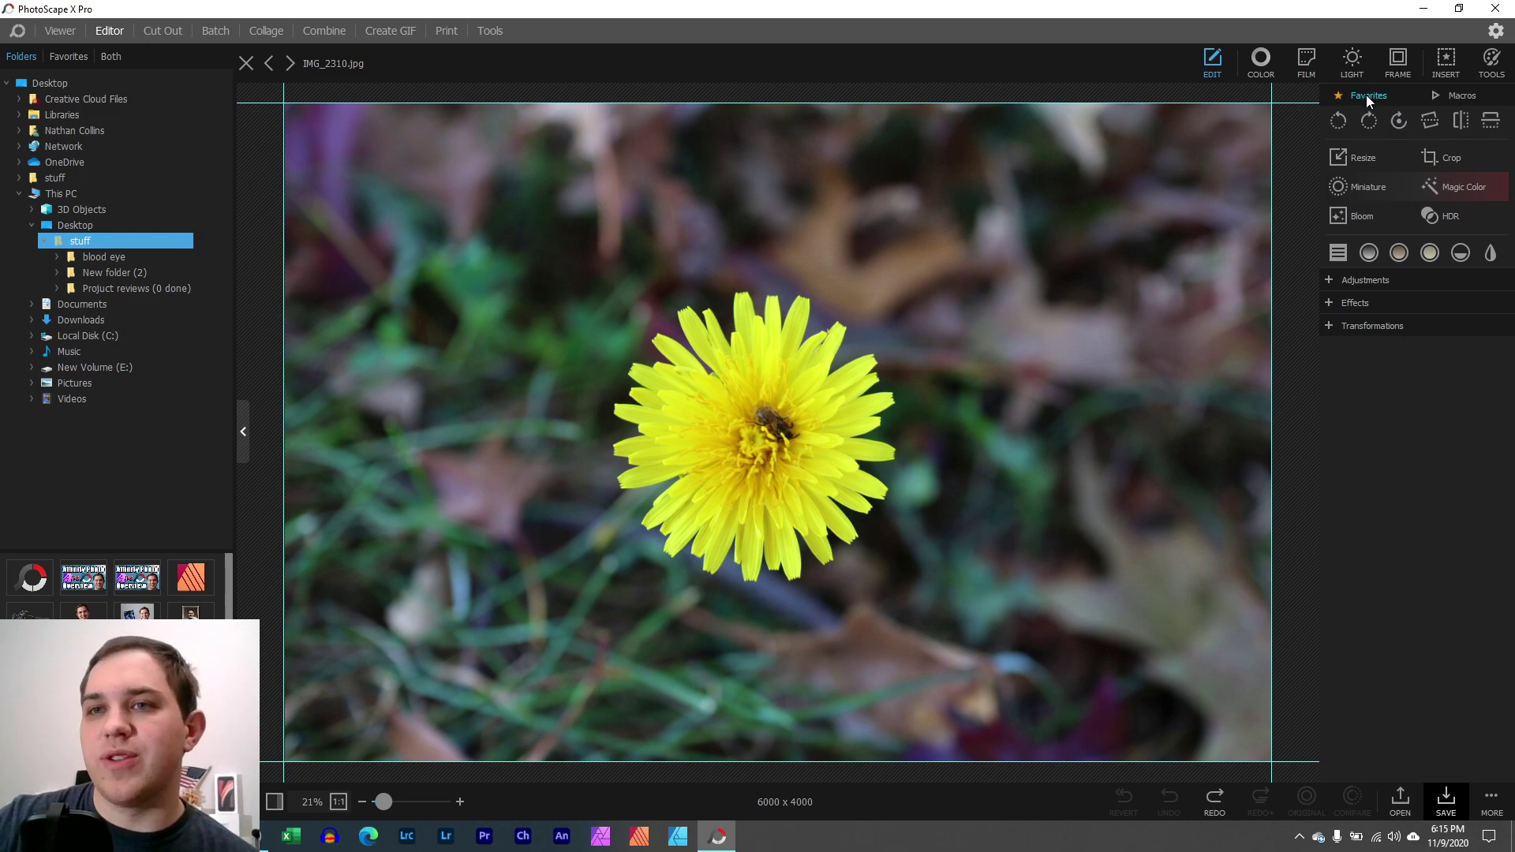
{"action": "left_click", "coordinate": [1367, 96]}
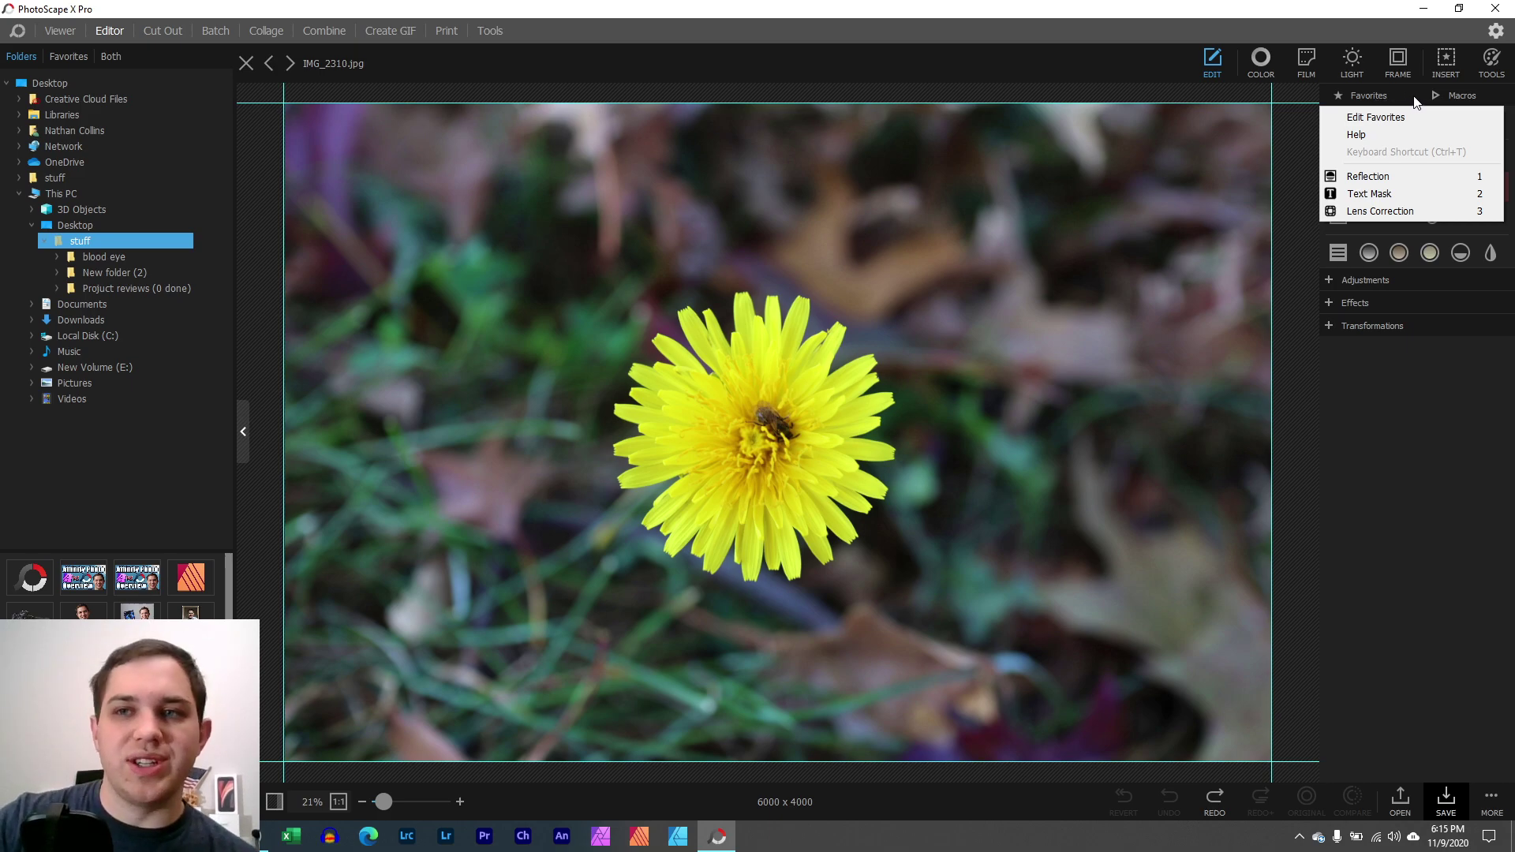
{"action": "left_click", "coordinate": [1468, 98]}
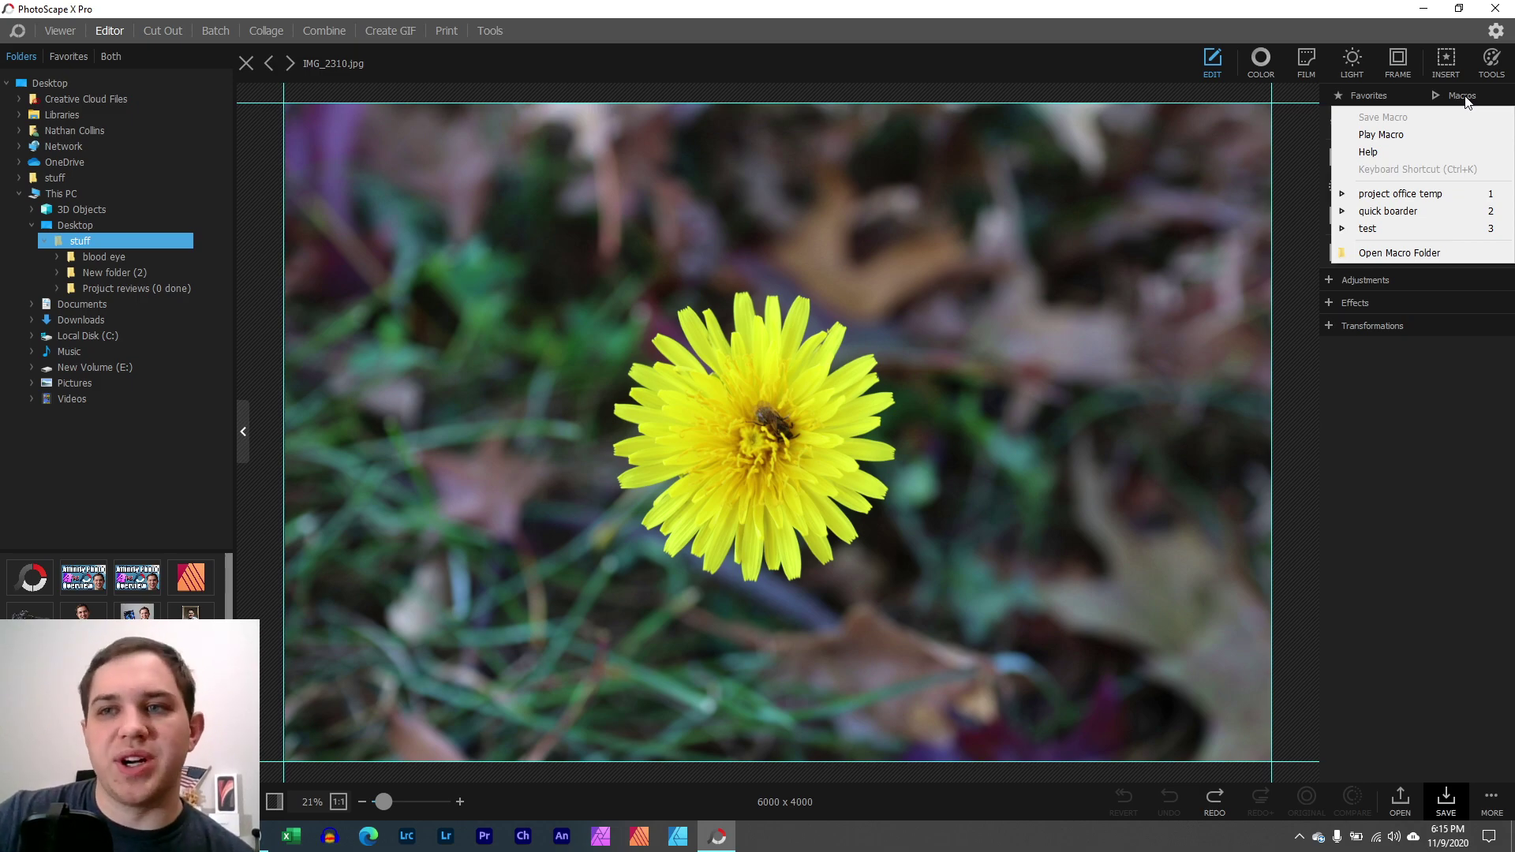
{"action": "left_click", "coordinate": [1421, 100]}
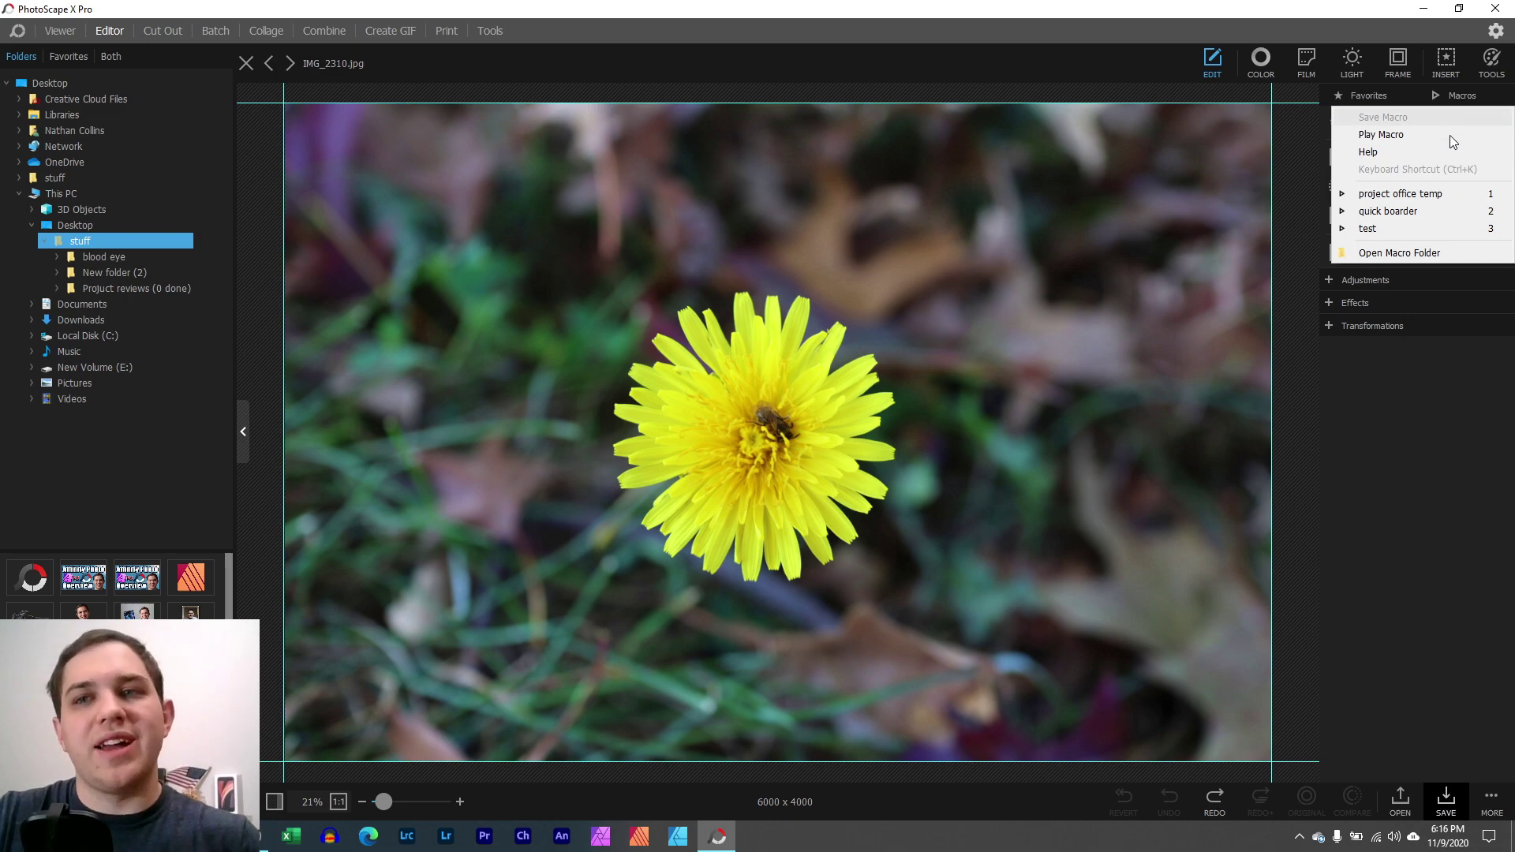
{"action": "left_click", "coordinate": [1437, 375]}
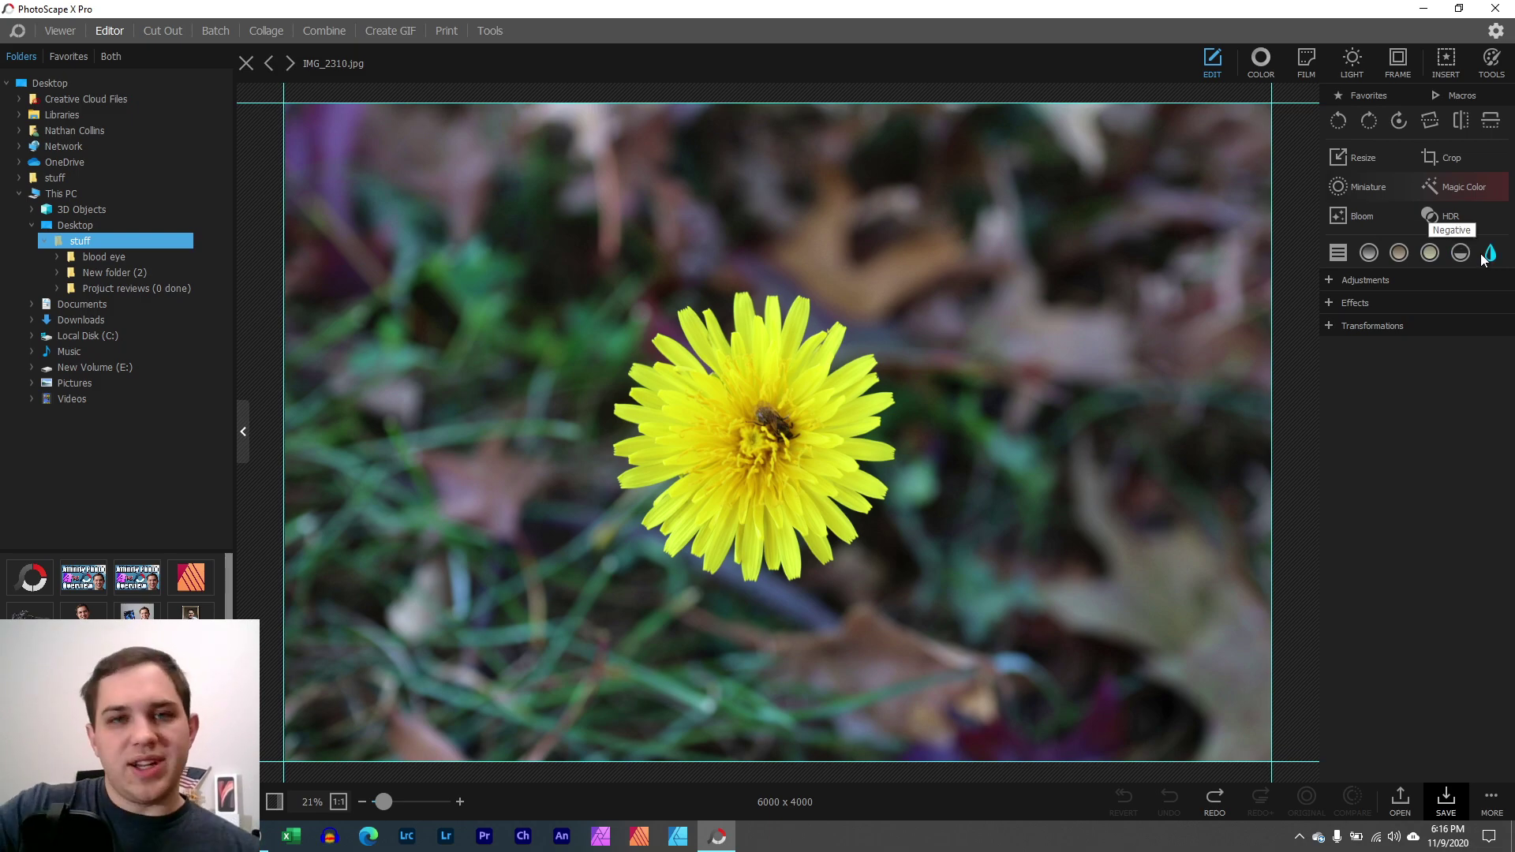
Add the Lens Profile Correction filter to the editor's favorites and save the list.
{"action": "left_click", "coordinate": [1379, 96]}
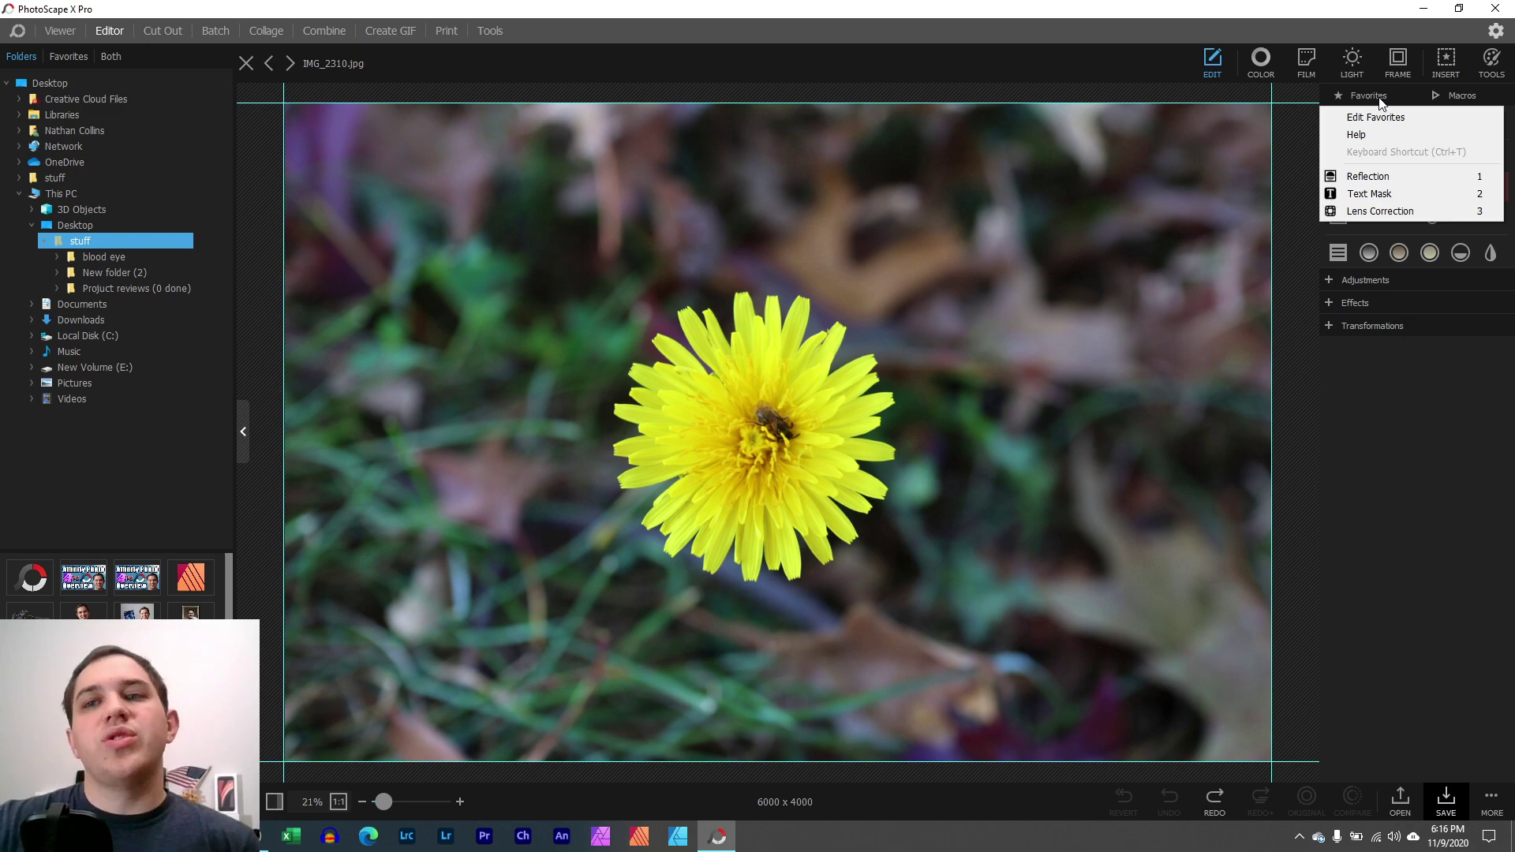
{"action": "left_click", "coordinate": [1370, 119]}
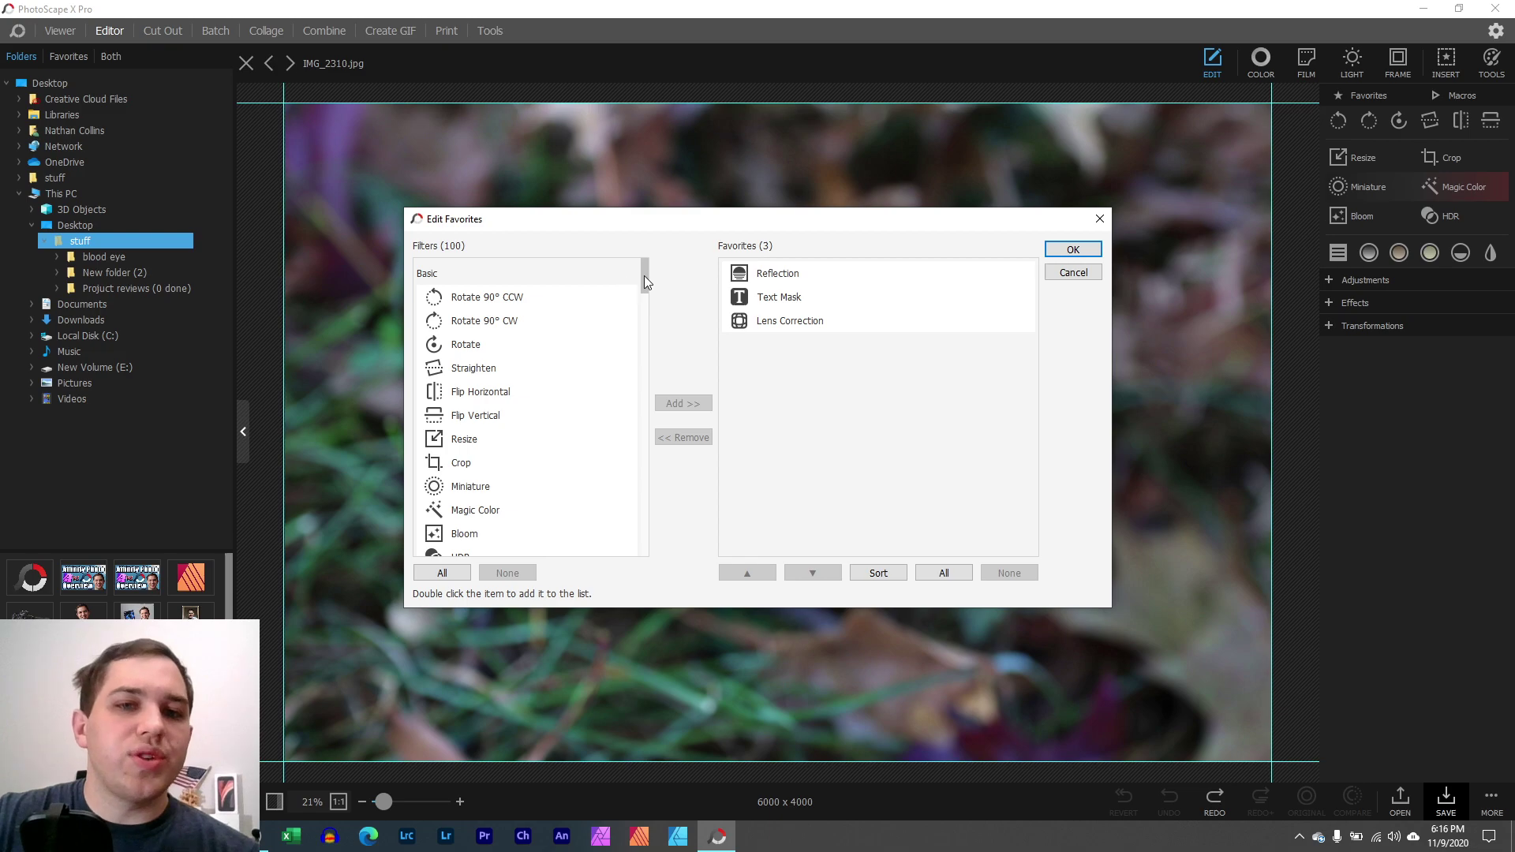
{"action": "left_click_drag", "start_coordinate": [644, 276], "coordinate": [652, 543]}
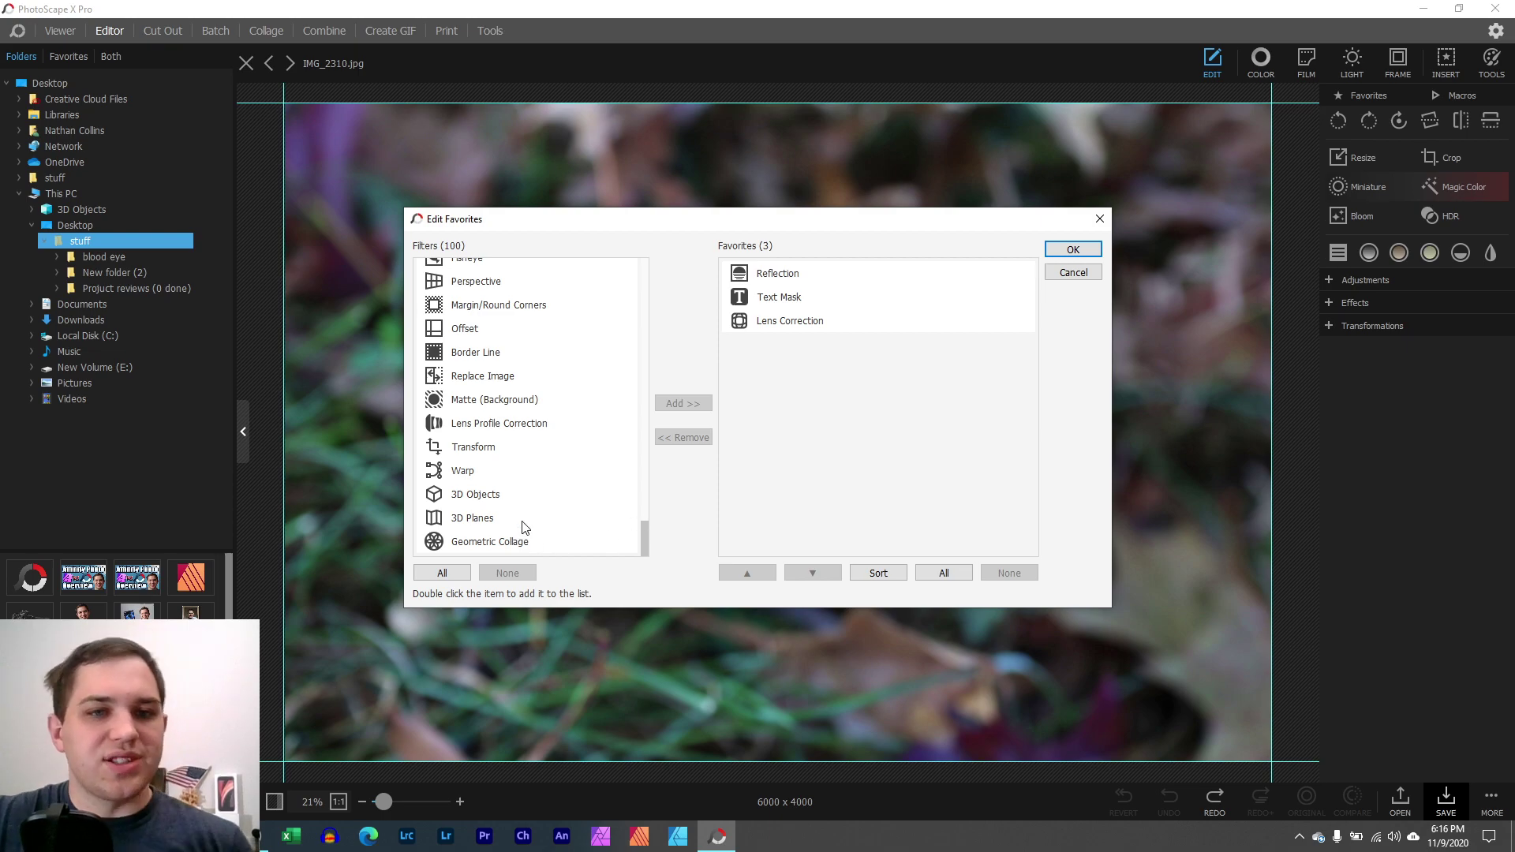
{"action": "double_click", "coordinate": [500, 426]}
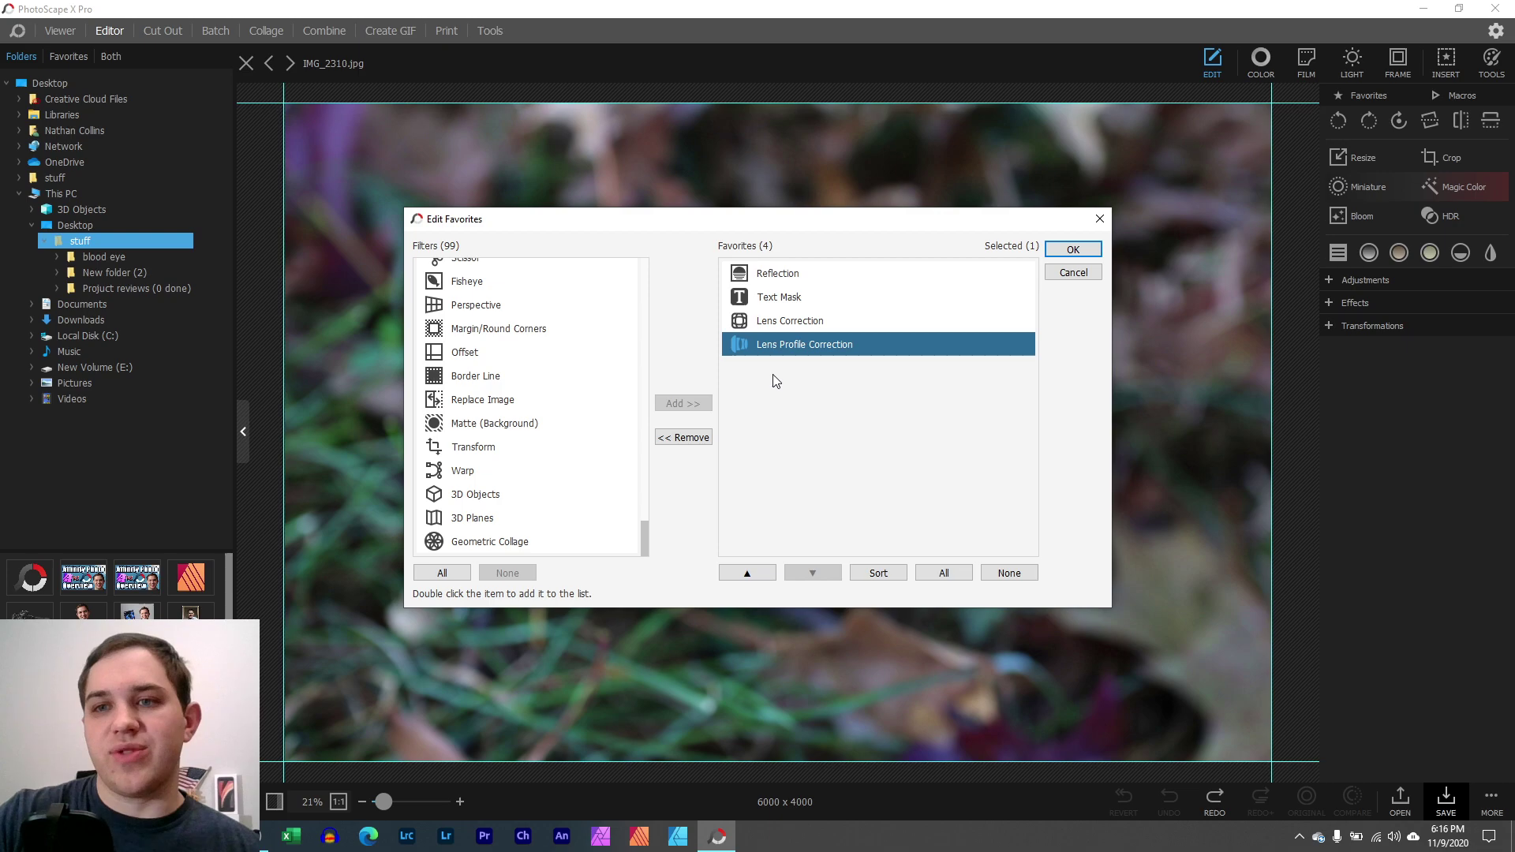
{"action": "key", "text": "Return"}
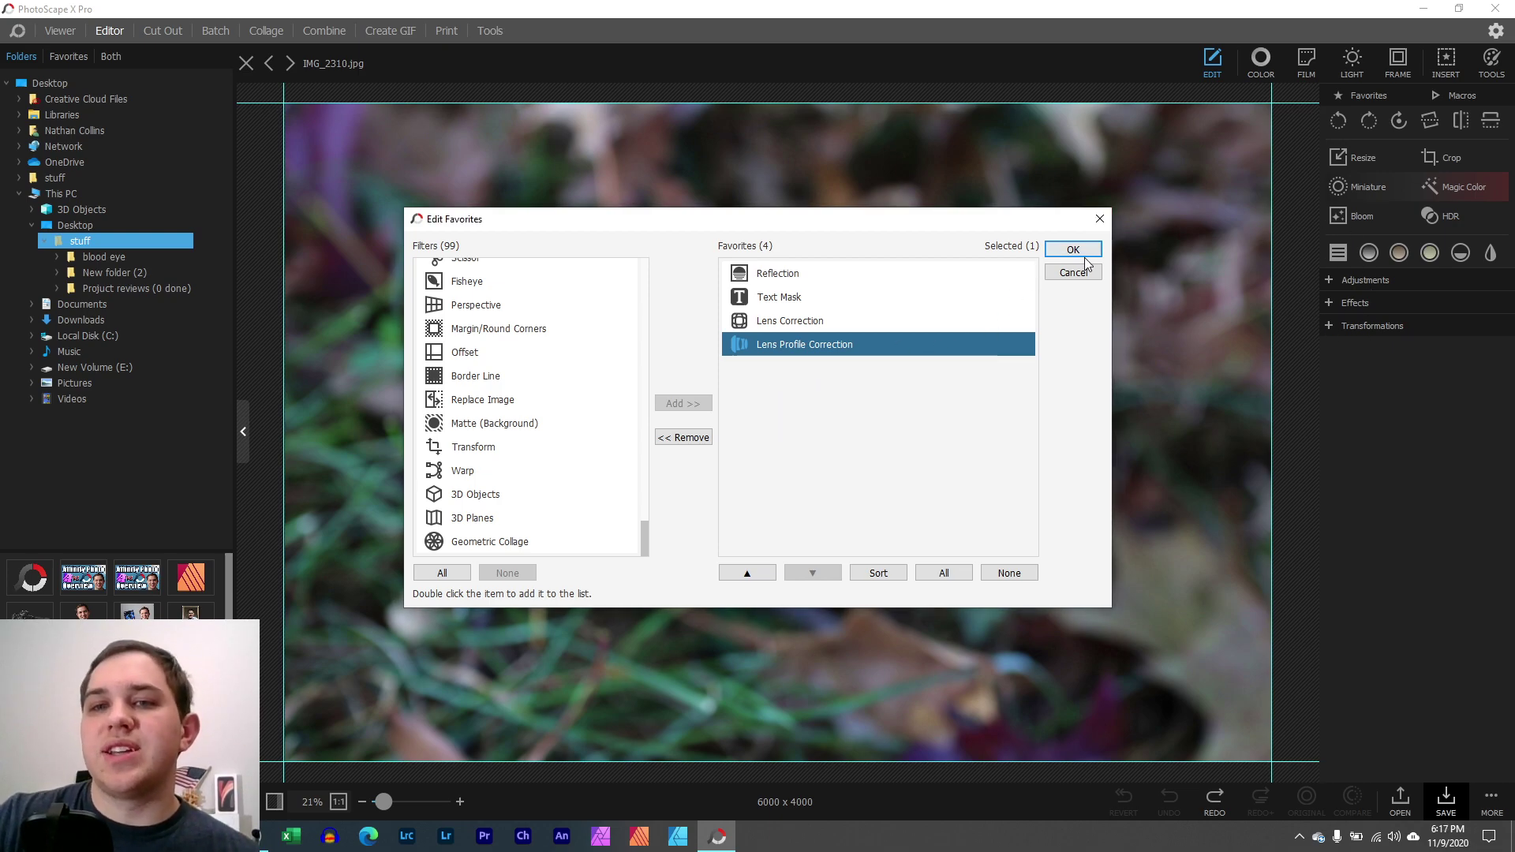
{"action": "left_click", "coordinate": [1329, 326]}
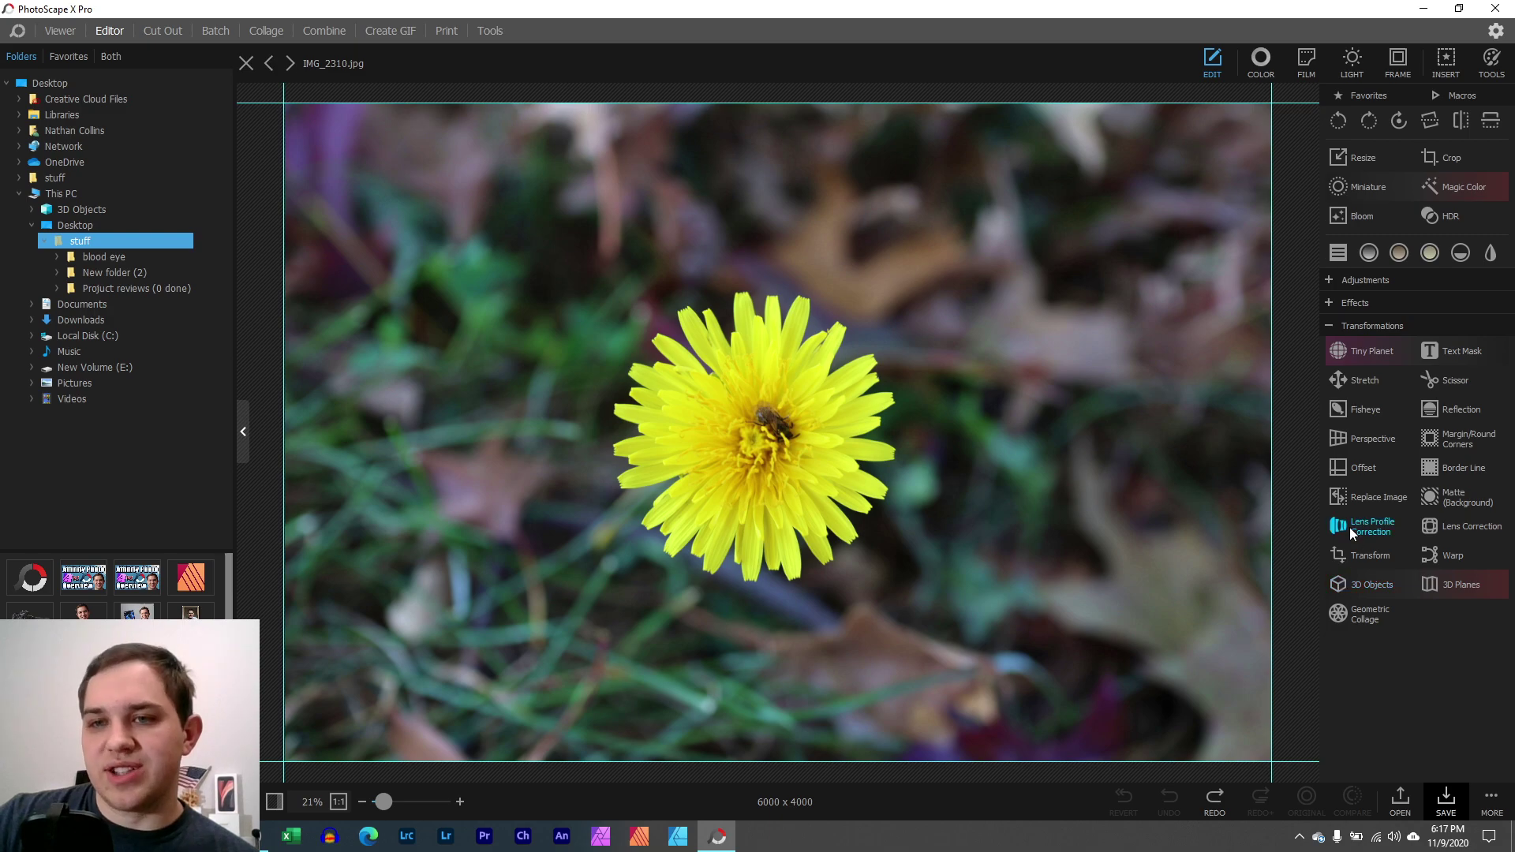
{"action": "left_click", "coordinate": [1327, 302]}
{"action": "scroll", "coordinate": [1390, 456], "scroll_direction": "down", "scroll_amount": 2}
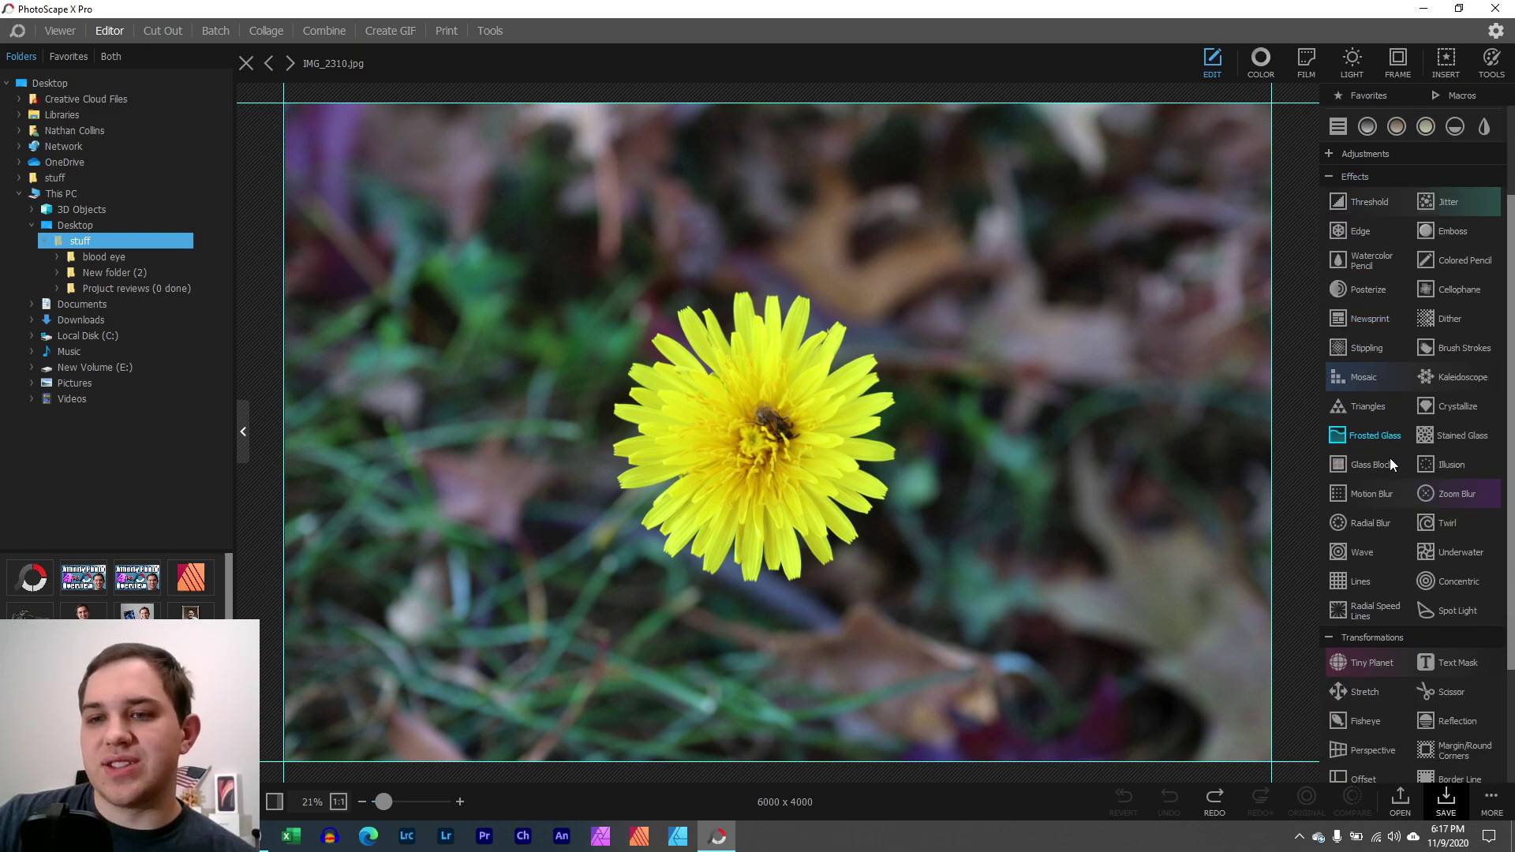
{"action": "scroll", "coordinate": [1368, 261], "scroll_direction": "up", "scroll_amount": 2}
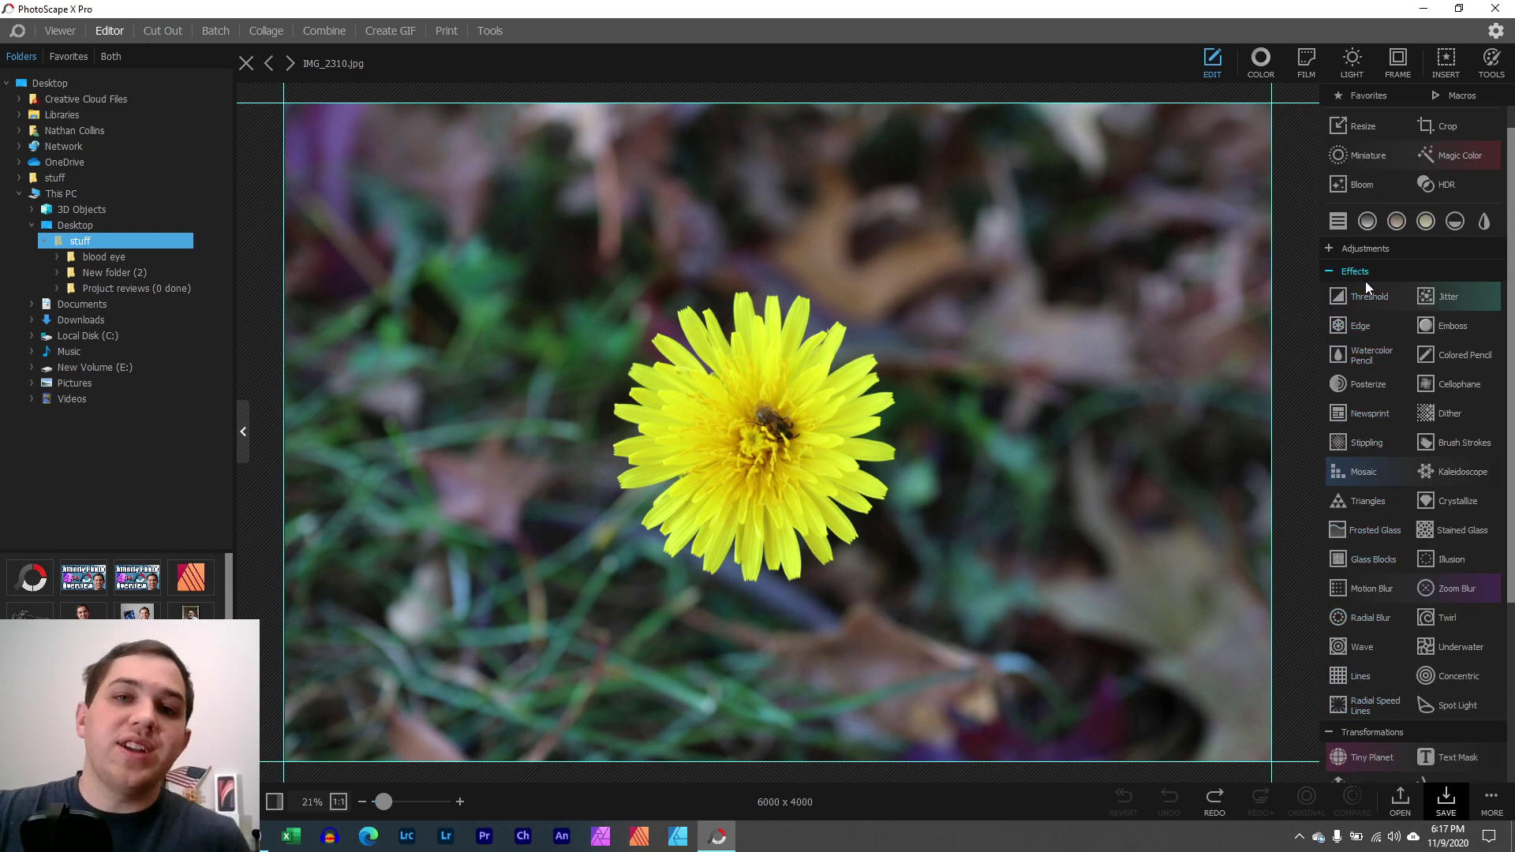
{"action": "left_click", "coordinate": [1327, 262]}
Try the favorite filters Lens Profile Correction and Text Mask on the photo, closing each without applying it.
{"action": "left_click", "coordinate": [1370, 99]}
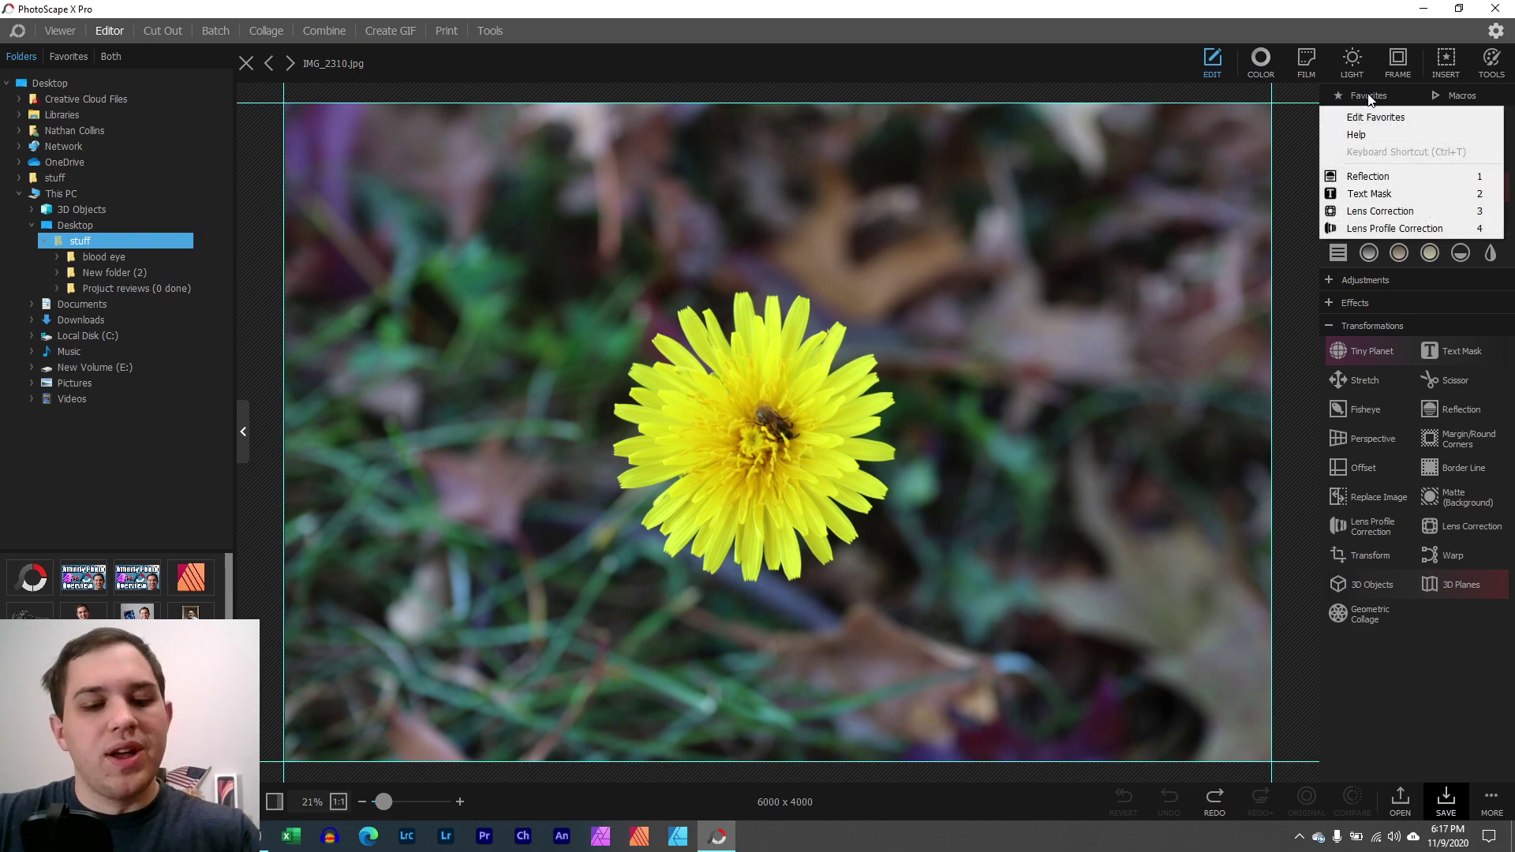
{"action": "key", "text": "4"}
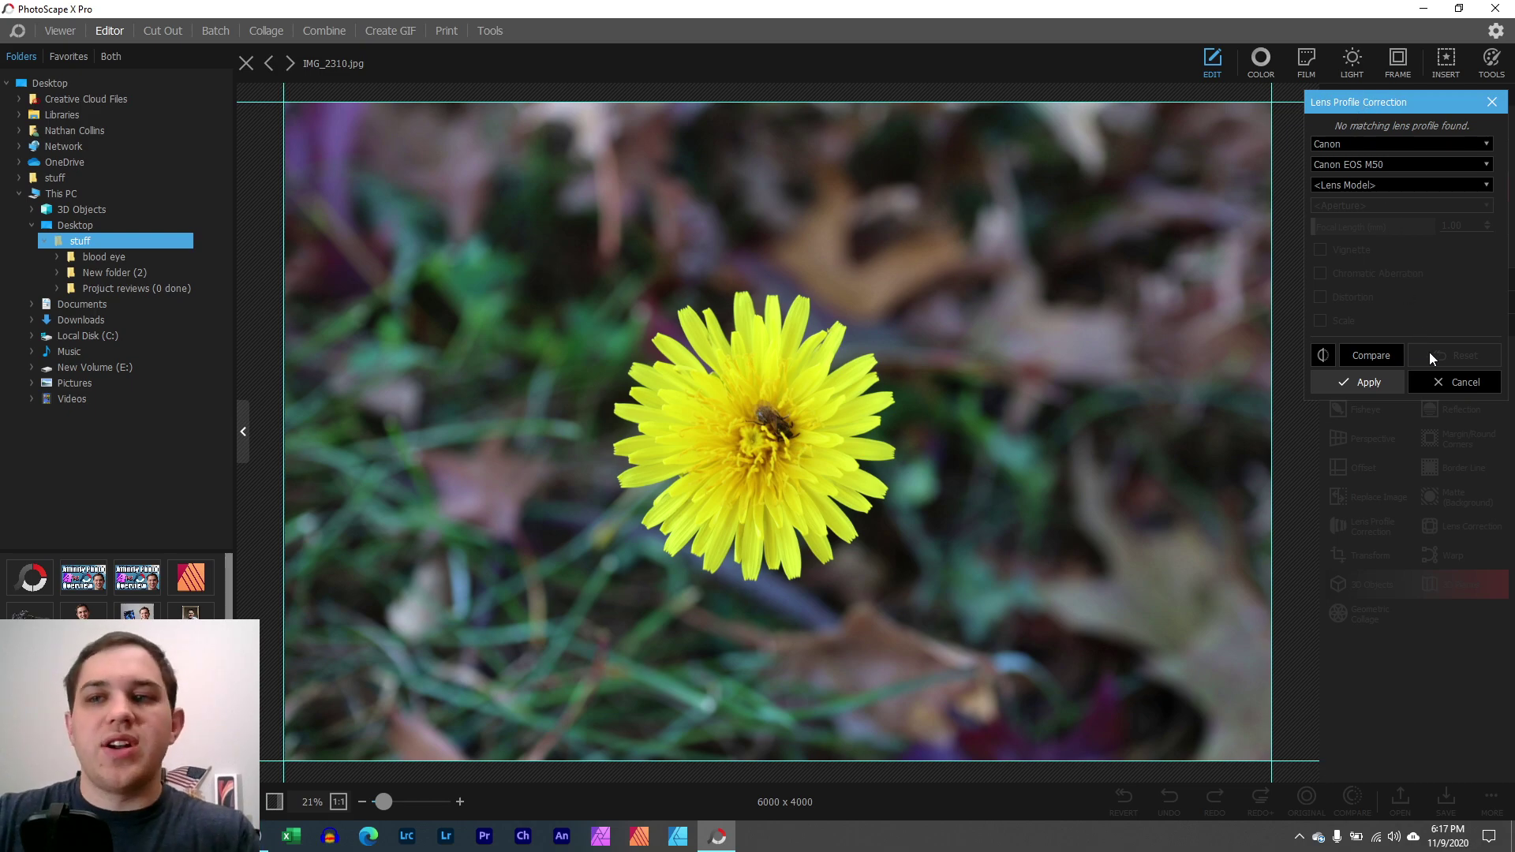
{"action": "left_click", "coordinate": [1442, 381]}
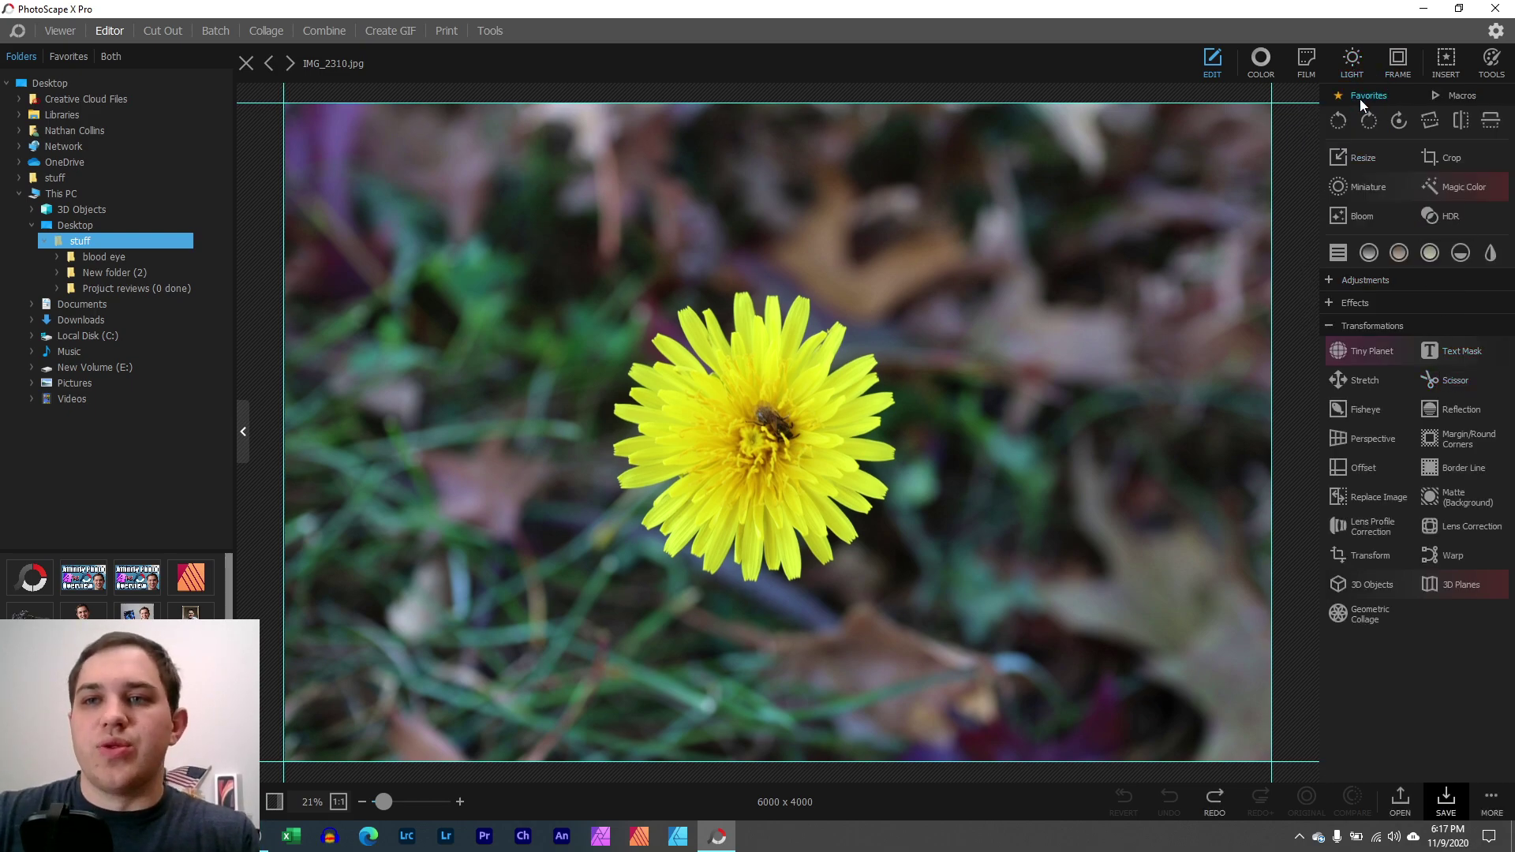
{"action": "key", "text": "5"}
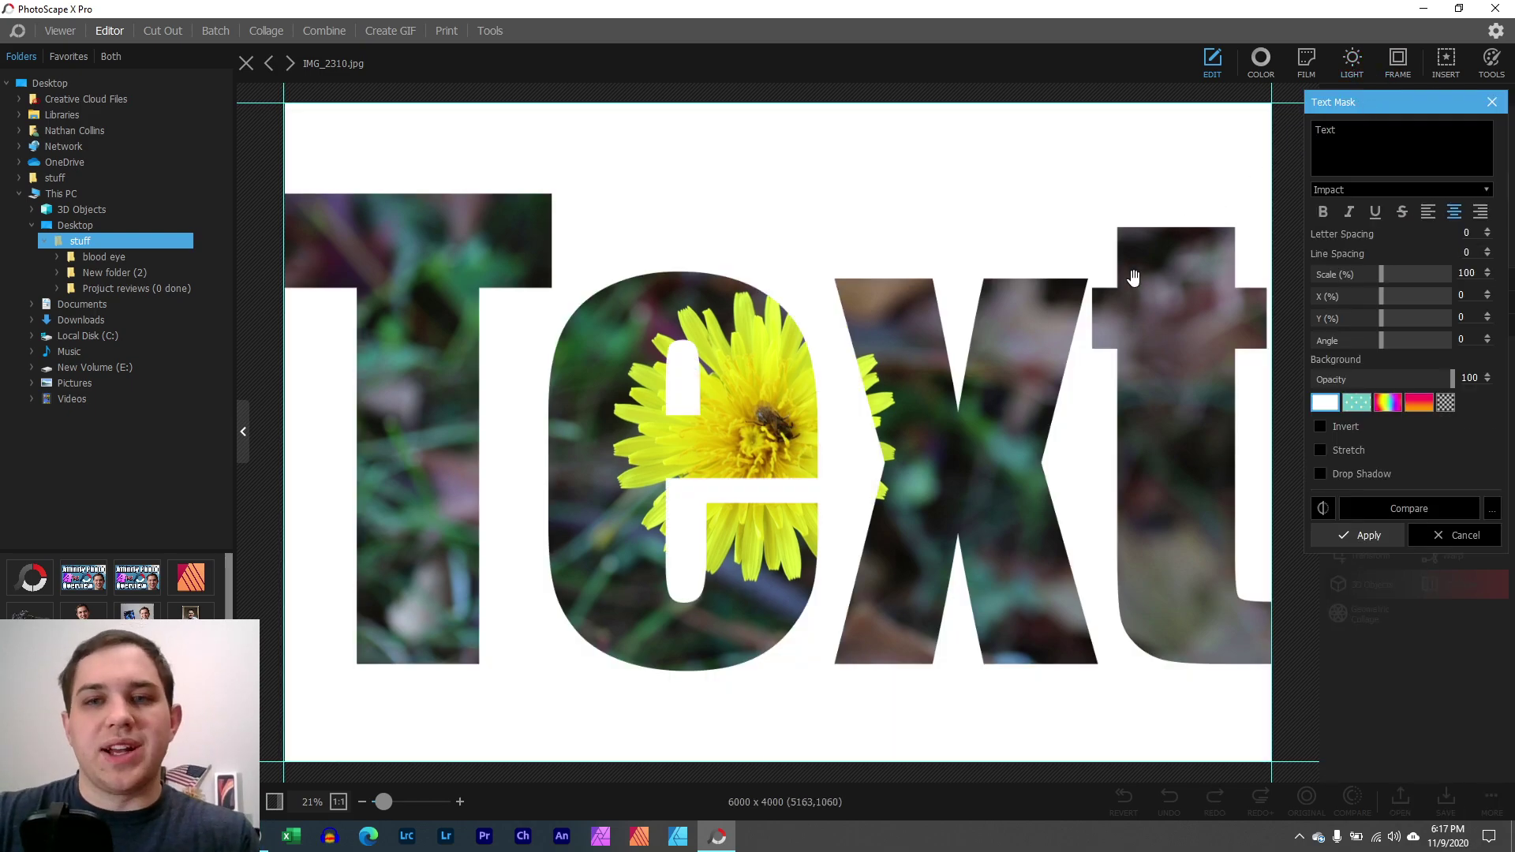
{"action": "left_click", "coordinate": [1497, 109]}
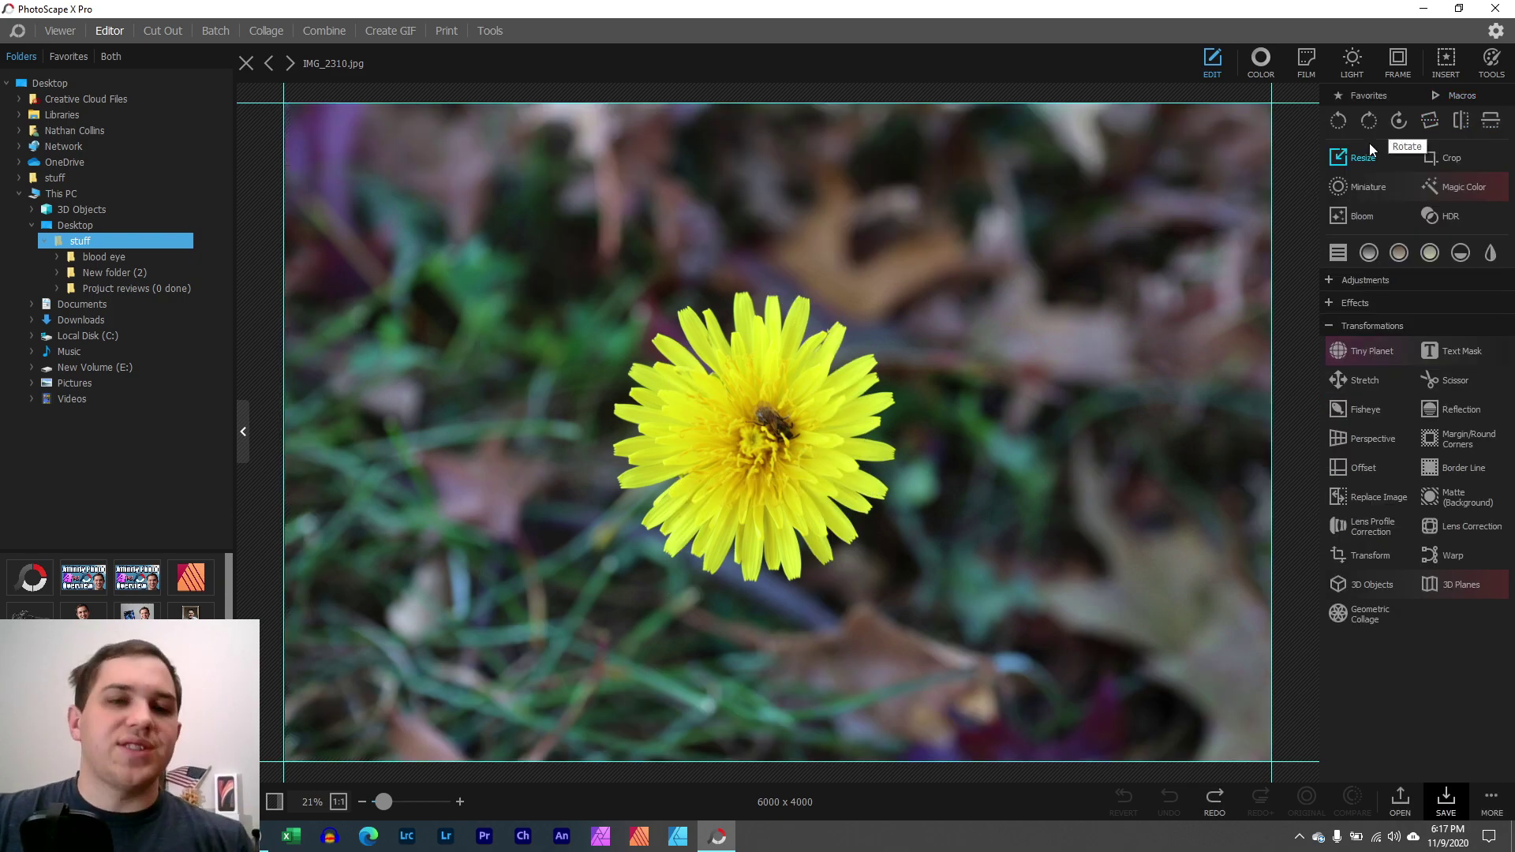
Play the "quick boarder" macro on the flower photo with its frame included, and undo it.
{"action": "left_click", "coordinate": [1456, 95]}
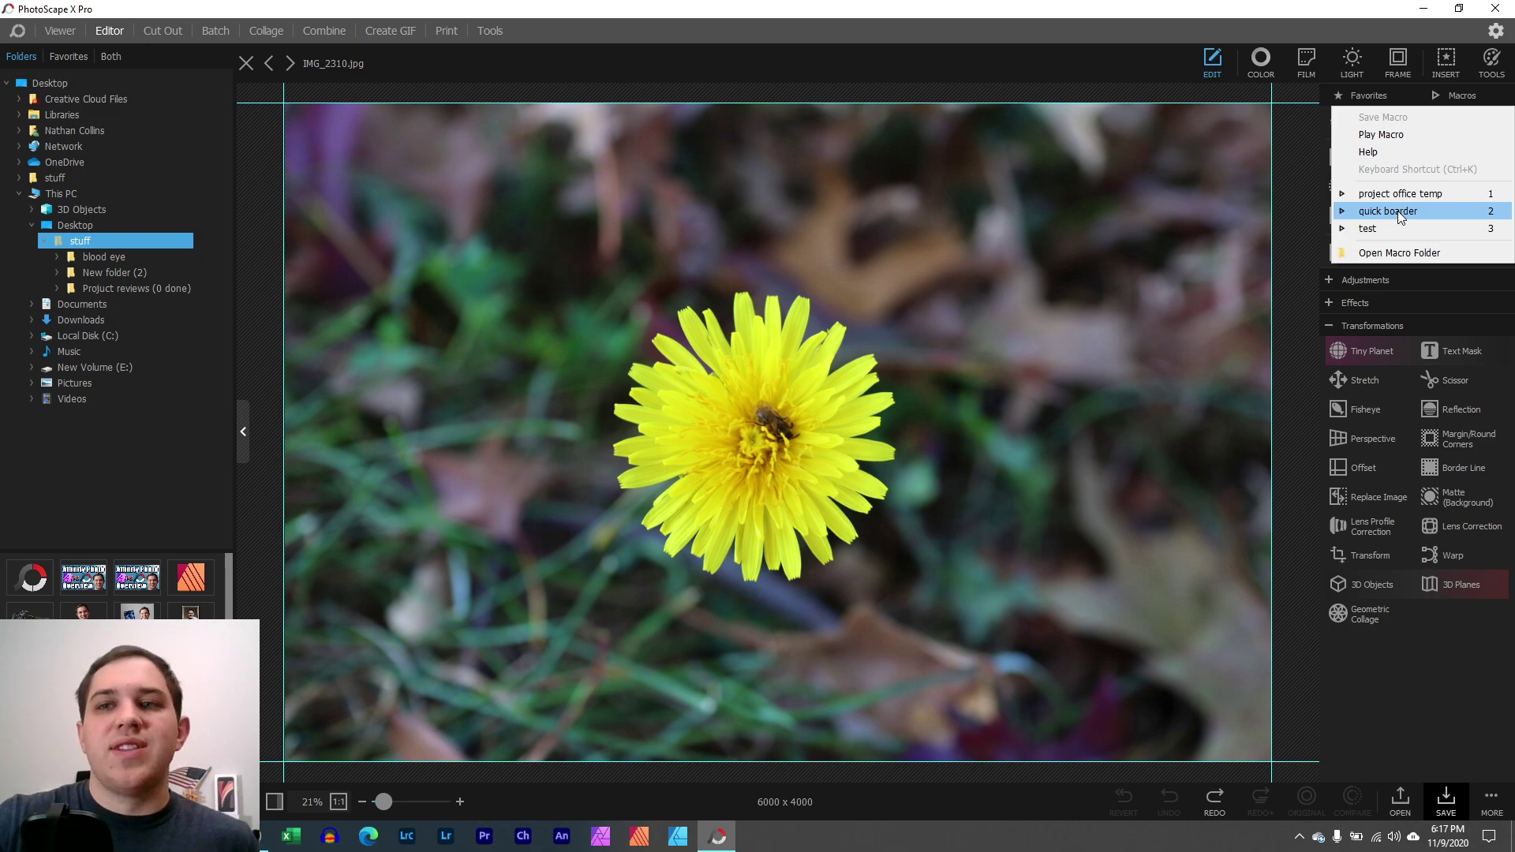
{"action": "left_click", "coordinate": [1394, 214]}
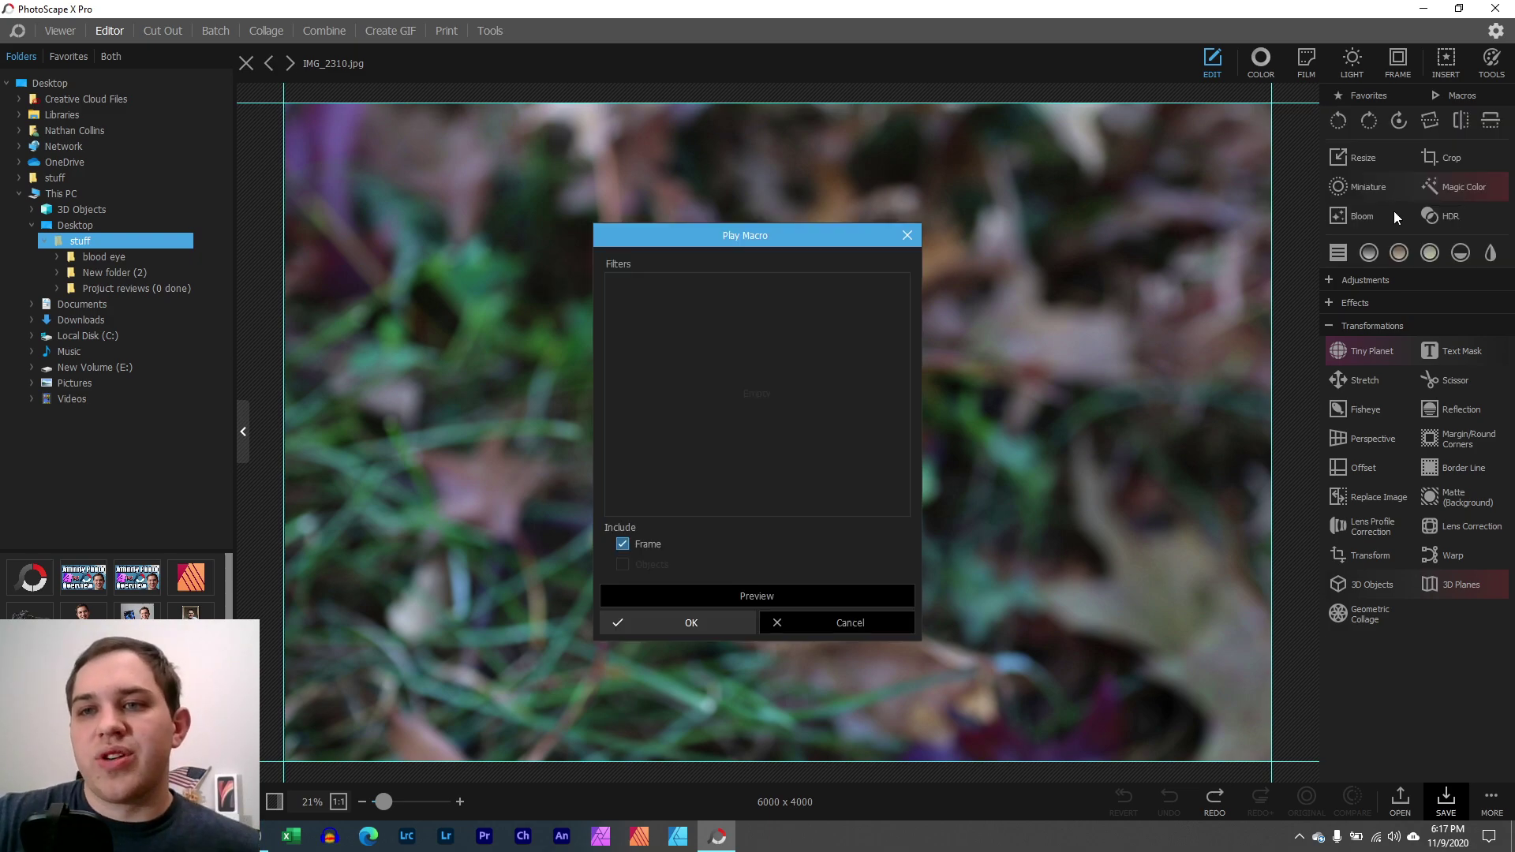
{"action": "left_click", "coordinate": [664, 622]}
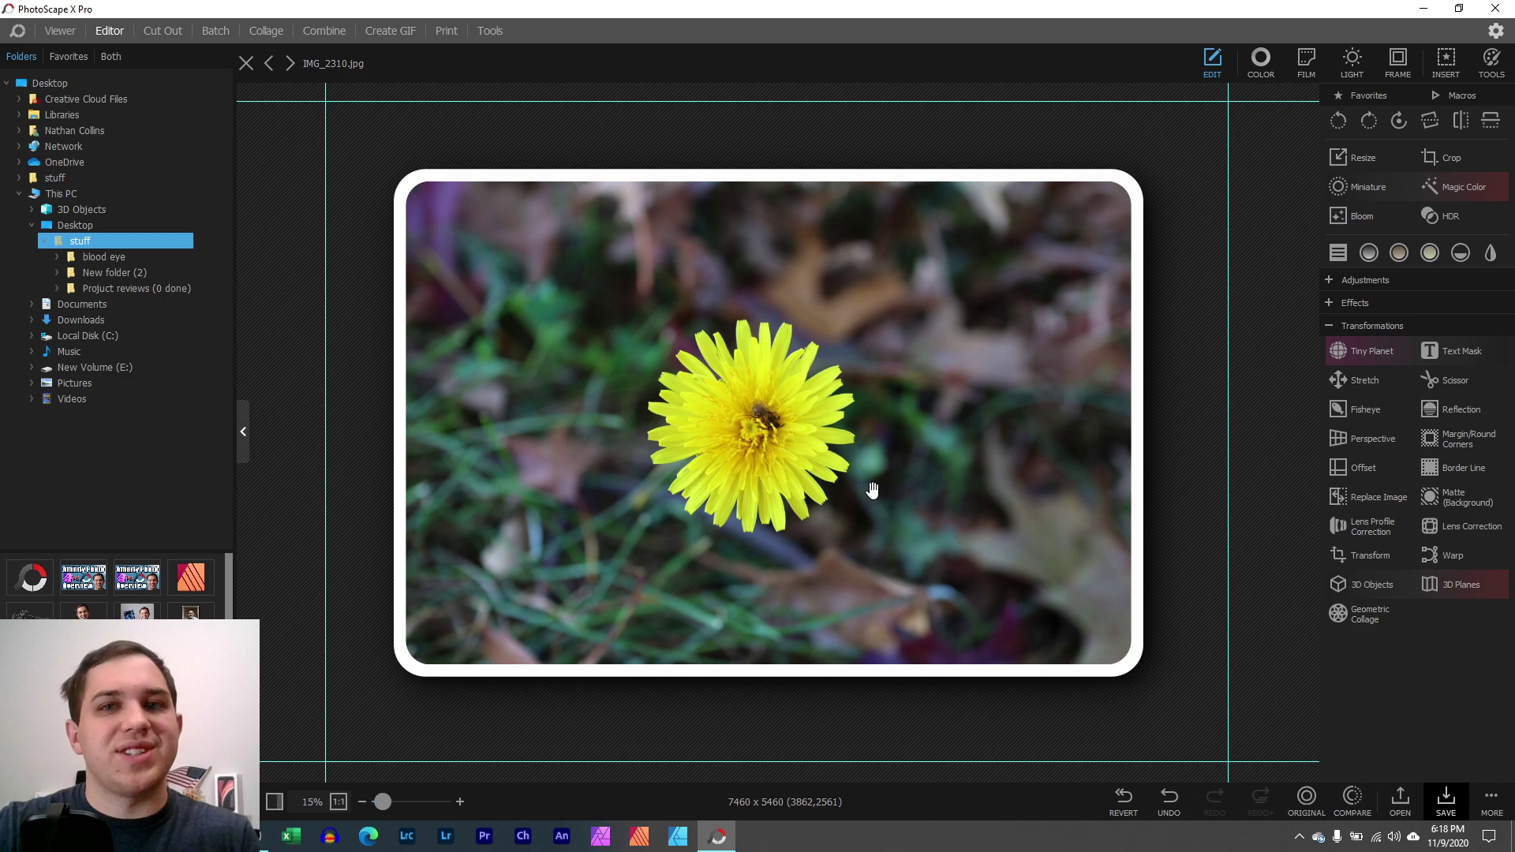
{"action": "key", "text": "ctrl+z"}
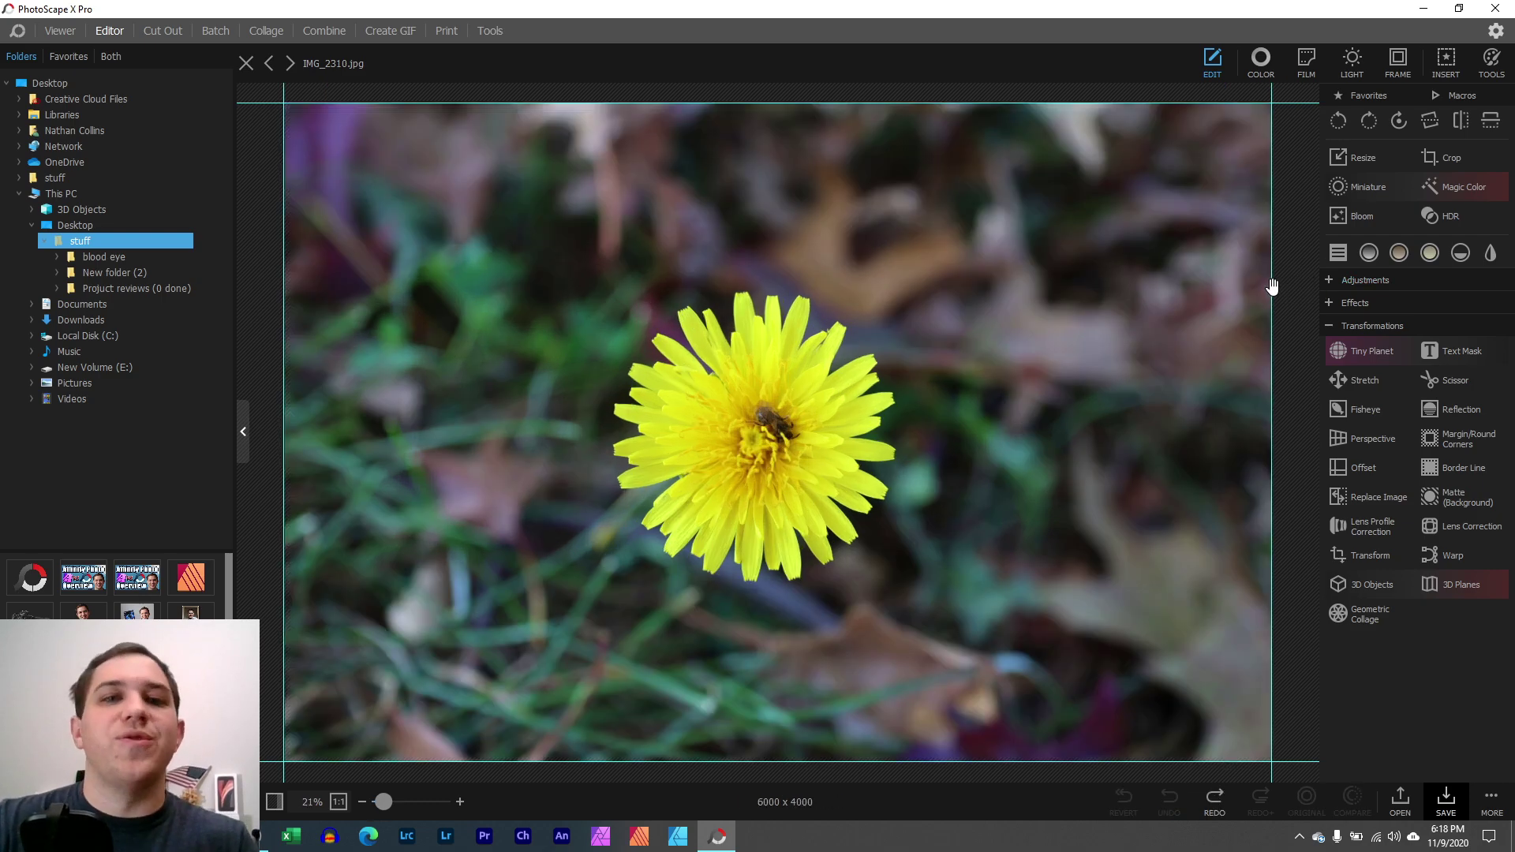
Rotate the photo 90° counterclockwise and back 90° clockwise, and close the free Rotate tool without a change.
{"action": "left_click", "coordinate": [1340, 124]}
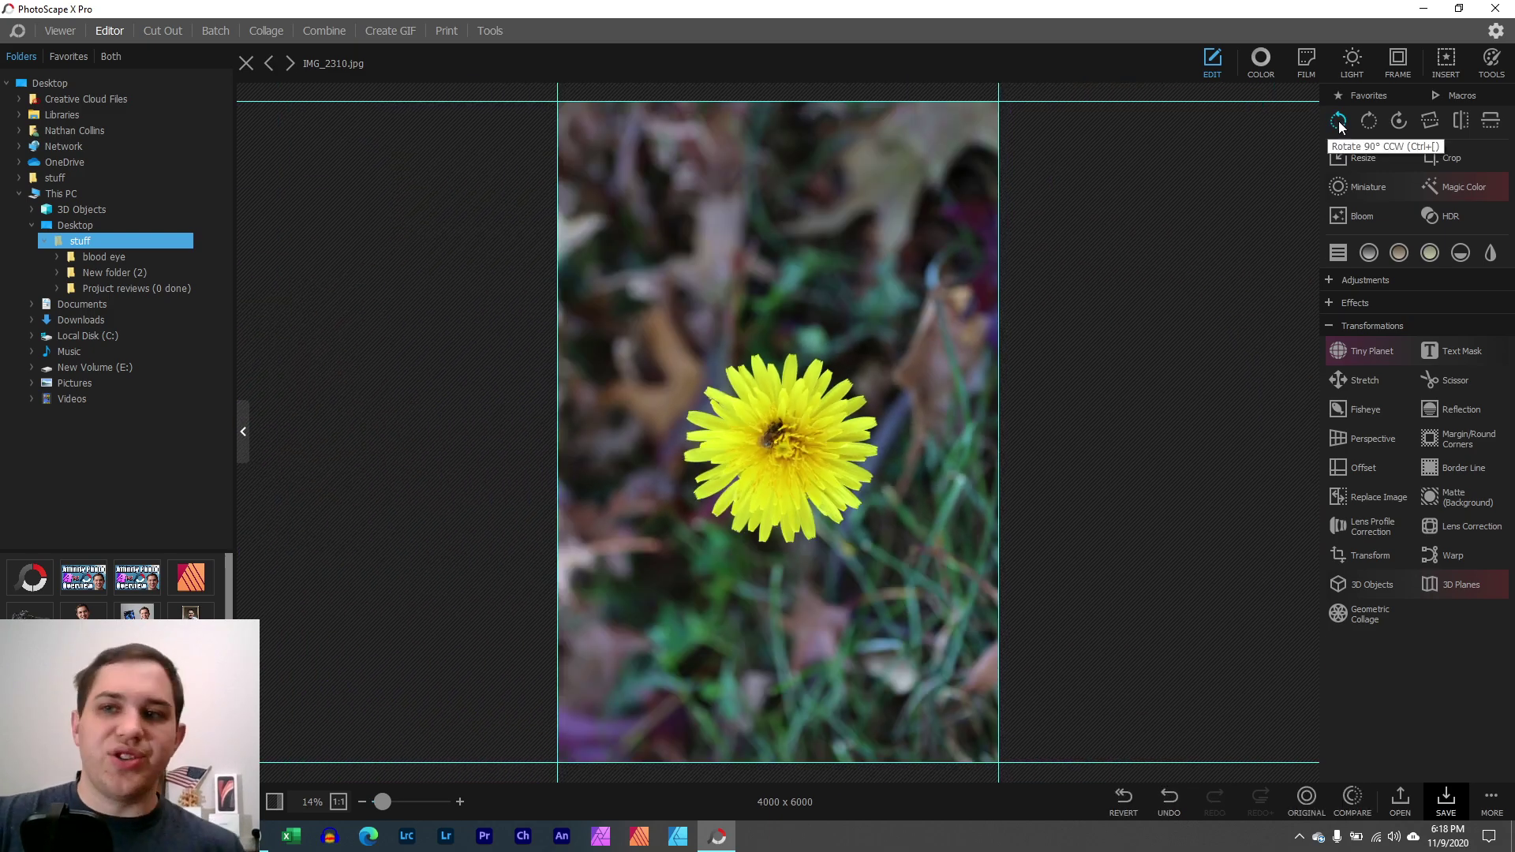
{"action": "left_click", "coordinate": [1371, 129]}
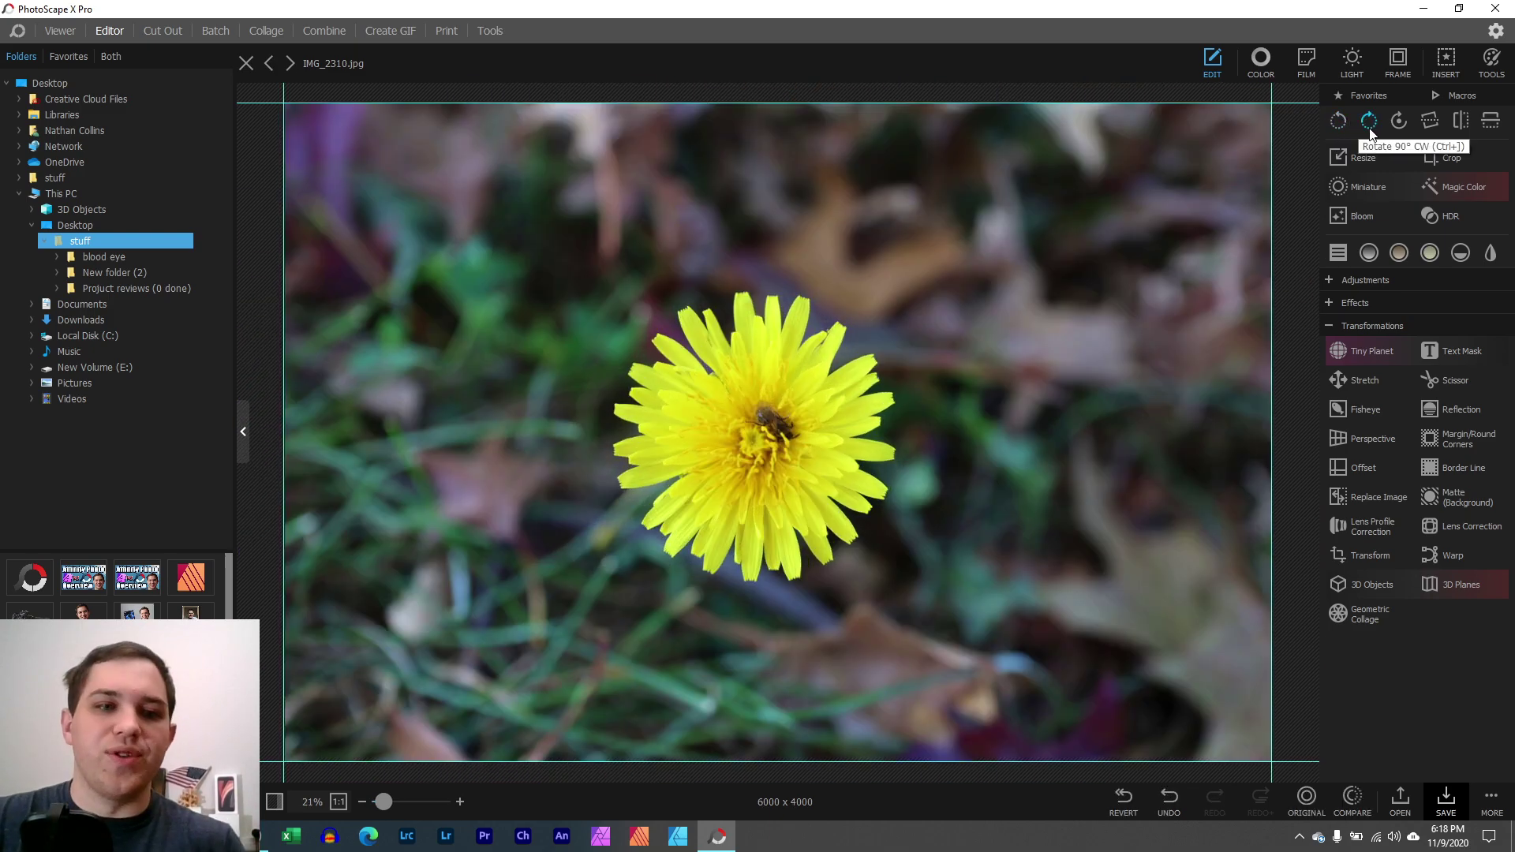
{"action": "left_click", "coordinate": [1398, 122]}
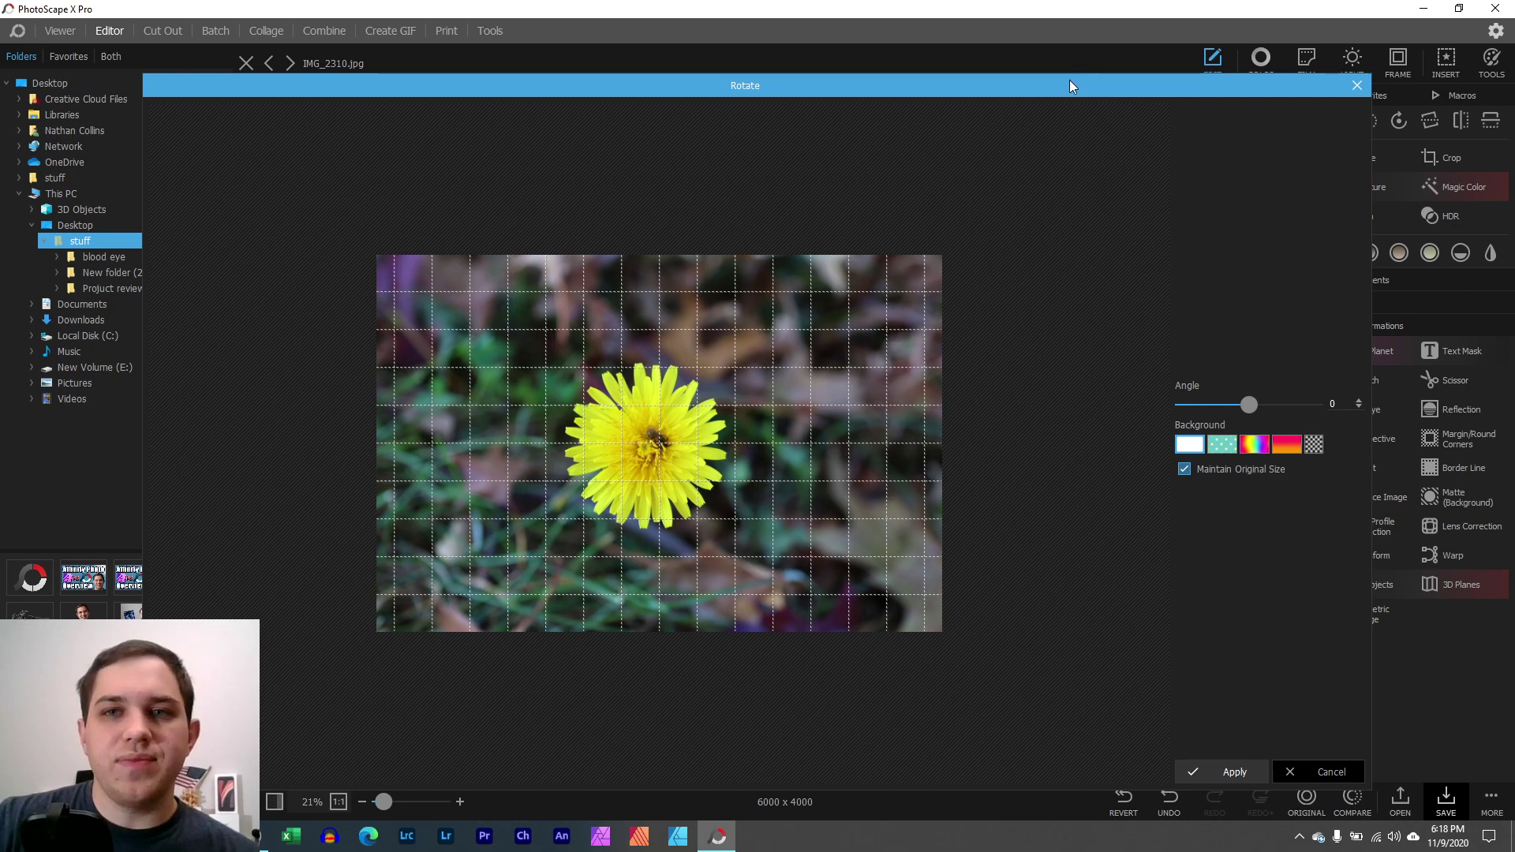
{"action": "left_click", "coordinate": [1355, 83]}
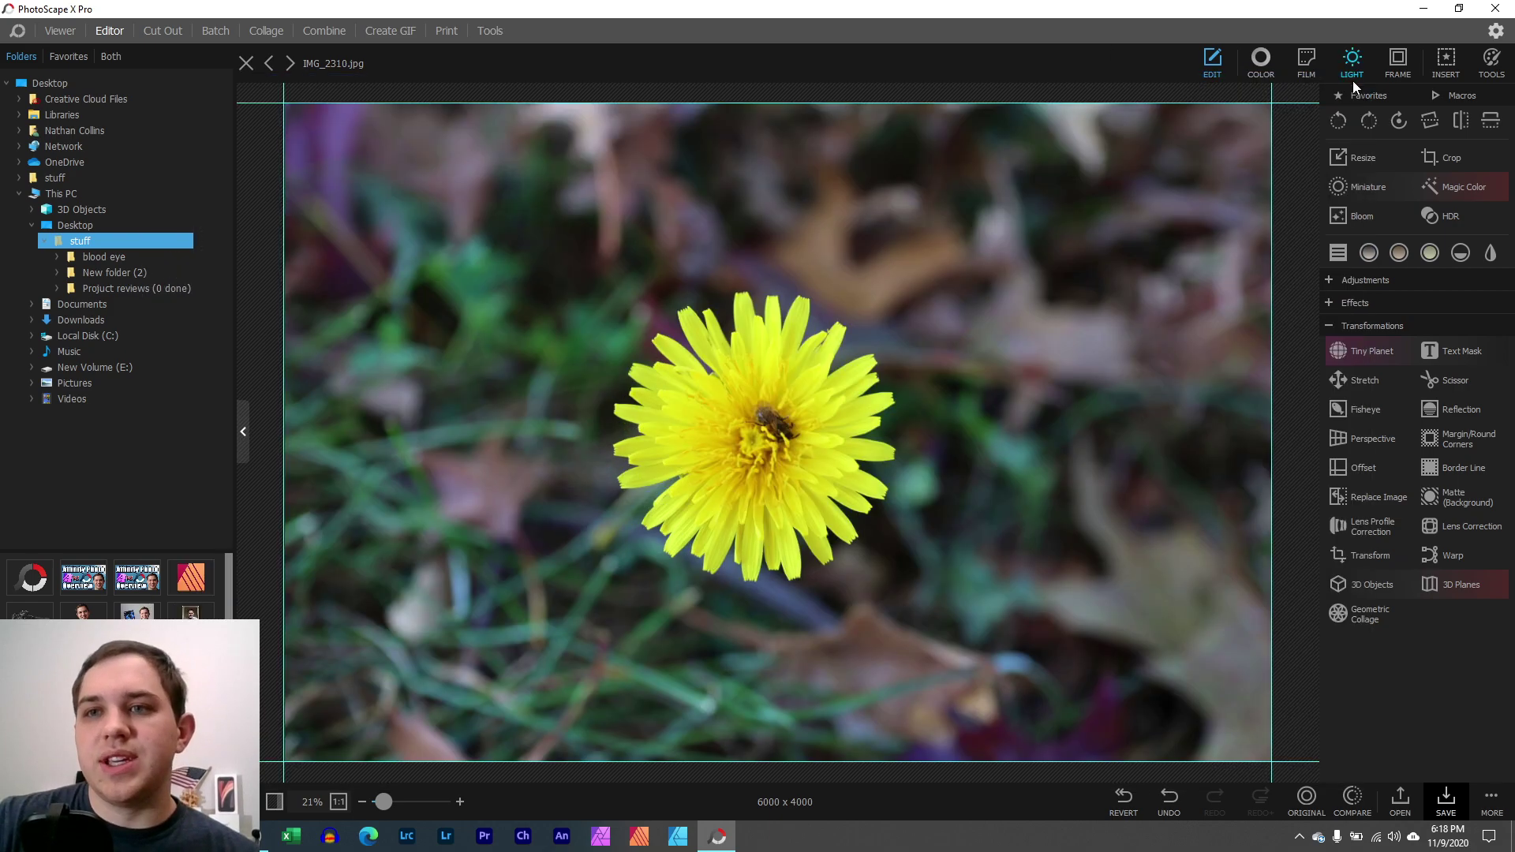
Start a free rotation of the photo and set its angle to 49.
{"action": "left_click", "coordinate": [1398, 122]}
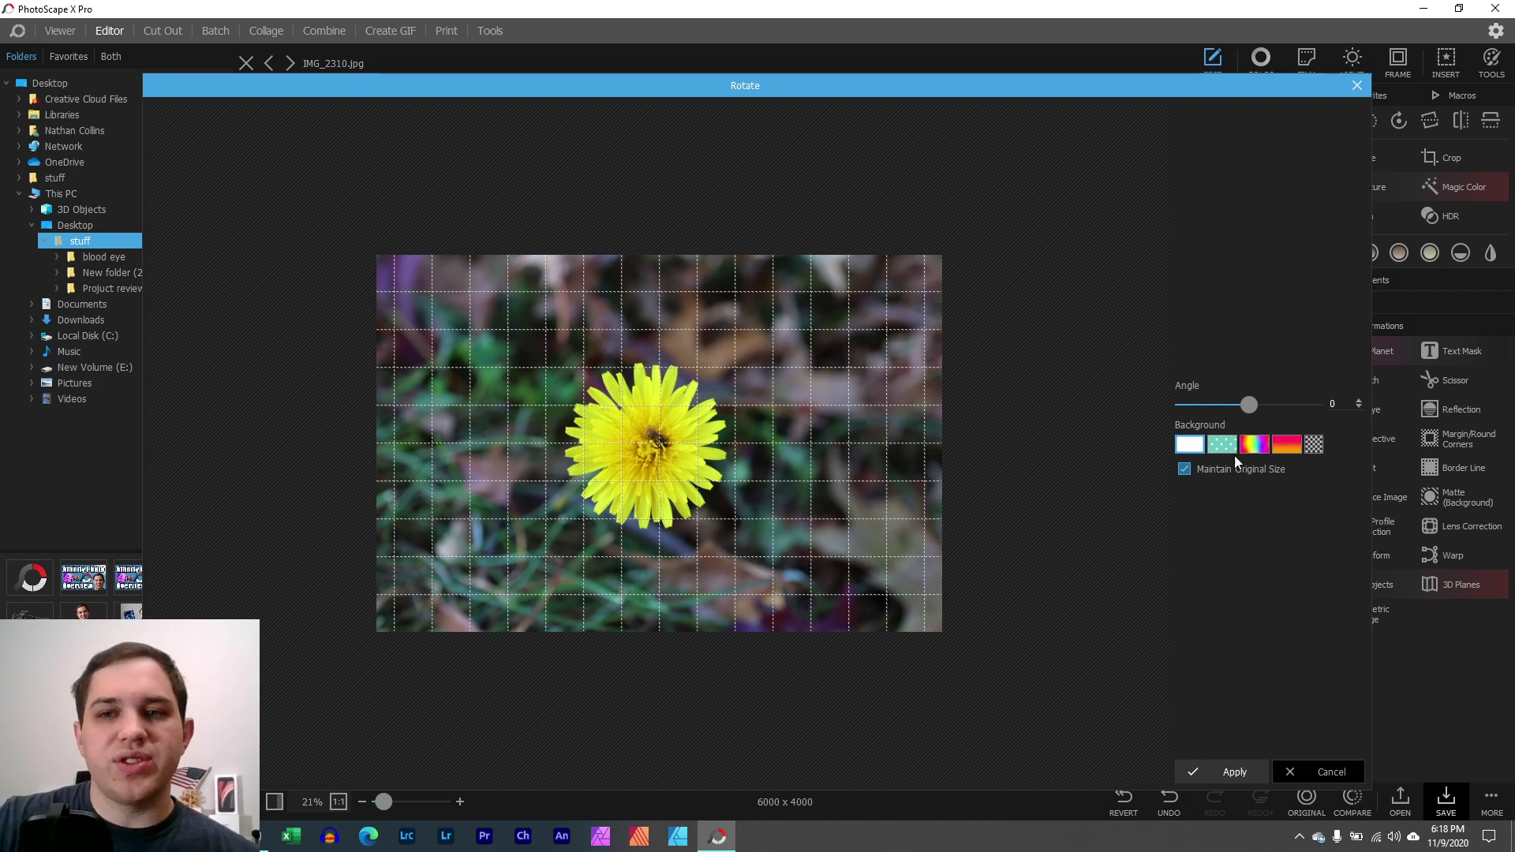
{"action": "mouse_move", "coordinate": [1250, 408]}
{"action": "left_mouse_down"}
{"action": "mouse_move", "coordinate": [1228, 423]}
{"action": "mouse_move", "coordinate": [1243, 405]}
{"action": "mouse_move", "coordinate": [1267, 412]}
{"action": "left_mouse_up"}
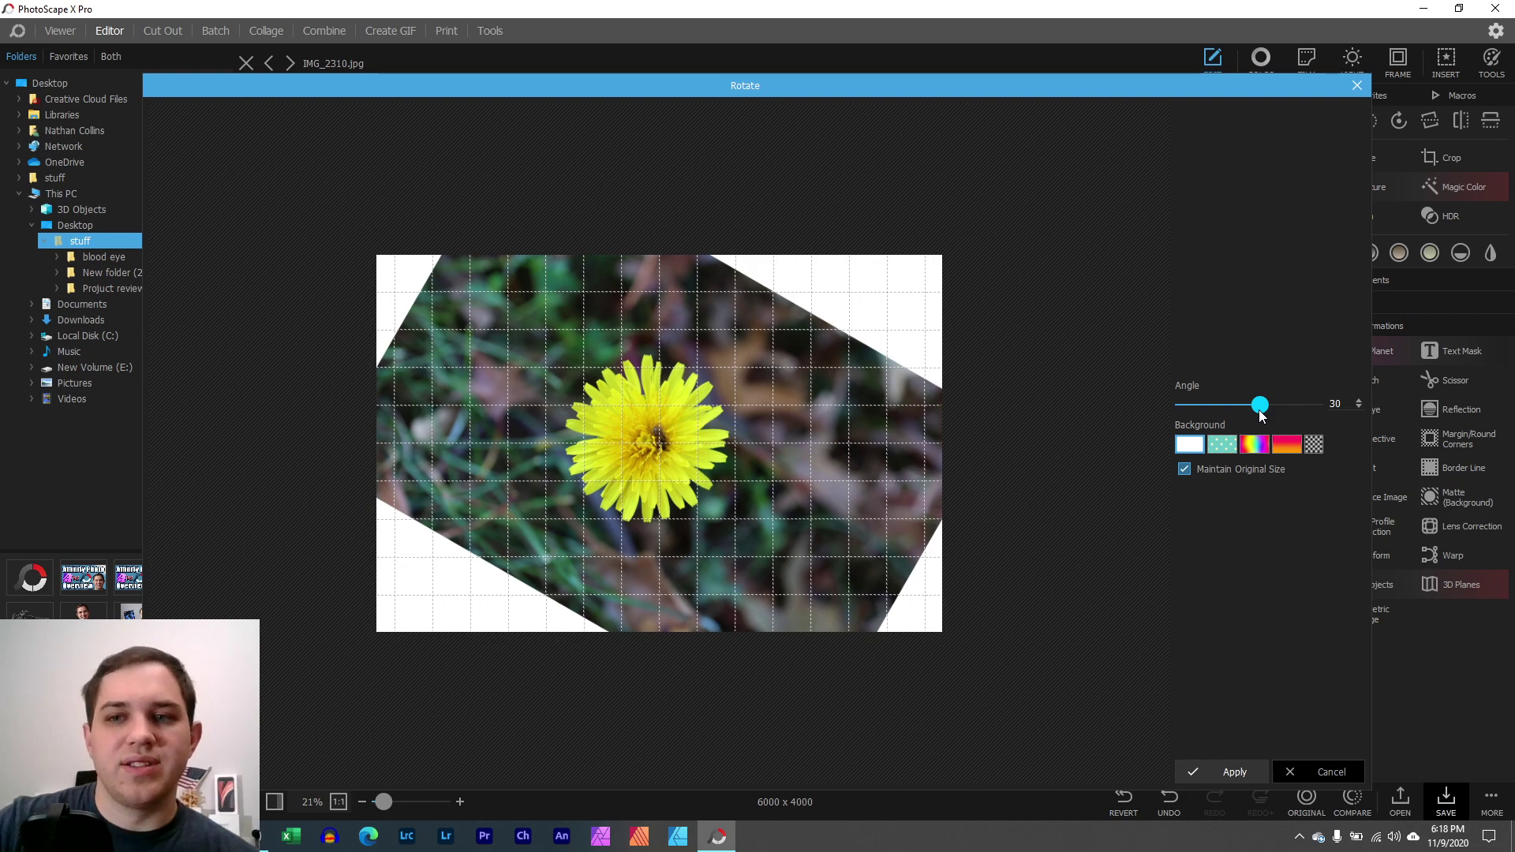
{"action": "left_click_drag", "start_coordinate": [1246, 410], "coordinate": [1269, 411]}
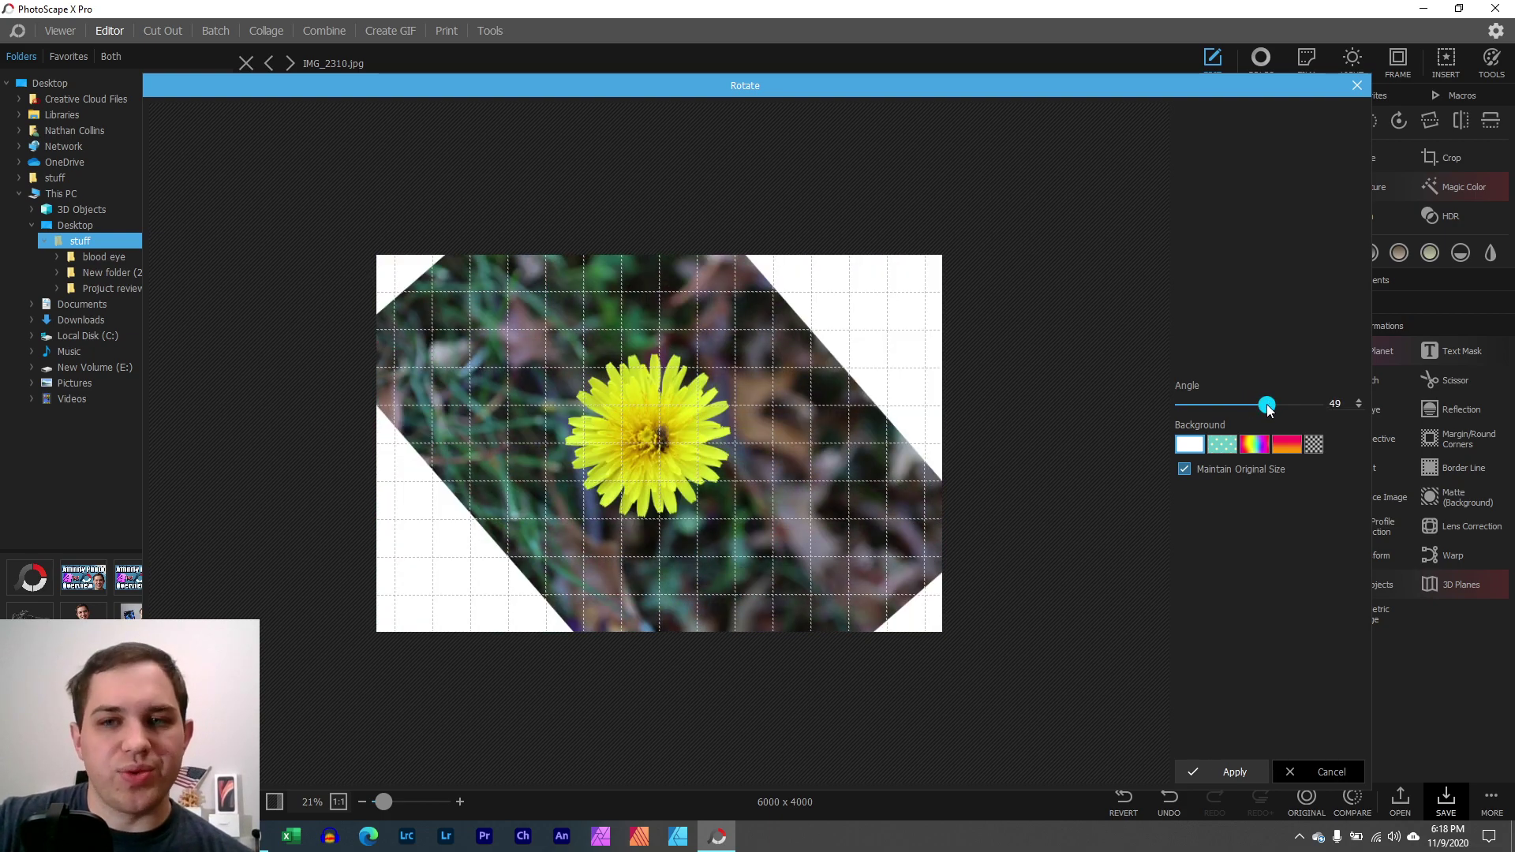
Try gradient backgrounds for the rotated photo's empty corners and choose a black pattern with grey dots.
{"action": "left_click", "coordinate": [1225, 447]}
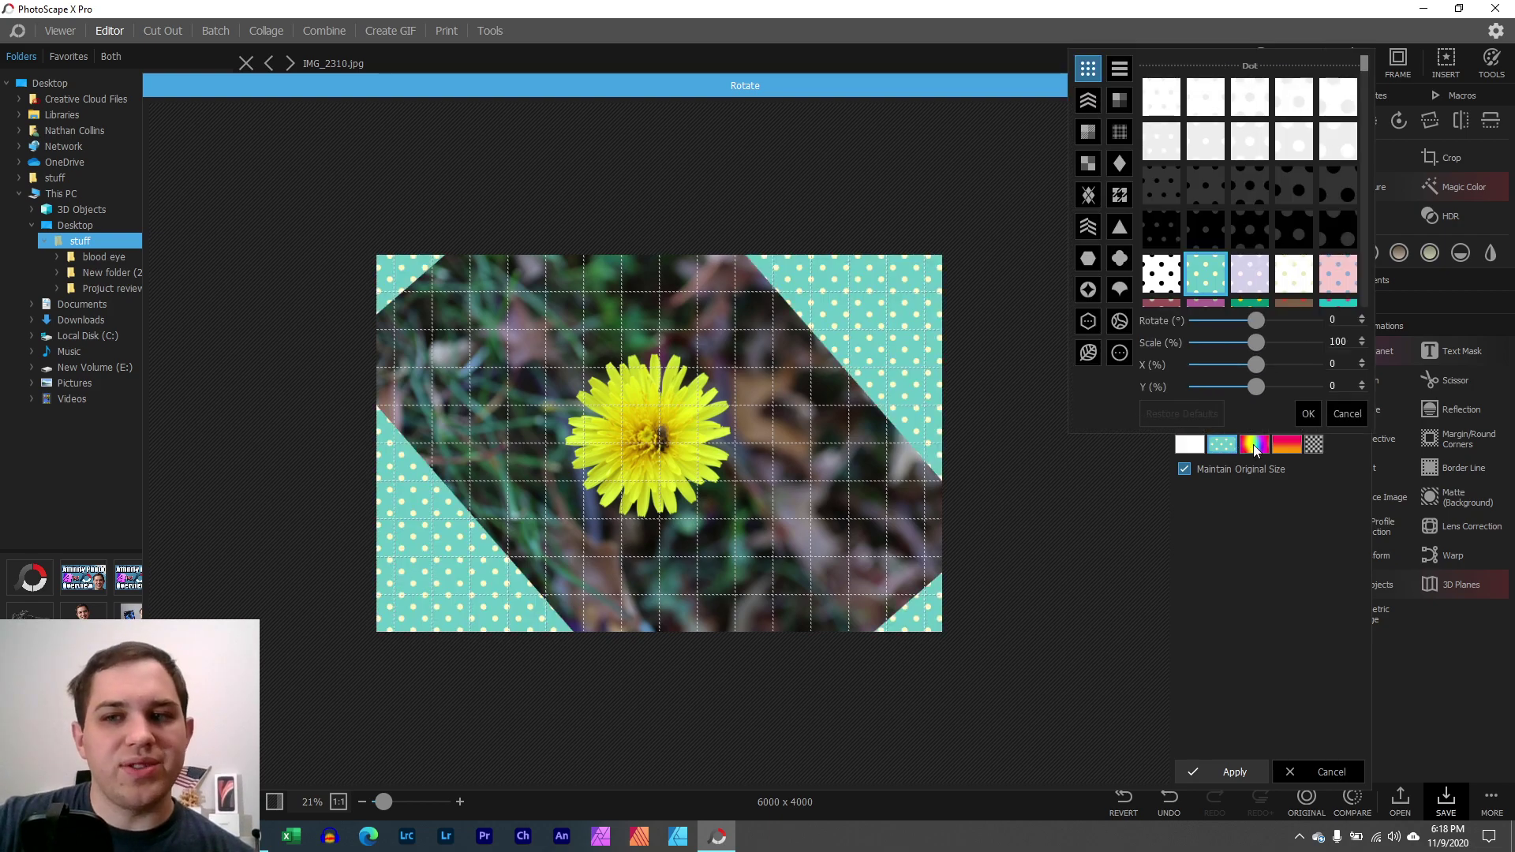
{"action": "left_click", "coordinate": [1255, 446]}
{"action": "left_click", "coordinate": [1286, 447]}
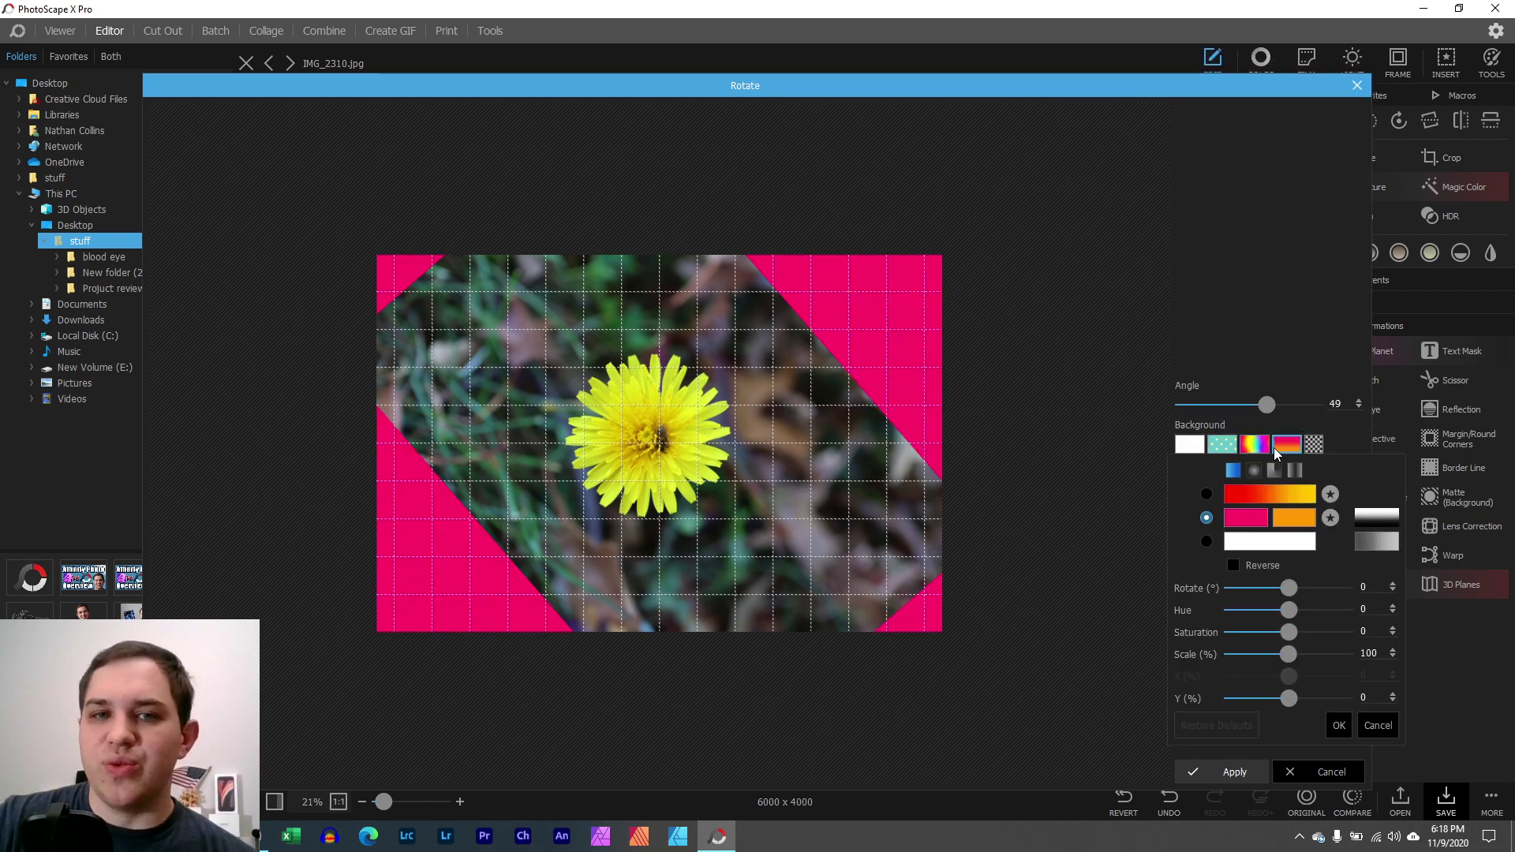
{"action": "left_click", "coordinate": [1233, 448]}
{"action": "left_click", "coordinate": [1250, 273]}
{"action": "left_click", "coordinate": [1252, 216]}
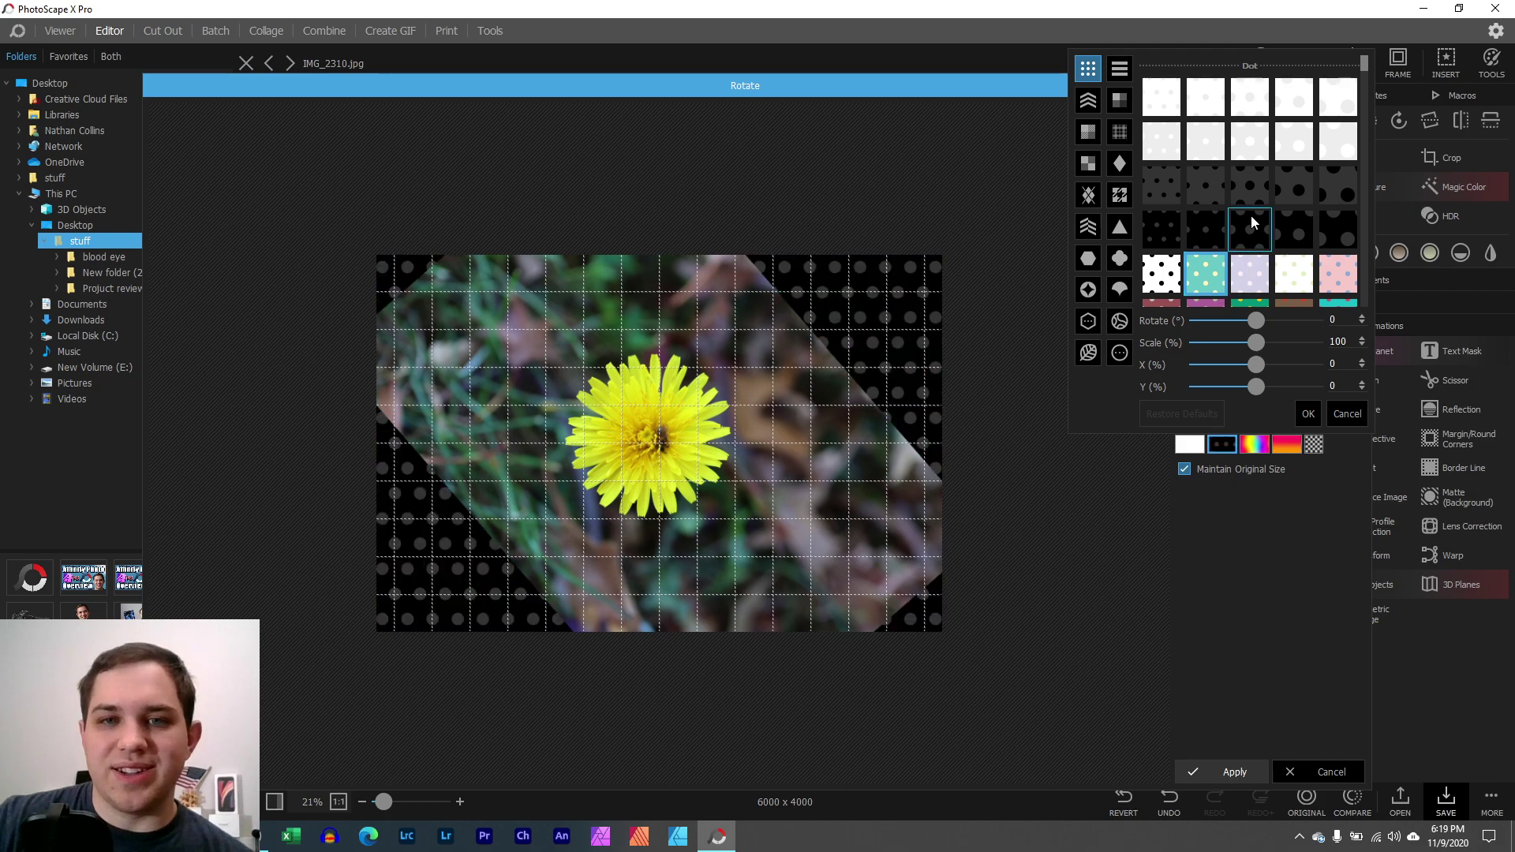
{"action": "left_click", "coordinate": [1307, 414]}
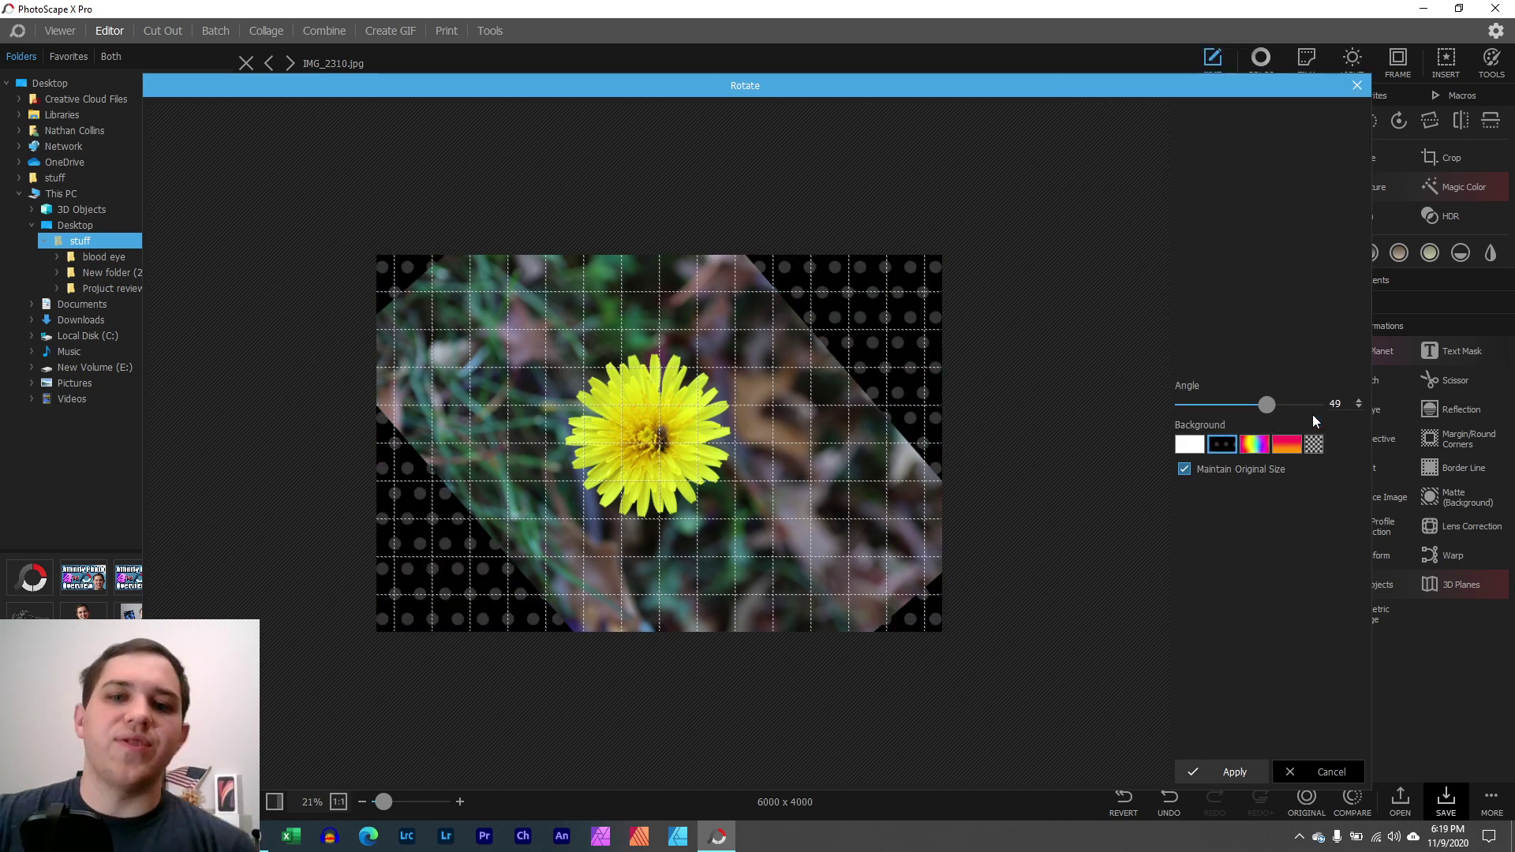
Change the corner background to the teal pattern with small light dots and apply the rotation.
{"action": "left_click", "coordinate": [1229, 450]}
{"action": "left_click", "coordinate": [1202, 272]}
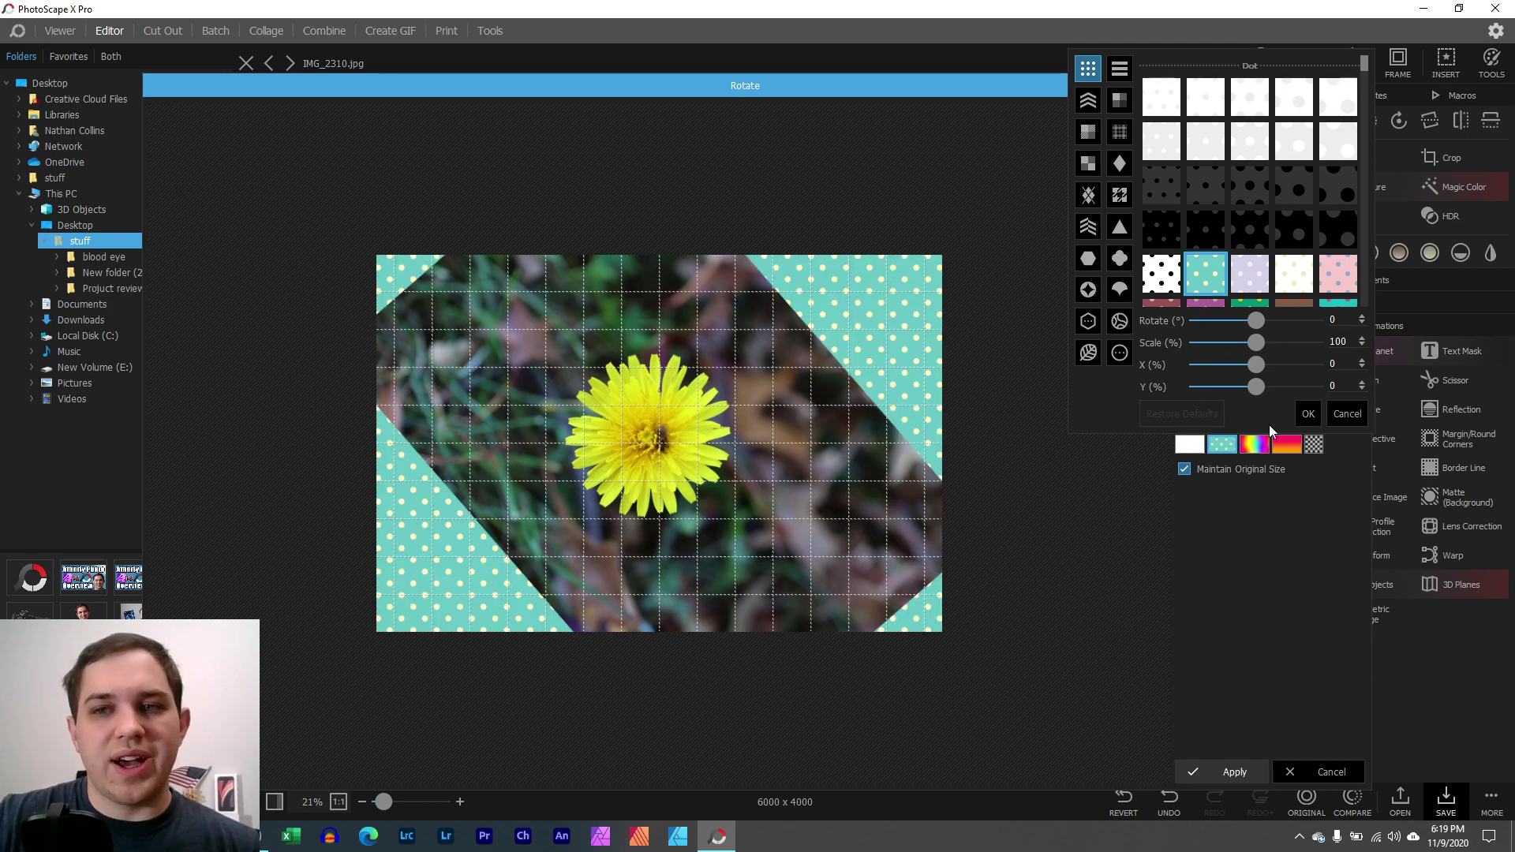
{"action": "left_click", "coordinate": [1308, 415]}
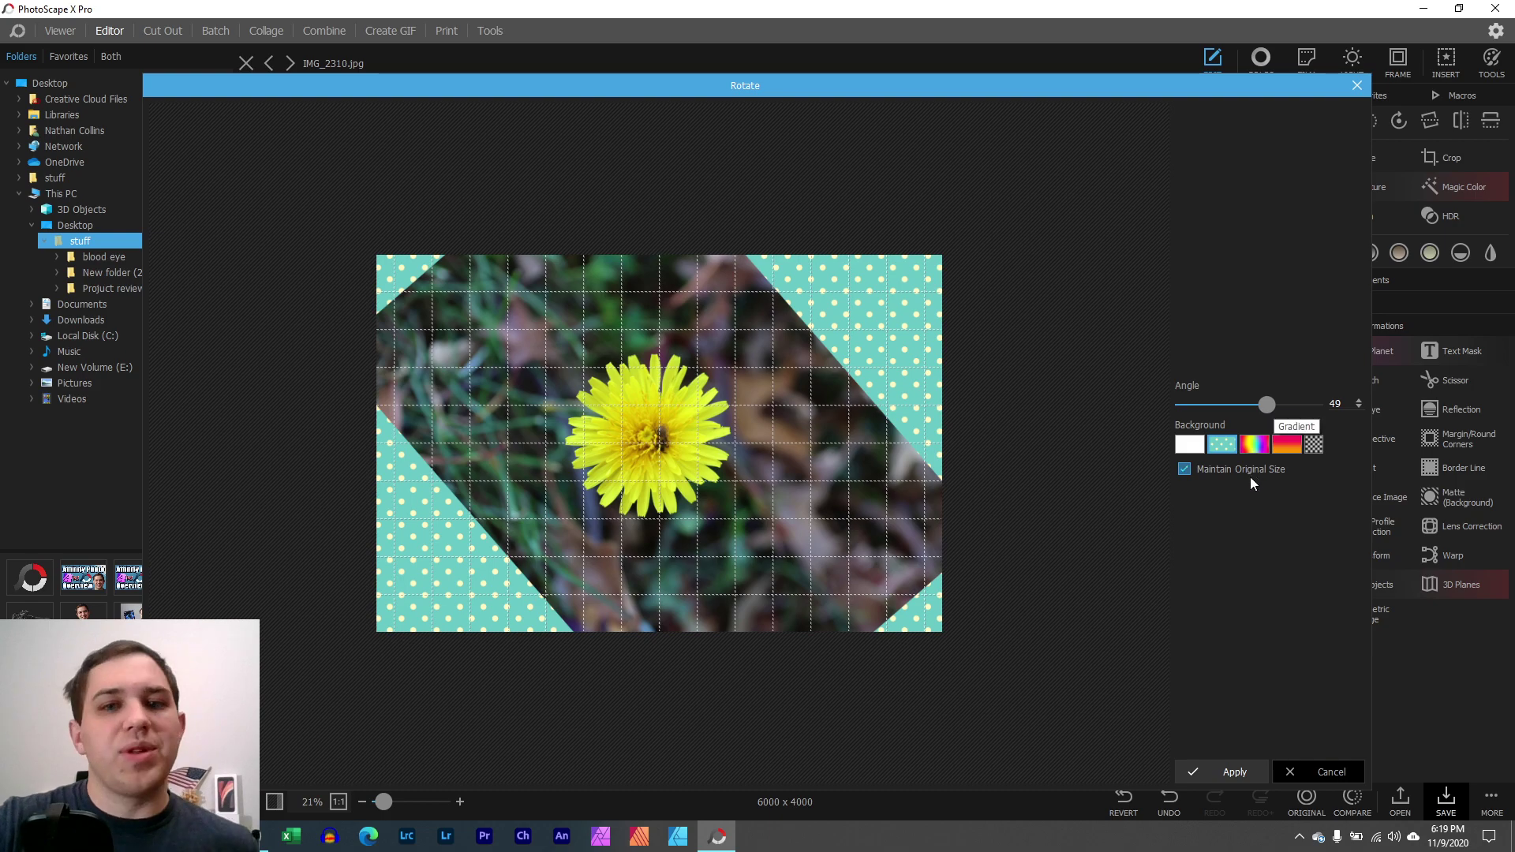
{"action": "left_click", "coordinate": [1231, 772]}
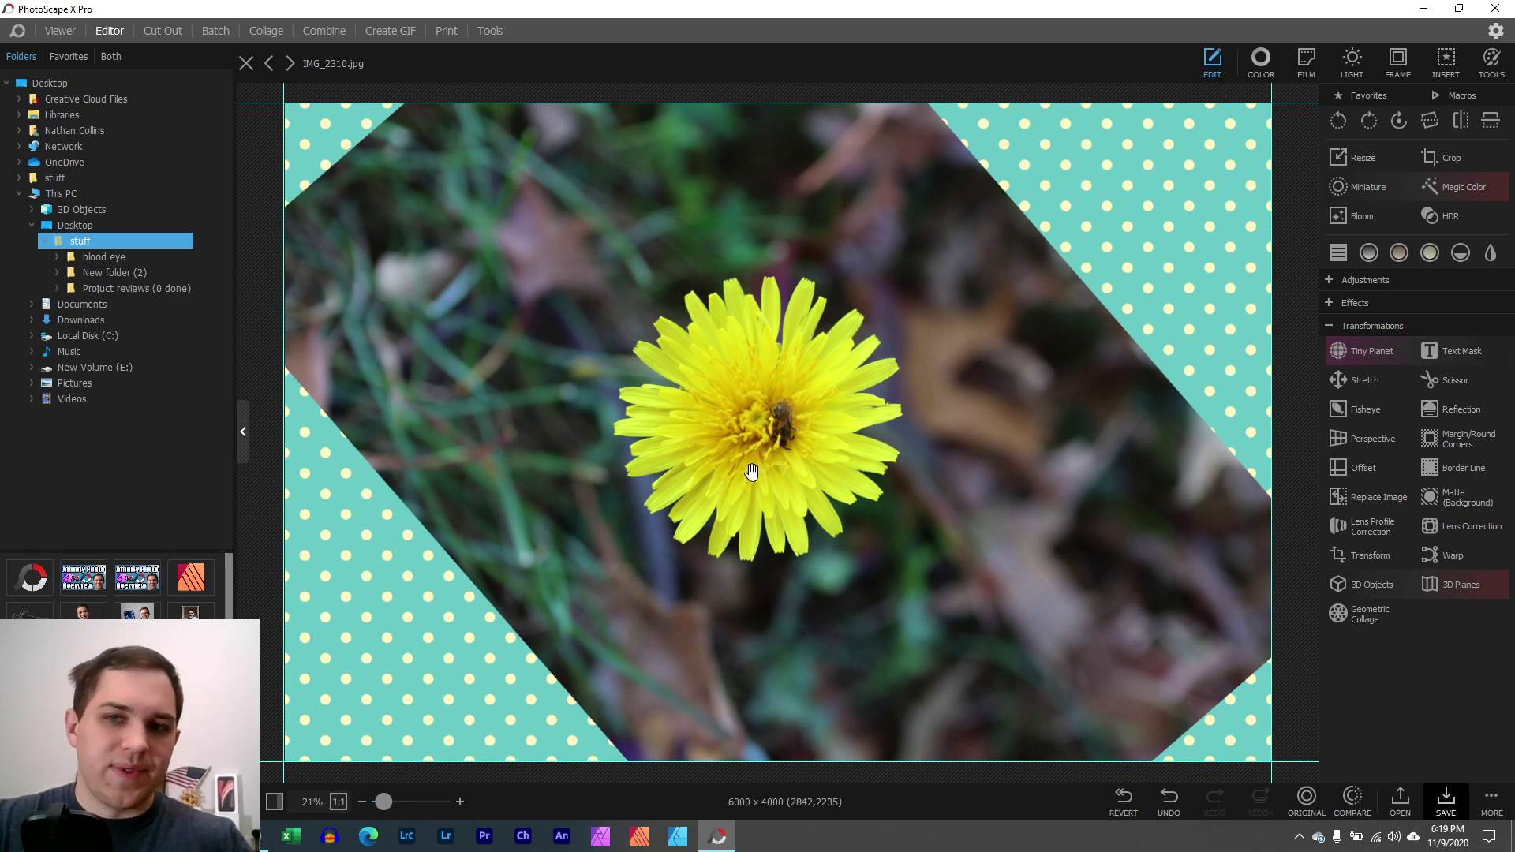
Undo the rotation, try straightening the flower photo to angles of 1.23 and -2.46, and close the Straighten tool without applying.
{"action": "key", "text": "ctrl+z"}
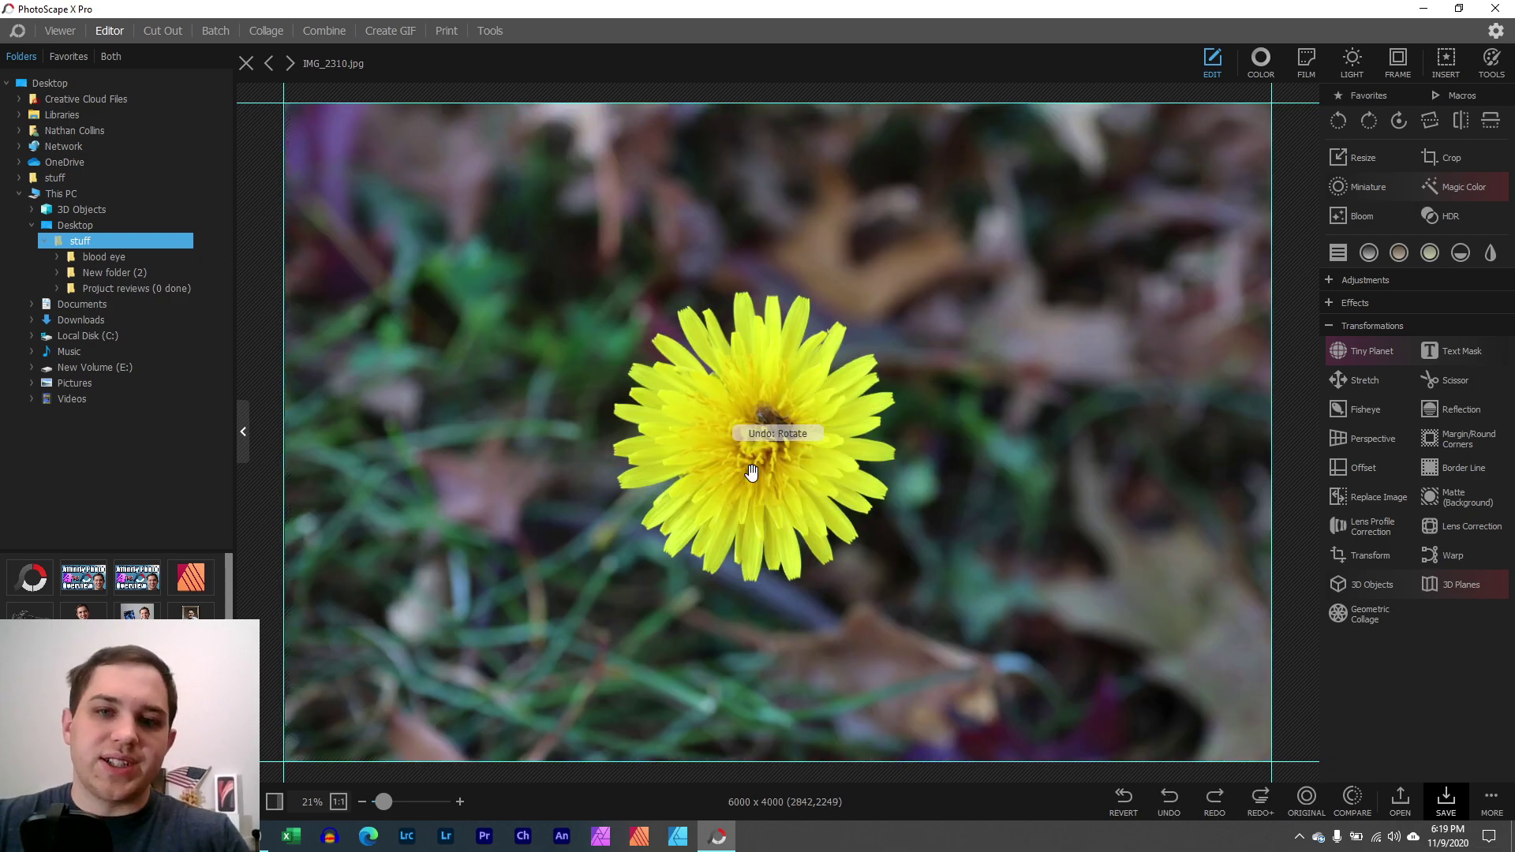
{"action": "left_click", "coordinate": [1430, 121]}
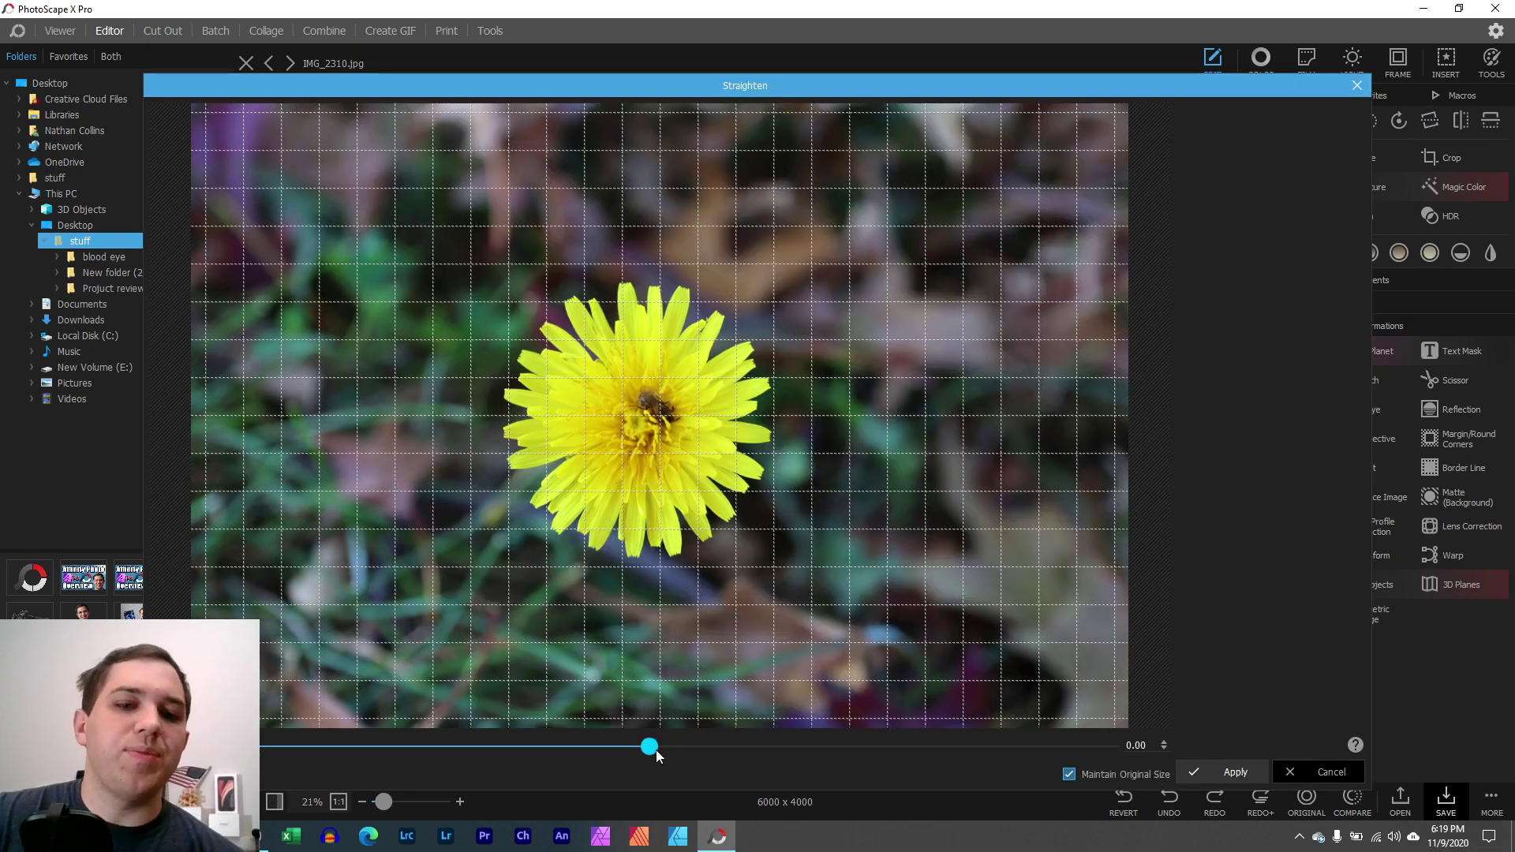
{"action": "left_click_drag", "start_coordinate": [654, 750], "coordinate": [691, 750]}
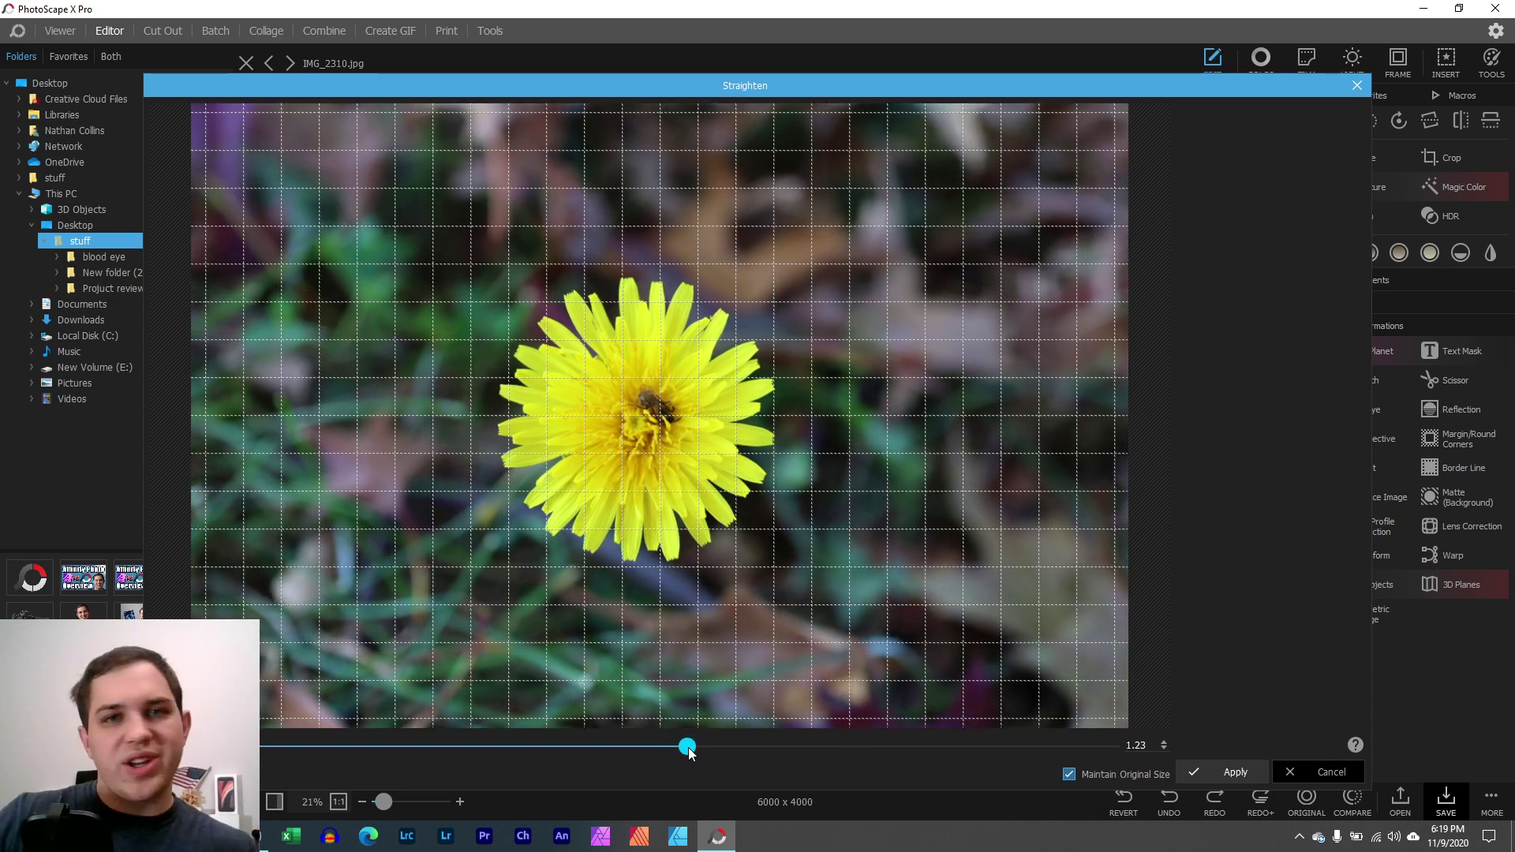
{"action": "left_click_drag", "start_coordinate": [689, 752], "coordinate": [577, 746]}
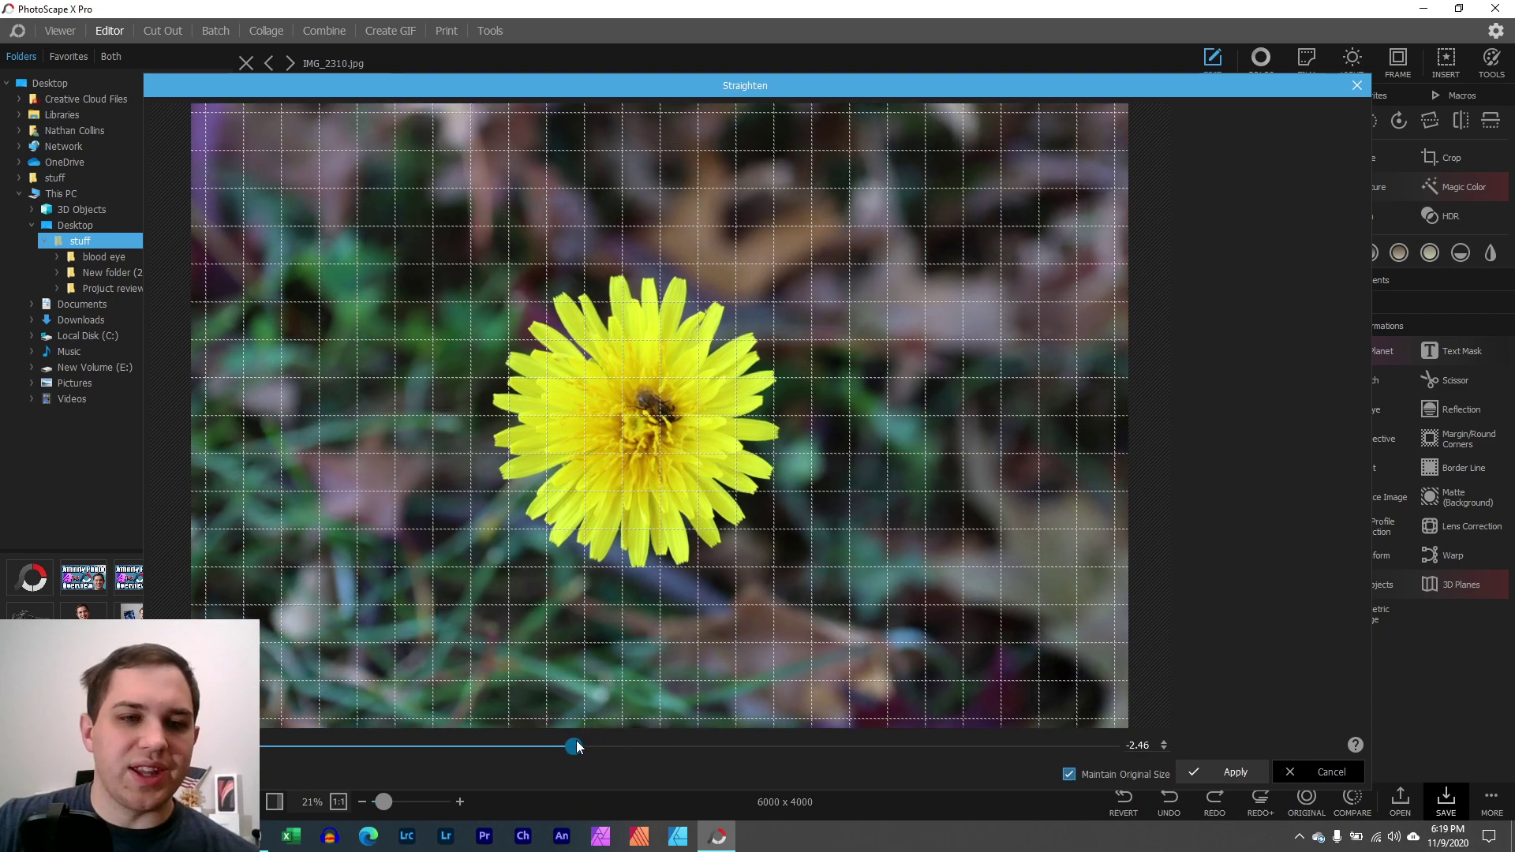
{"action": "left_click", "coordinate": [1358, 86]}
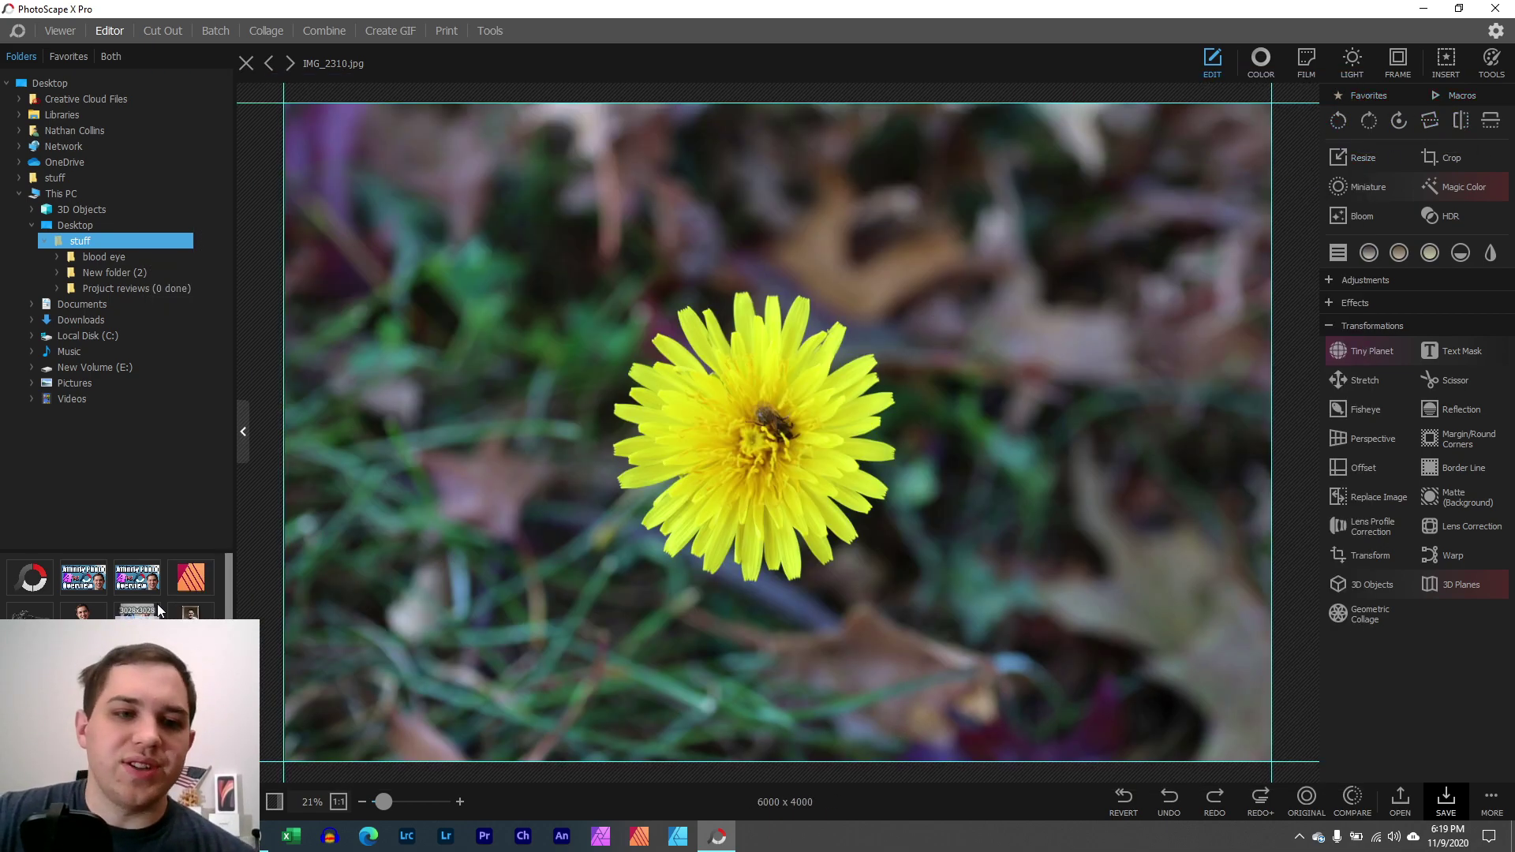
Open IMG_2094.jpg without saving the flower photo, and flip the portrait horizontally and vertically and back to its original orientation.
{"action": "left_click_drag", "start_coordinate": [137, 613], "coordinate": [822, 377]}
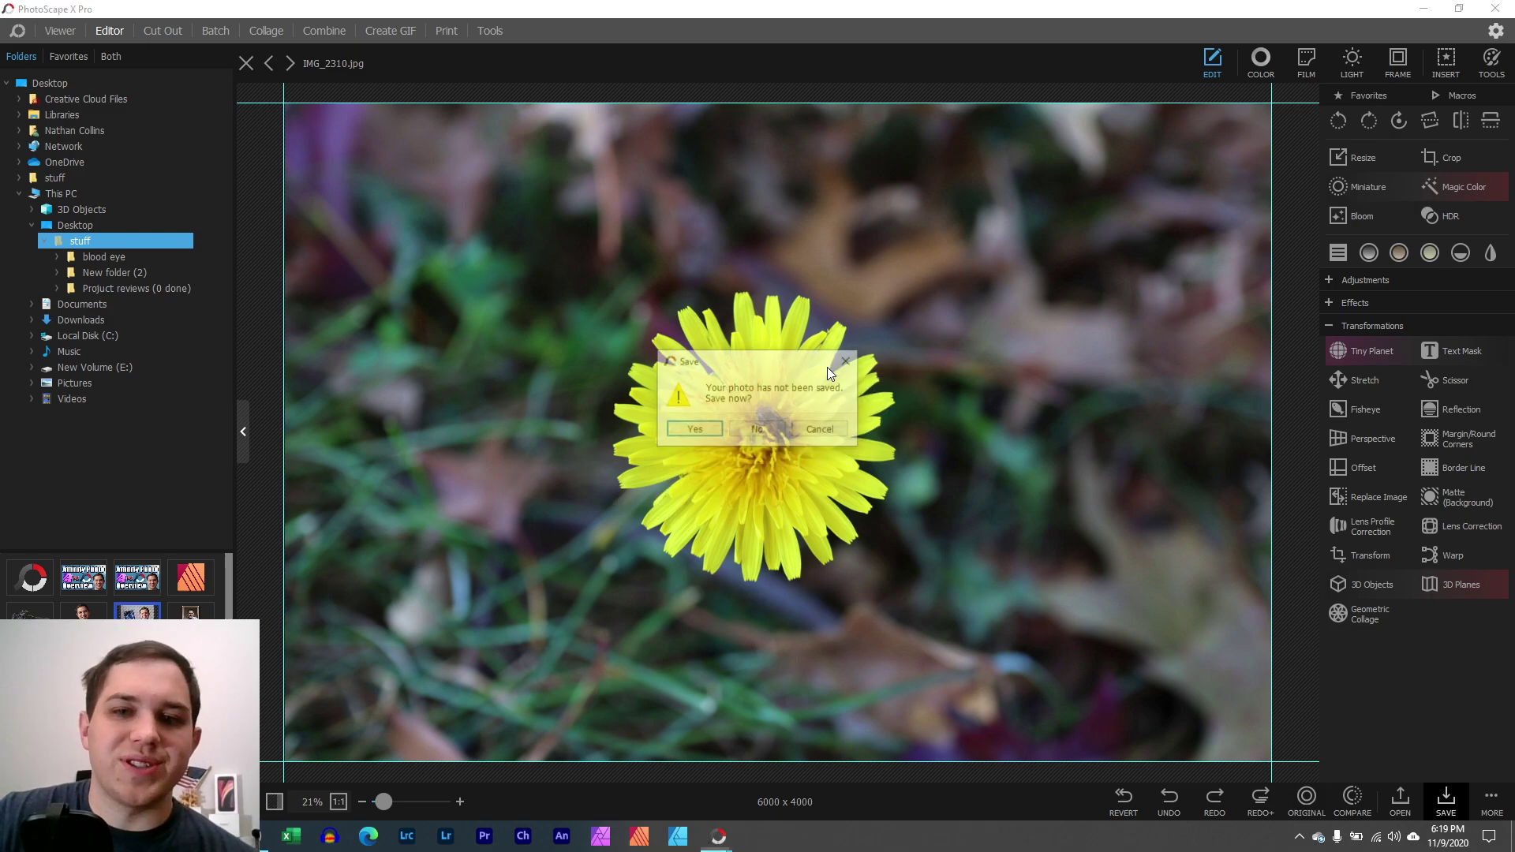
{"action": "left_click", "coordinate": [756, 431]}
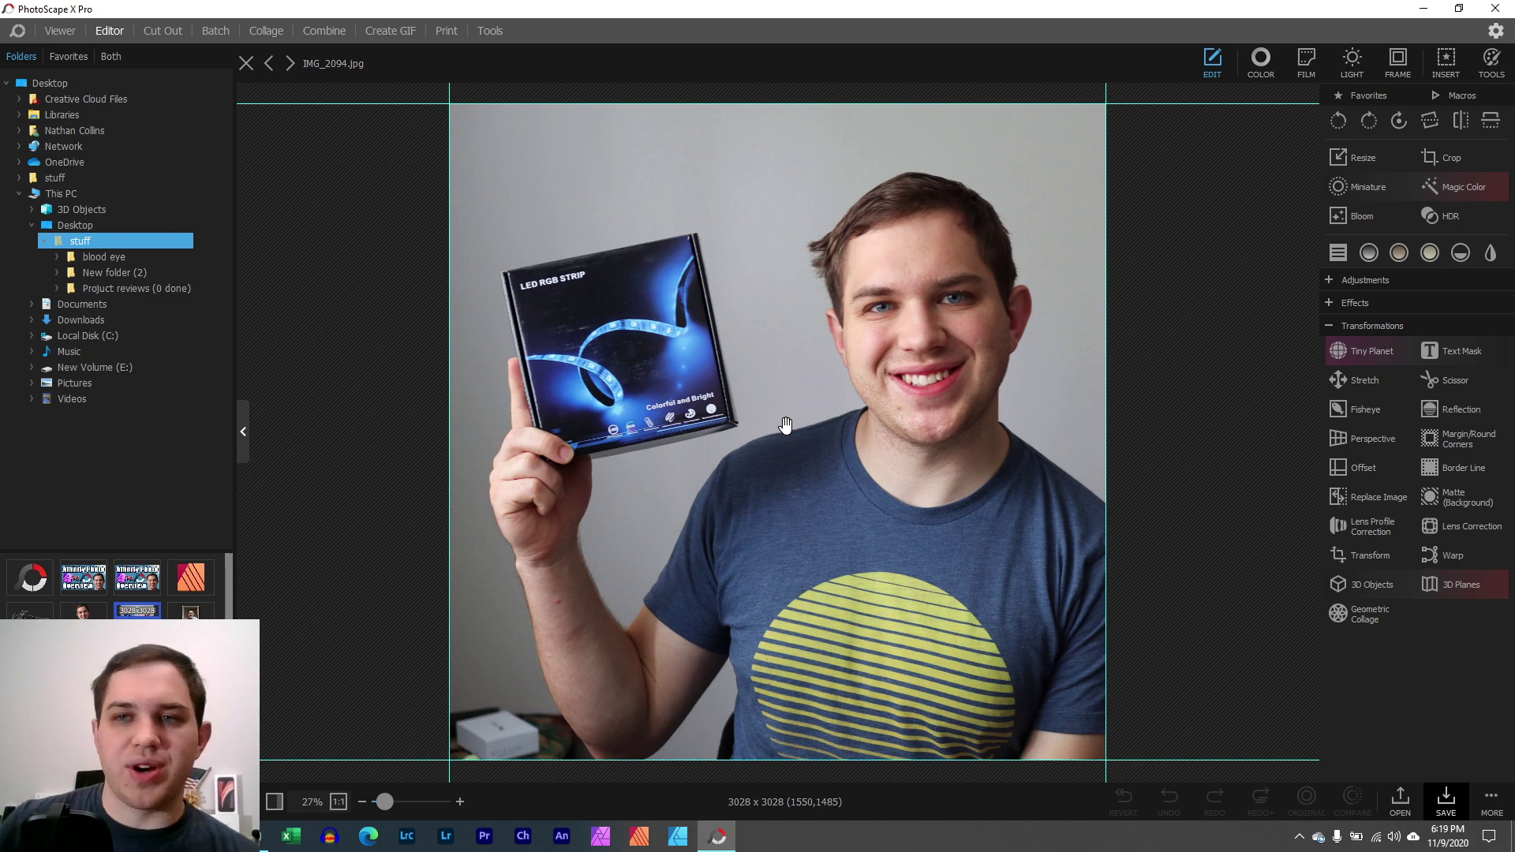
{"action": "left_click", "coordinate": [1462, 122]}
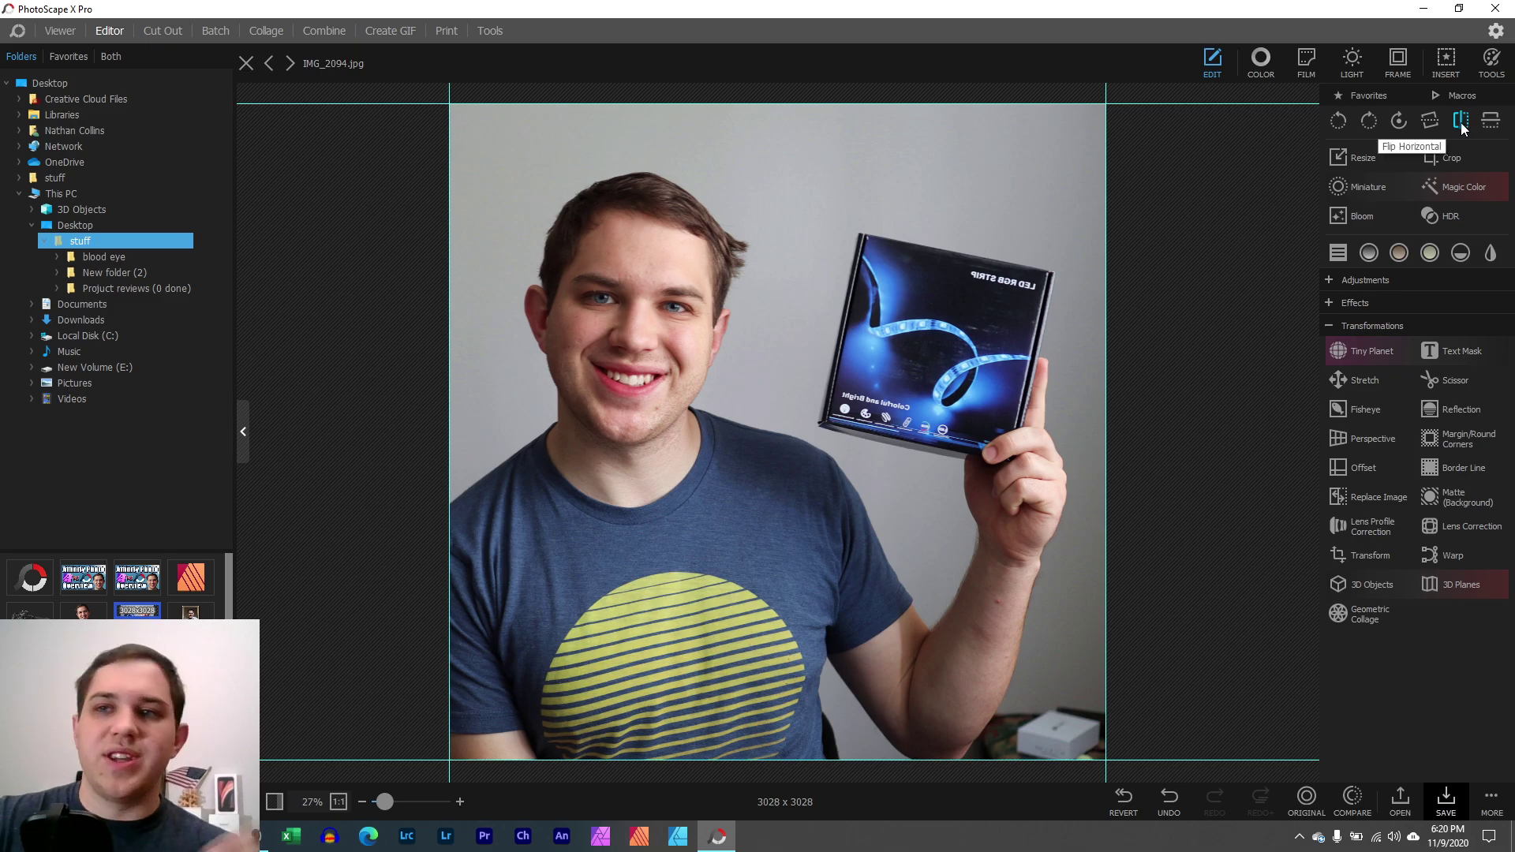
{"action": "left_click", "coordinate": [1491, 123]}
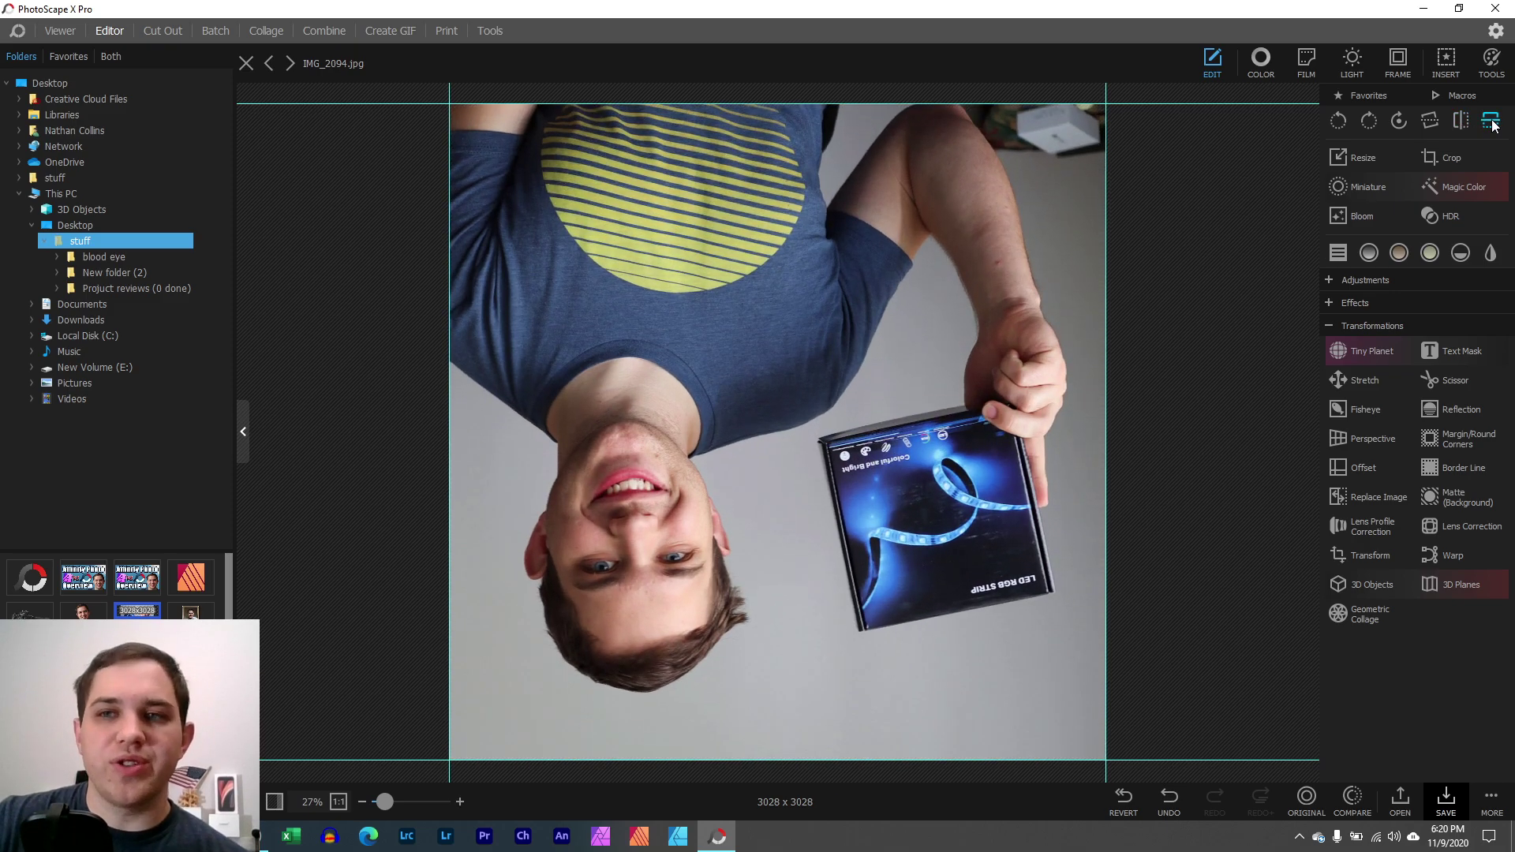
{"action": "left_click", "coordinate": [1491, 123]}
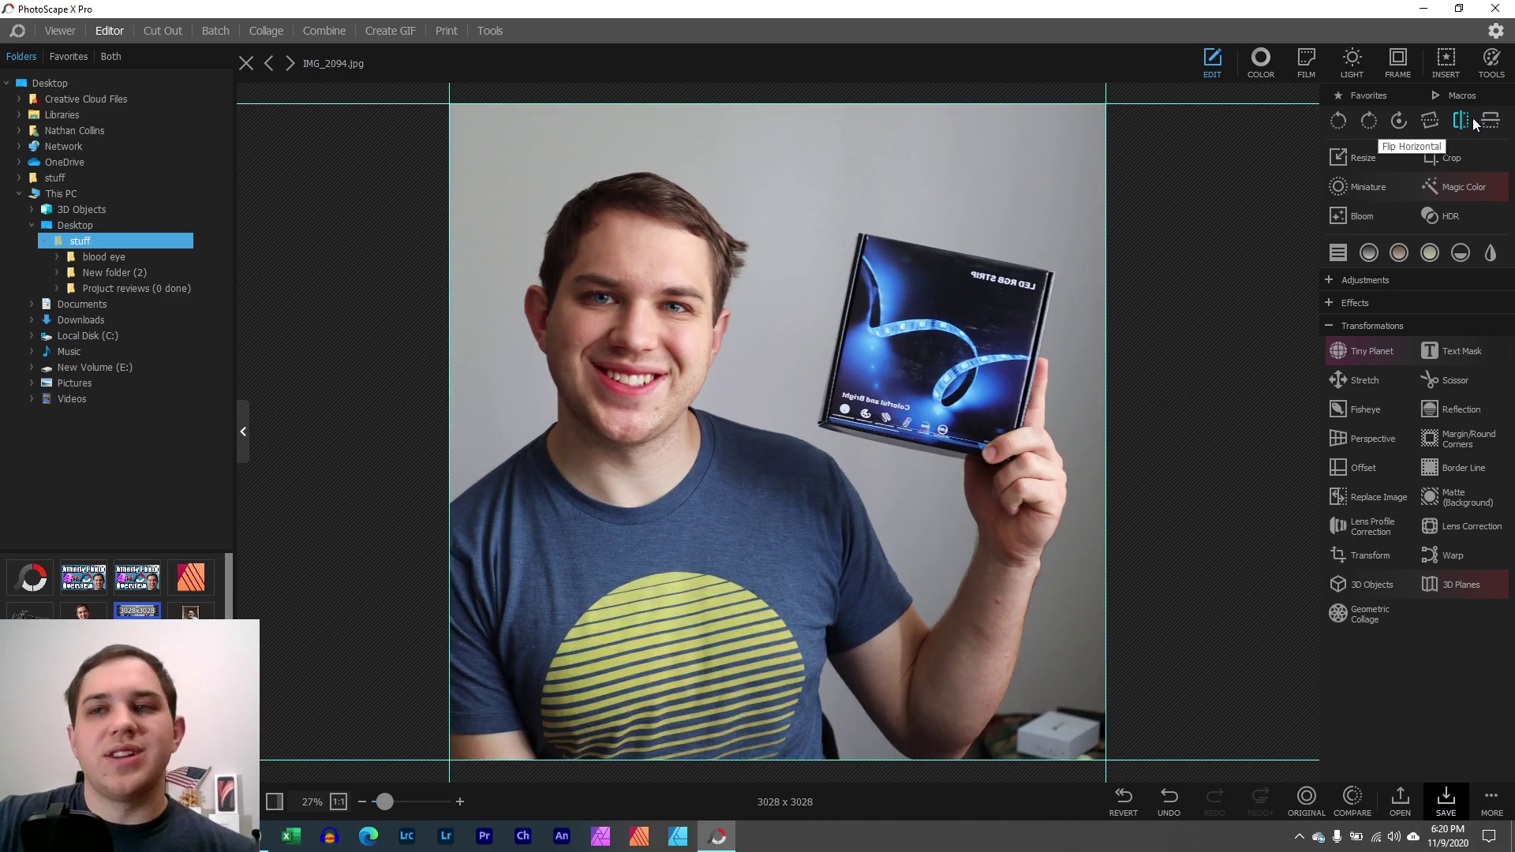
{"action": "left_click", "coordinate": [1461, 122]}
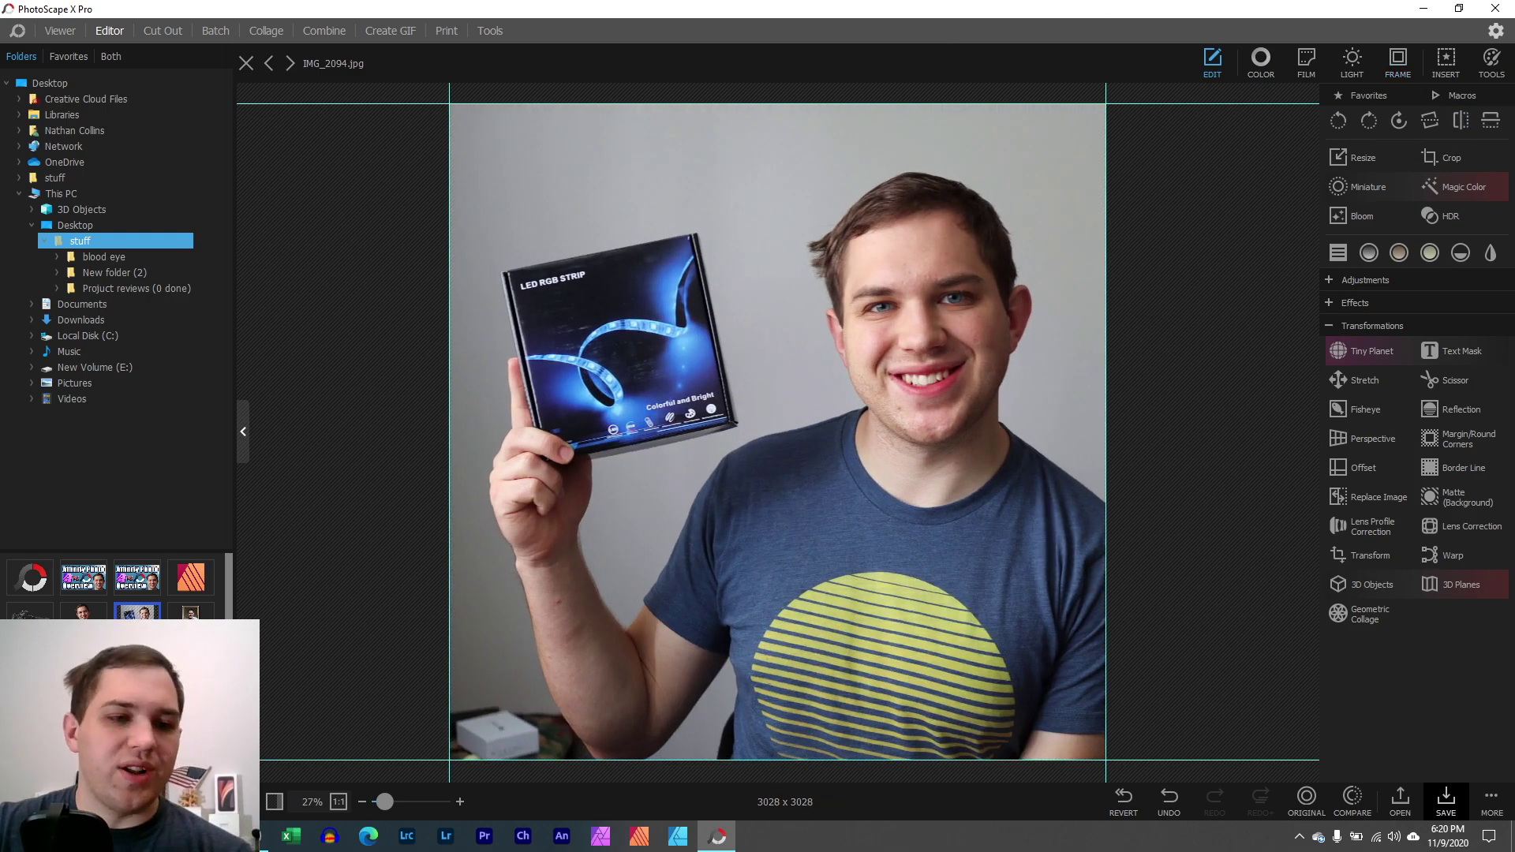
Open the bicycle photo IMG_2316.jpg without saving the portrait and flip it horizontally.
{"action": "key", "text": "Right"}
{"action": "left_click", "coordinate": [762, 429]}
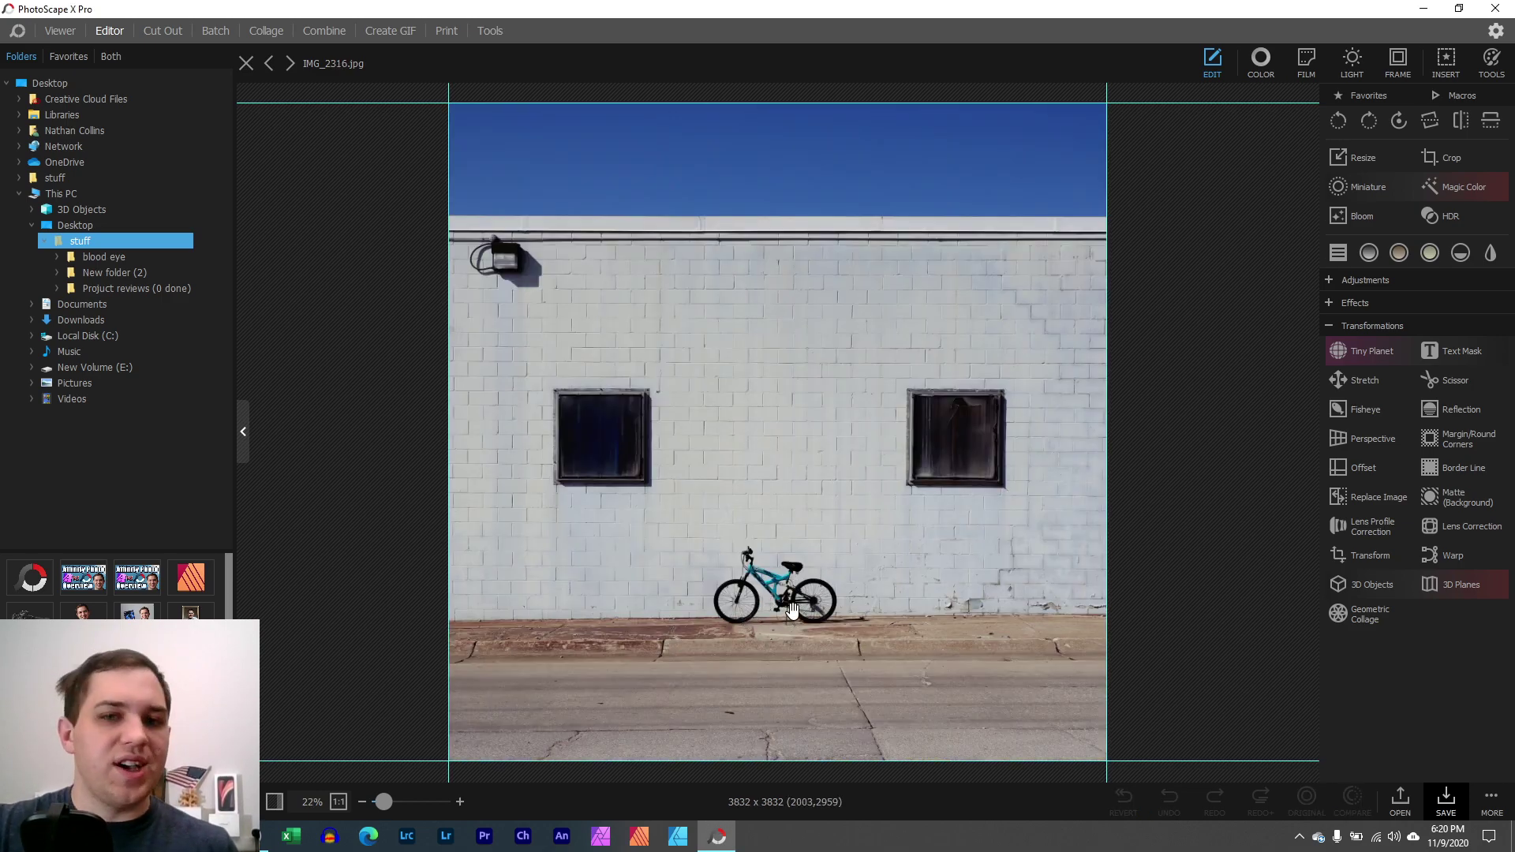
{"action": "left_click", "coordinate": [1462, 121]}
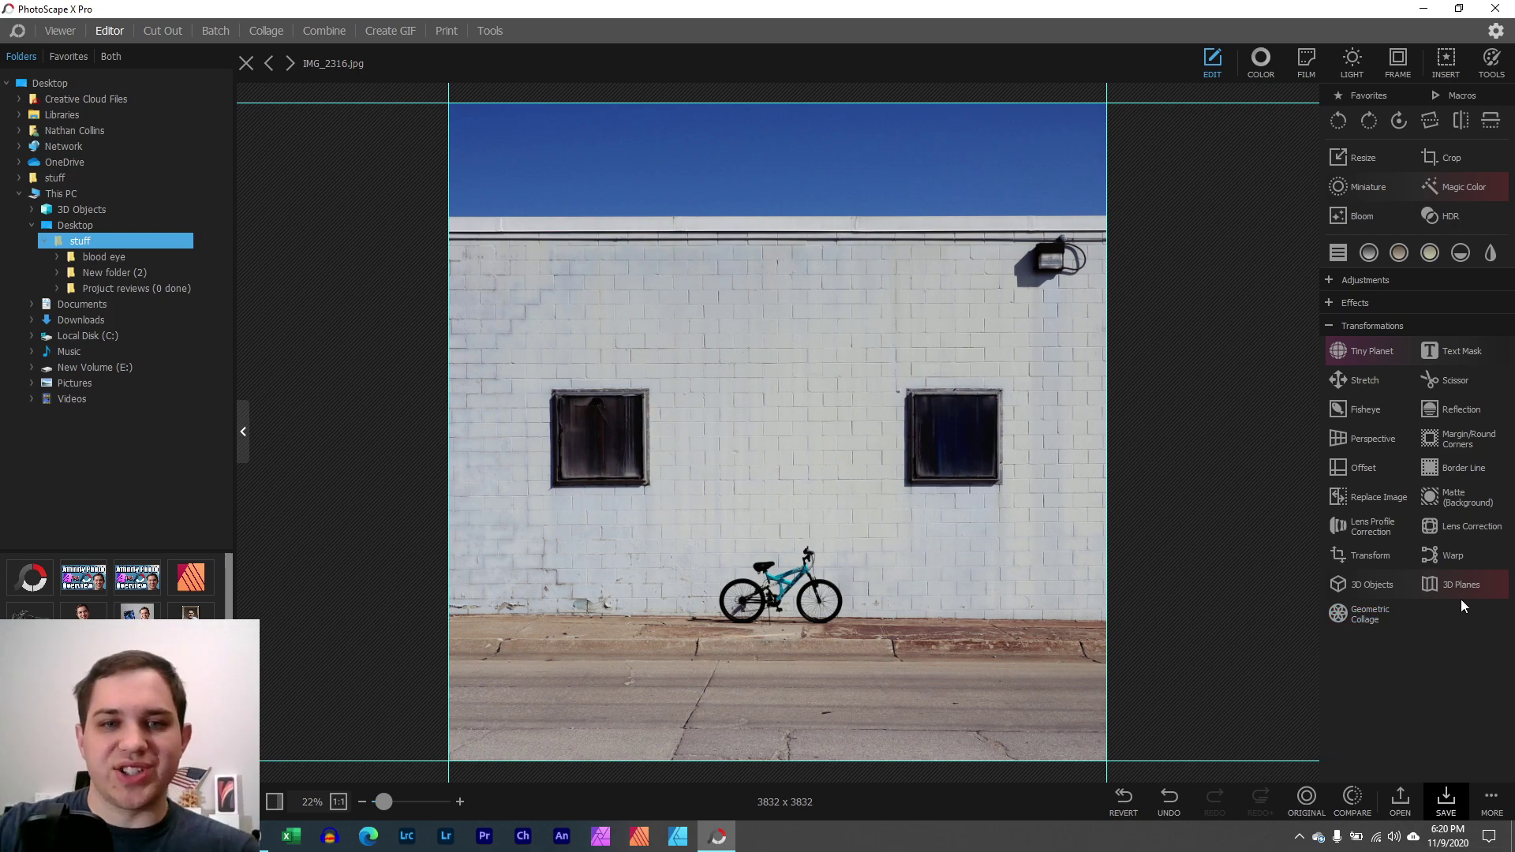
Try straightening the bicycle photo to an angle of -0.54 and cancel.
{"action": "left_click", "coordinate": [1436, 120]}
{"action": "mouse_move", "coordinate": [652, 747]}
{"action": "left_mouse_down"}
{"action": "mouse_move", "coordinate": [623, 747]}
{"action": "mouse_move", "coordinate": [638, 749]}
{"action": "left_mouse_up"}
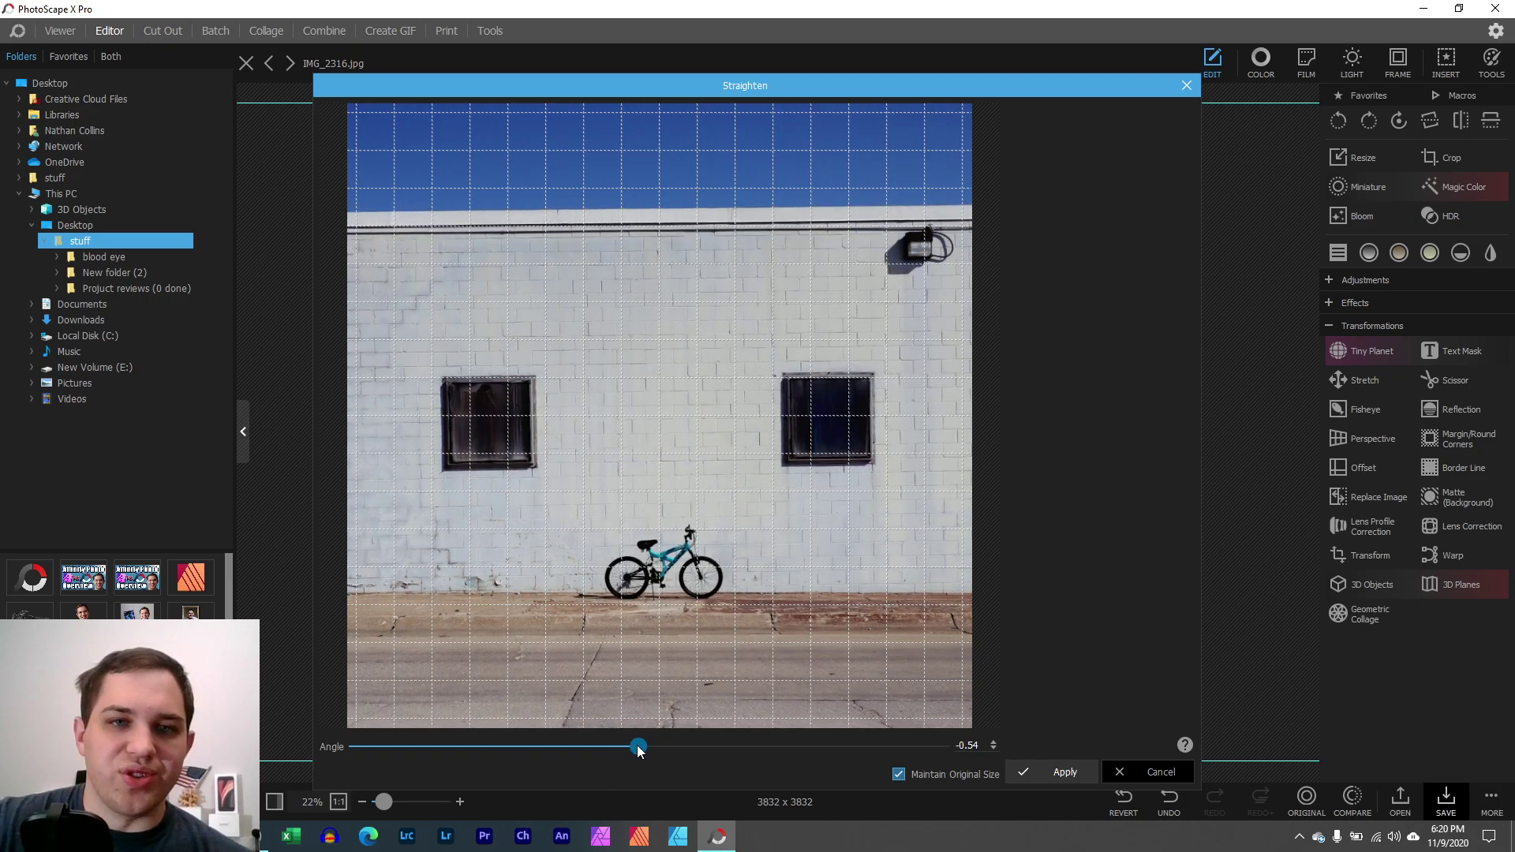
{"action": "left_click", "coordinate": [1136, 772]}
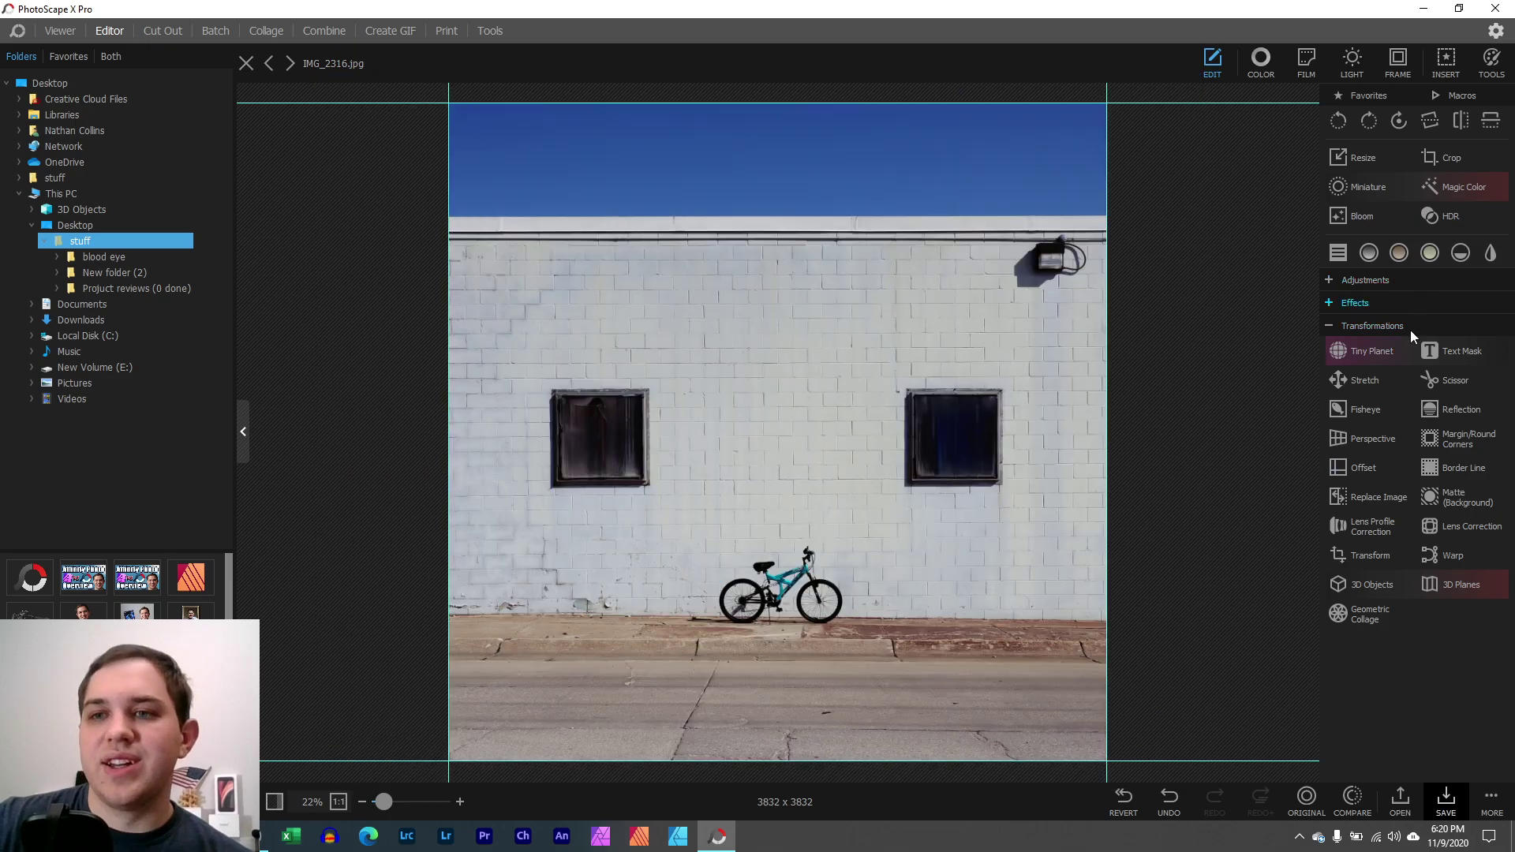
{"action": "left_click", "coordinate": [1342, 218]}
{"action": "left_click", "coordinate": [1491, 103]}
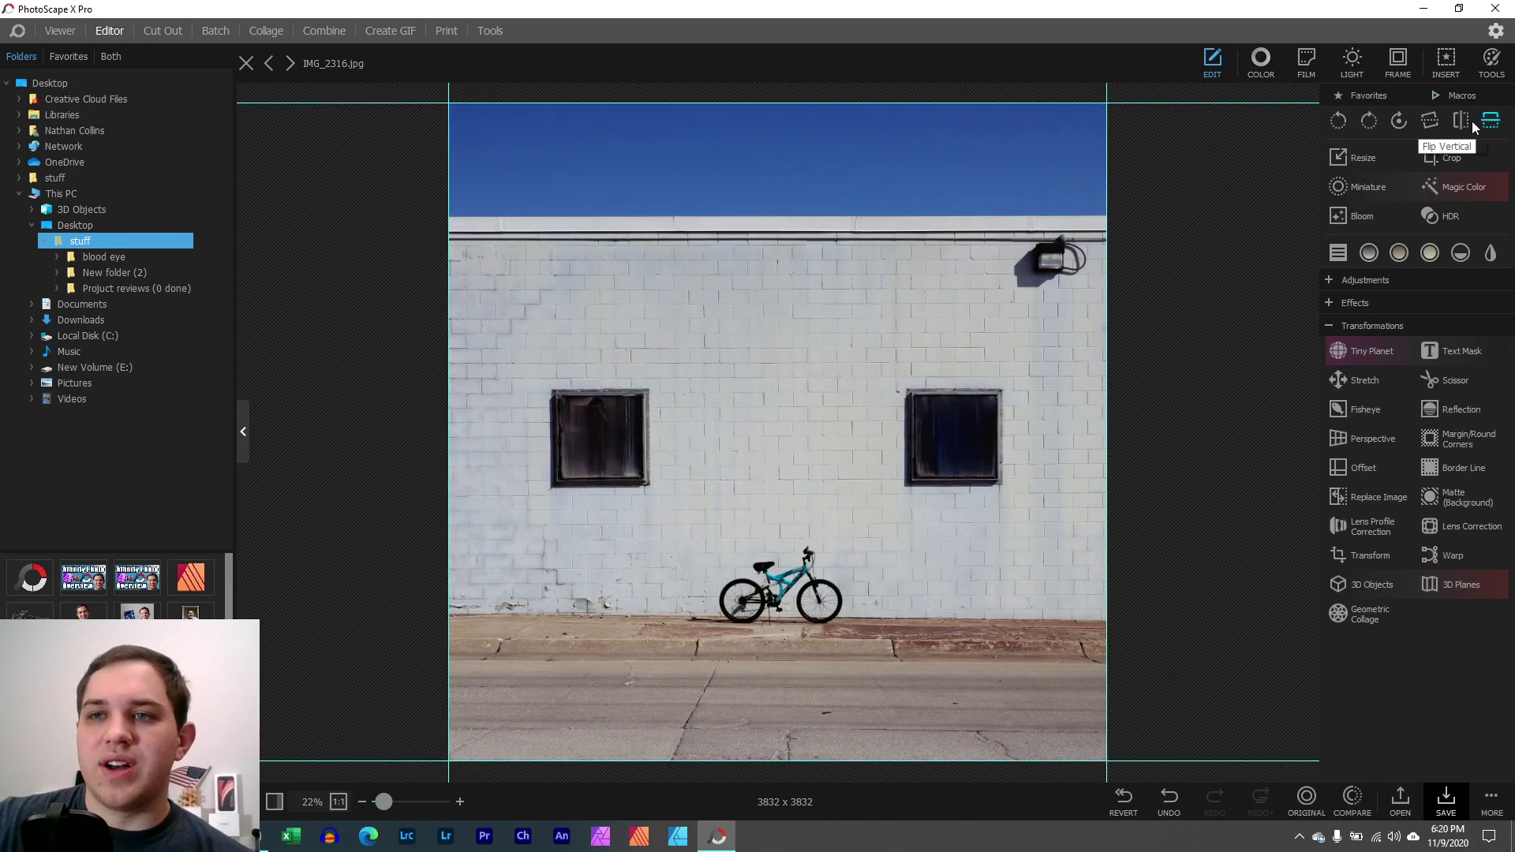
Start resizing the bicycle photo and set its width to 1000 pixels with the aspect ratio preserved.
{"action": "left_click", "coordinate": [1336, 157]}
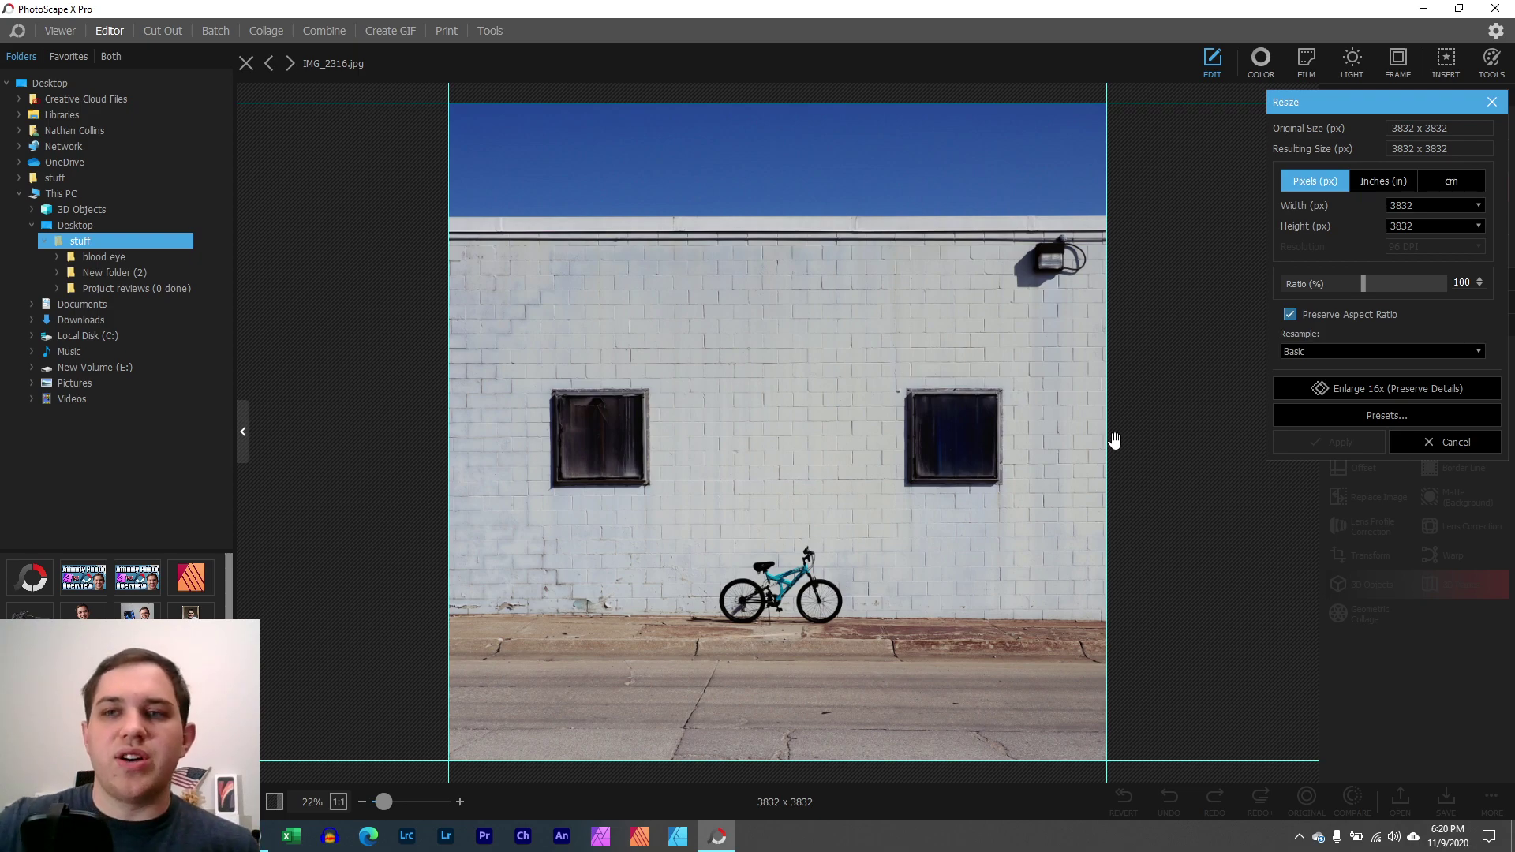
{"action": "double_click", "coordinate": [1431, 210]}
{"action": "type", "text": "1000"}
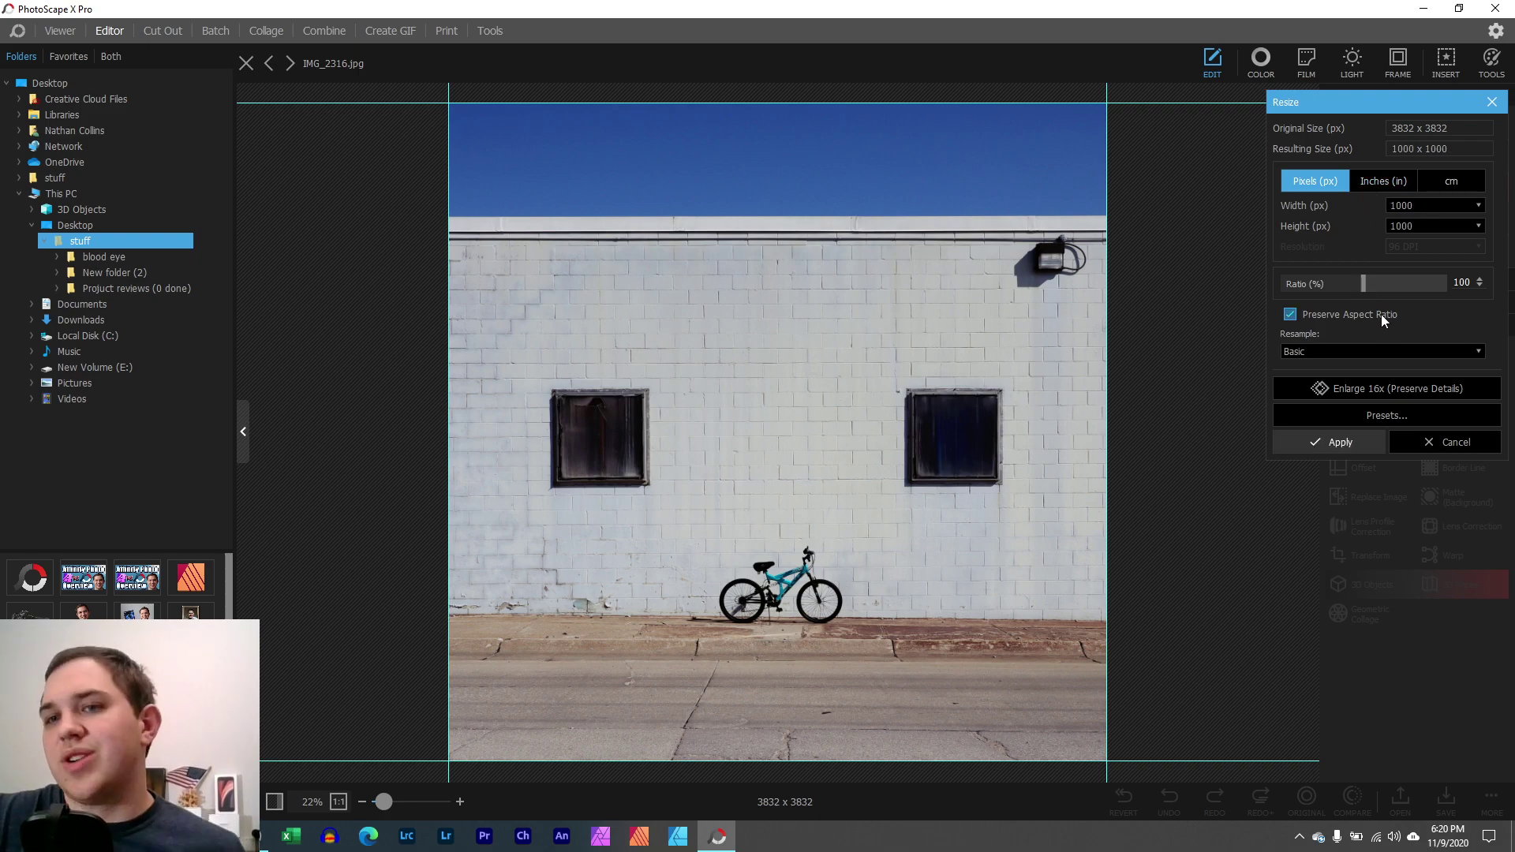
Switch the resize units to inches and to centimetres, review the resampling methods, and cancel the resize.
{"action": "left_click", "coordinate": [1386, 180]}
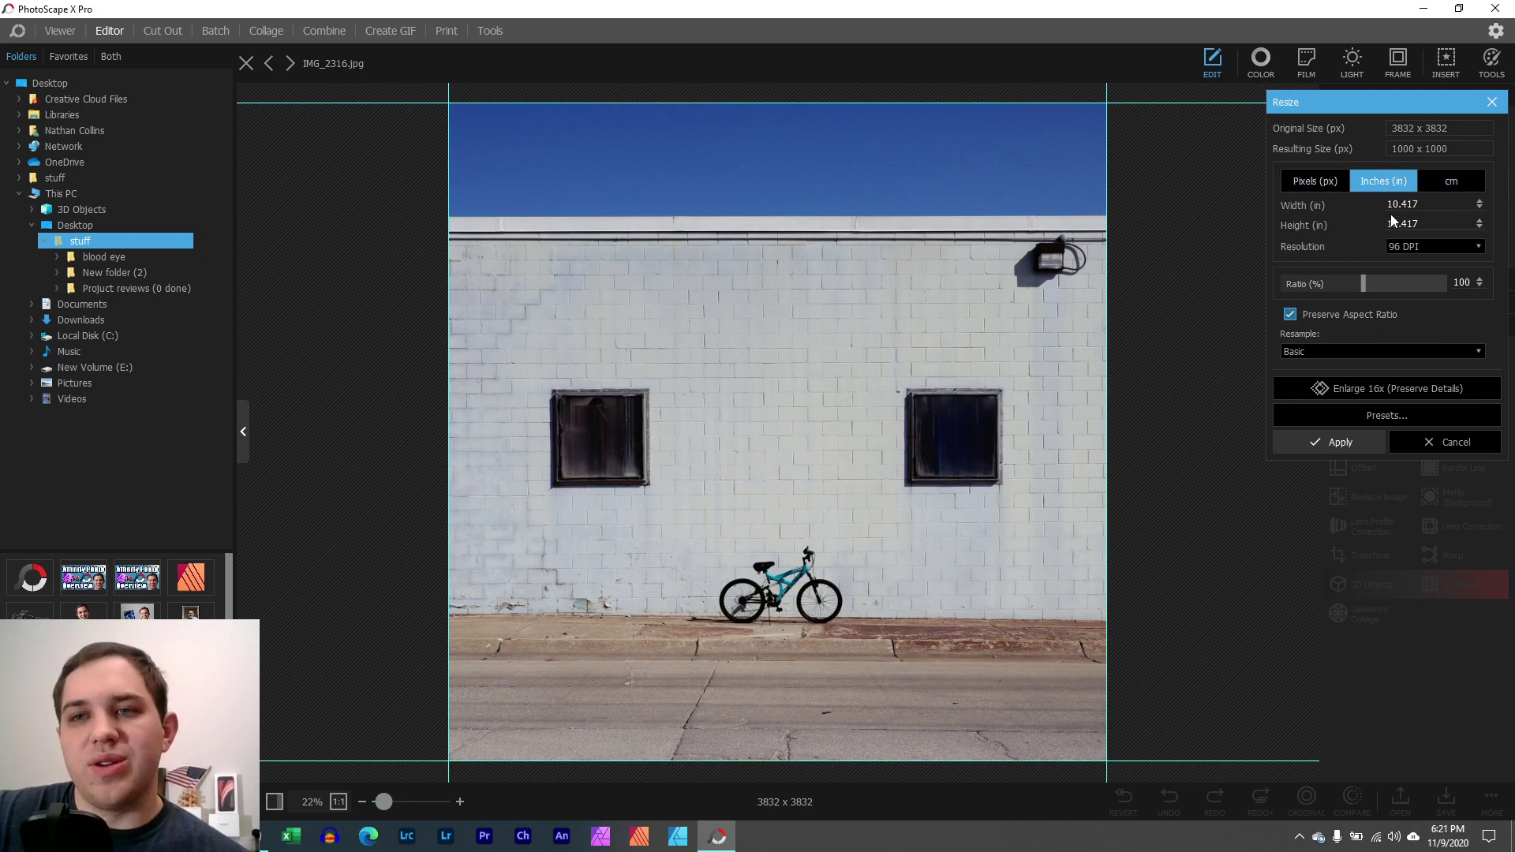
{"action": "left_click", "coordinate": [1438, 183]}
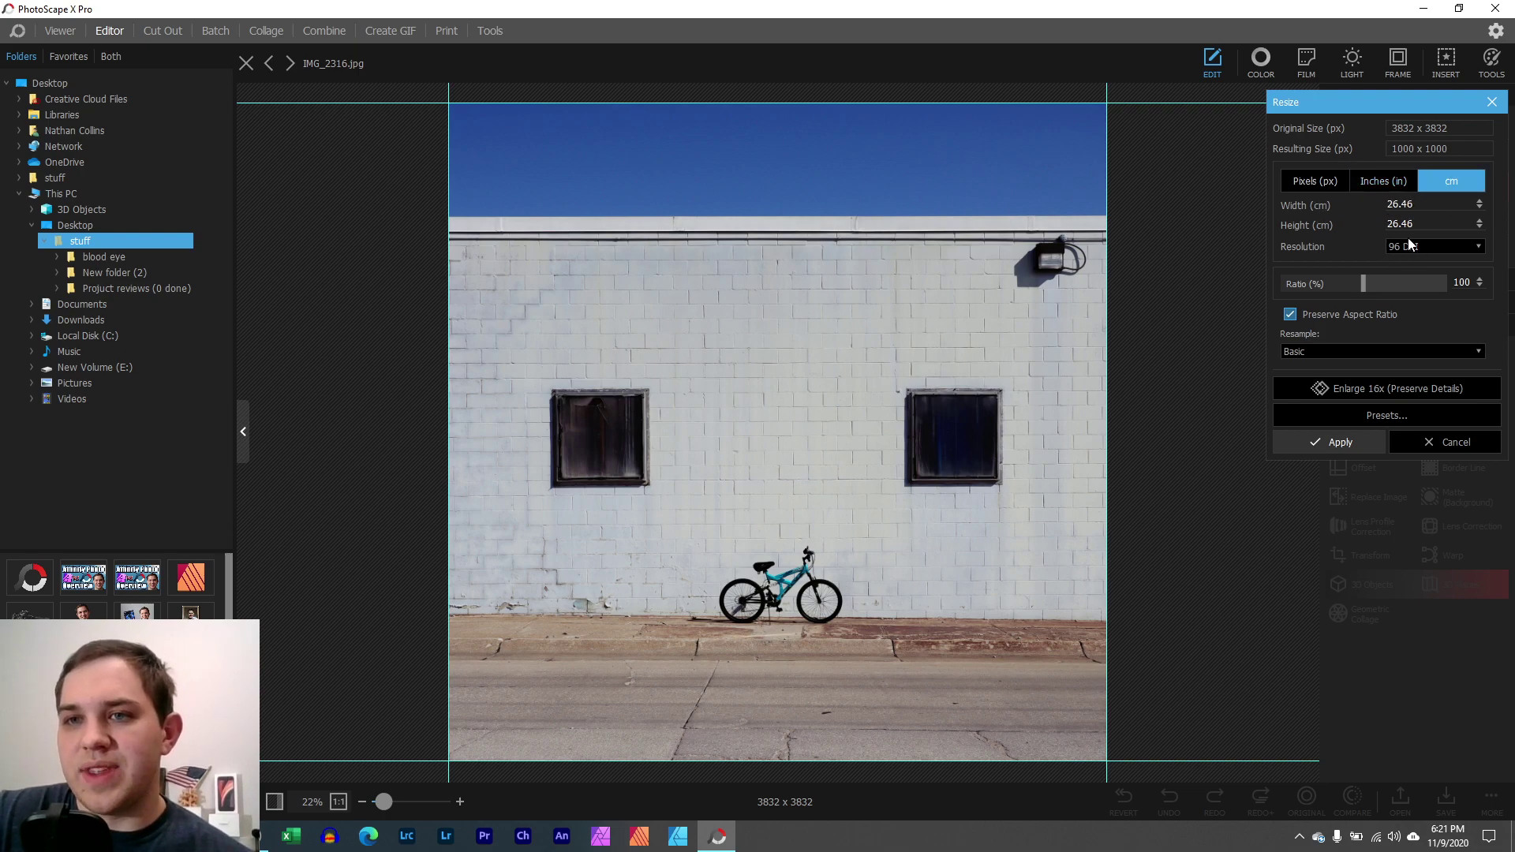
{"action": "left_click", "coordinate": [1369, 347]}
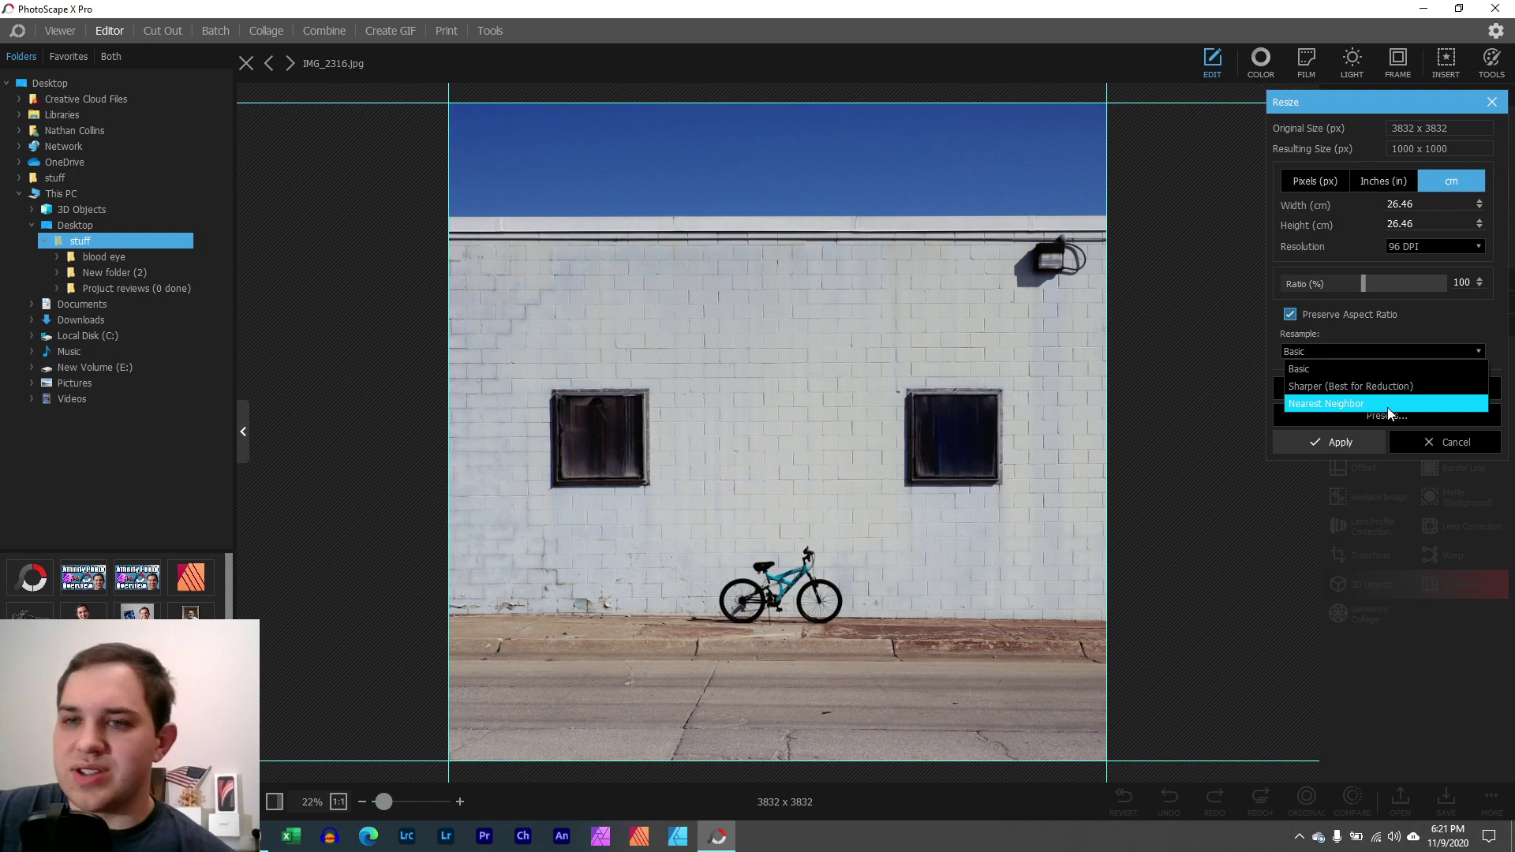
{"action": "left_click", "coordinate": [1371, 356]}
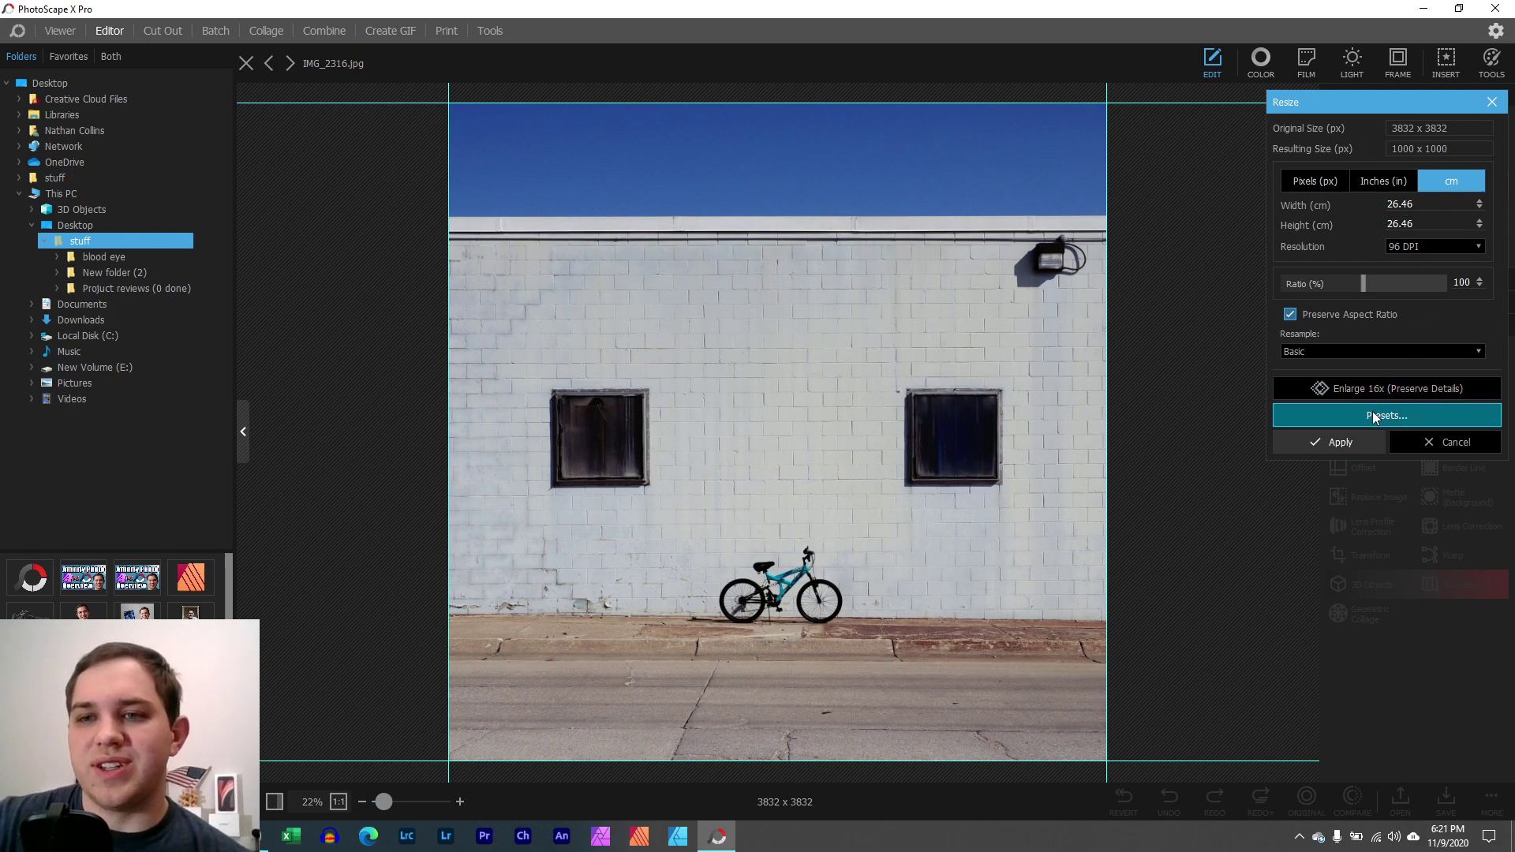
{"action": "left_click", "coordinate": [1432, 444]}
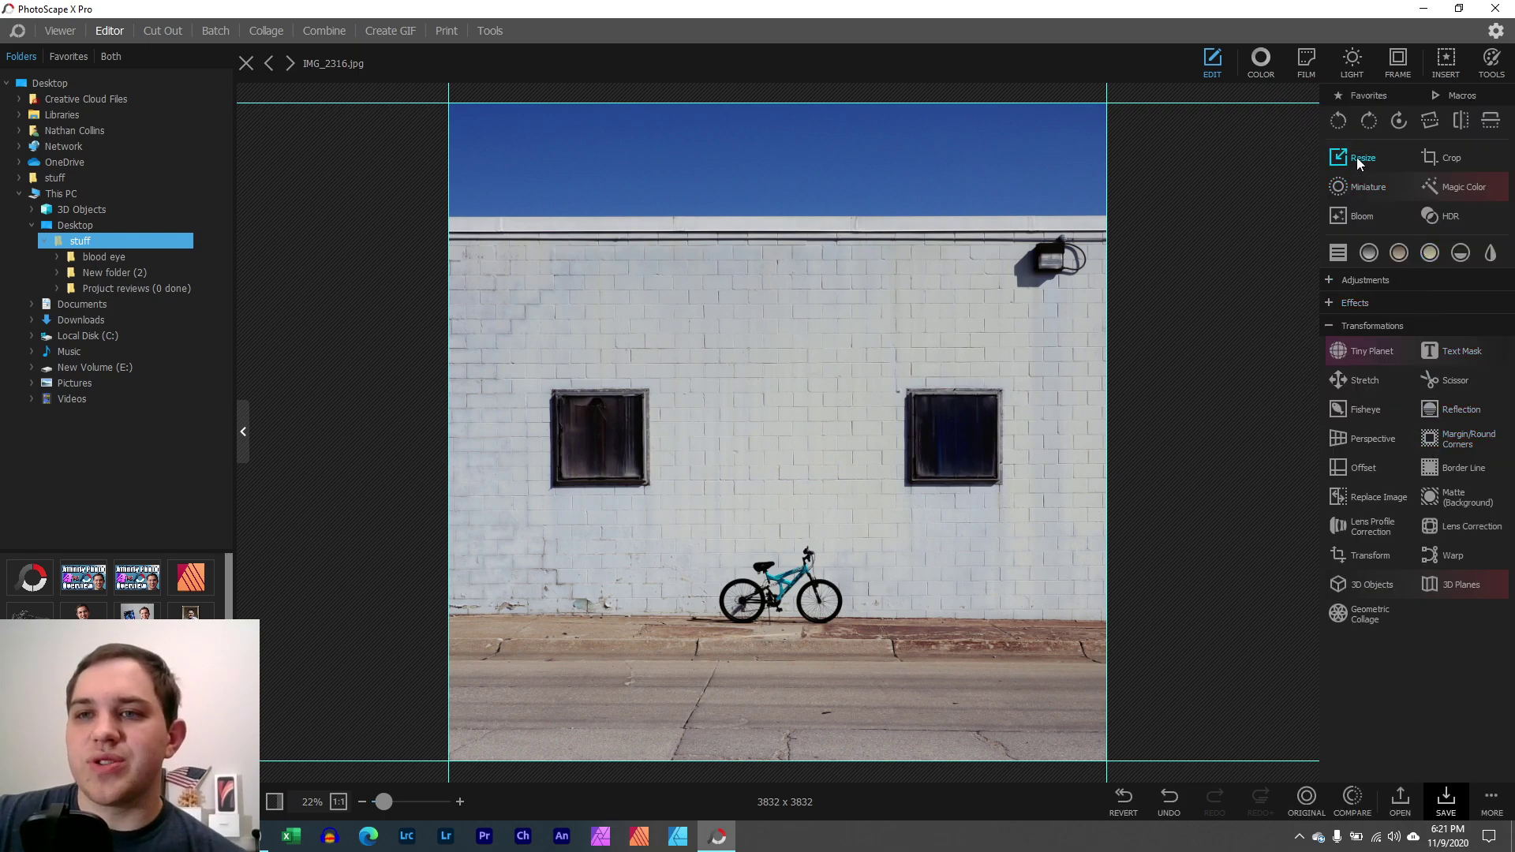
Crop the photo to a 3 x 5 area of about 3213 x 1928 pixels around the windows and bicycle, and undo it.
{"action": "left_click", "coordinate": [1442, 161]}
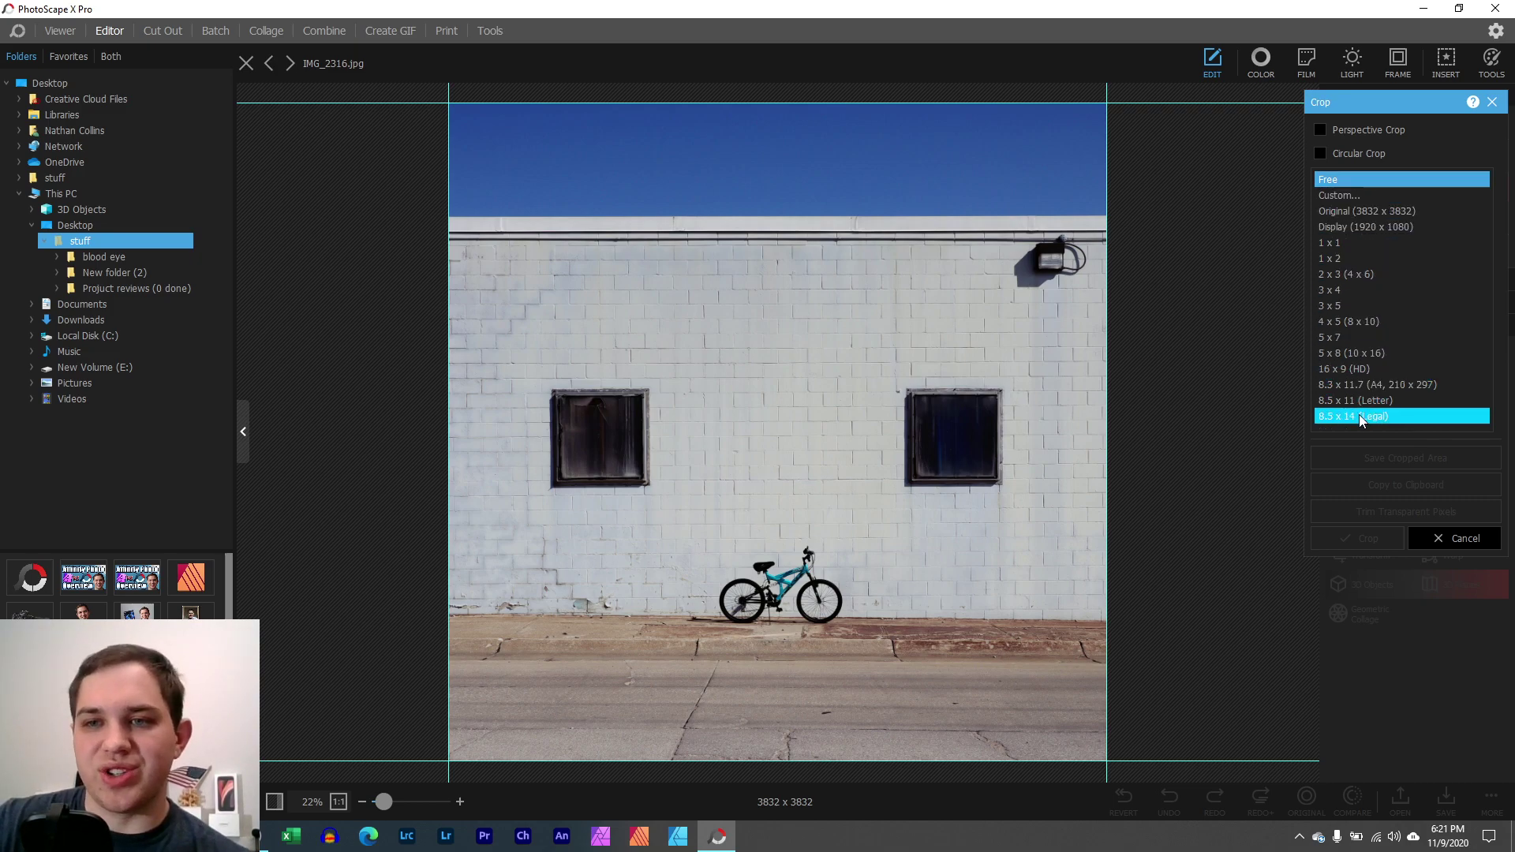
{"action": "left_click", "coordinate": [1370, 300]}
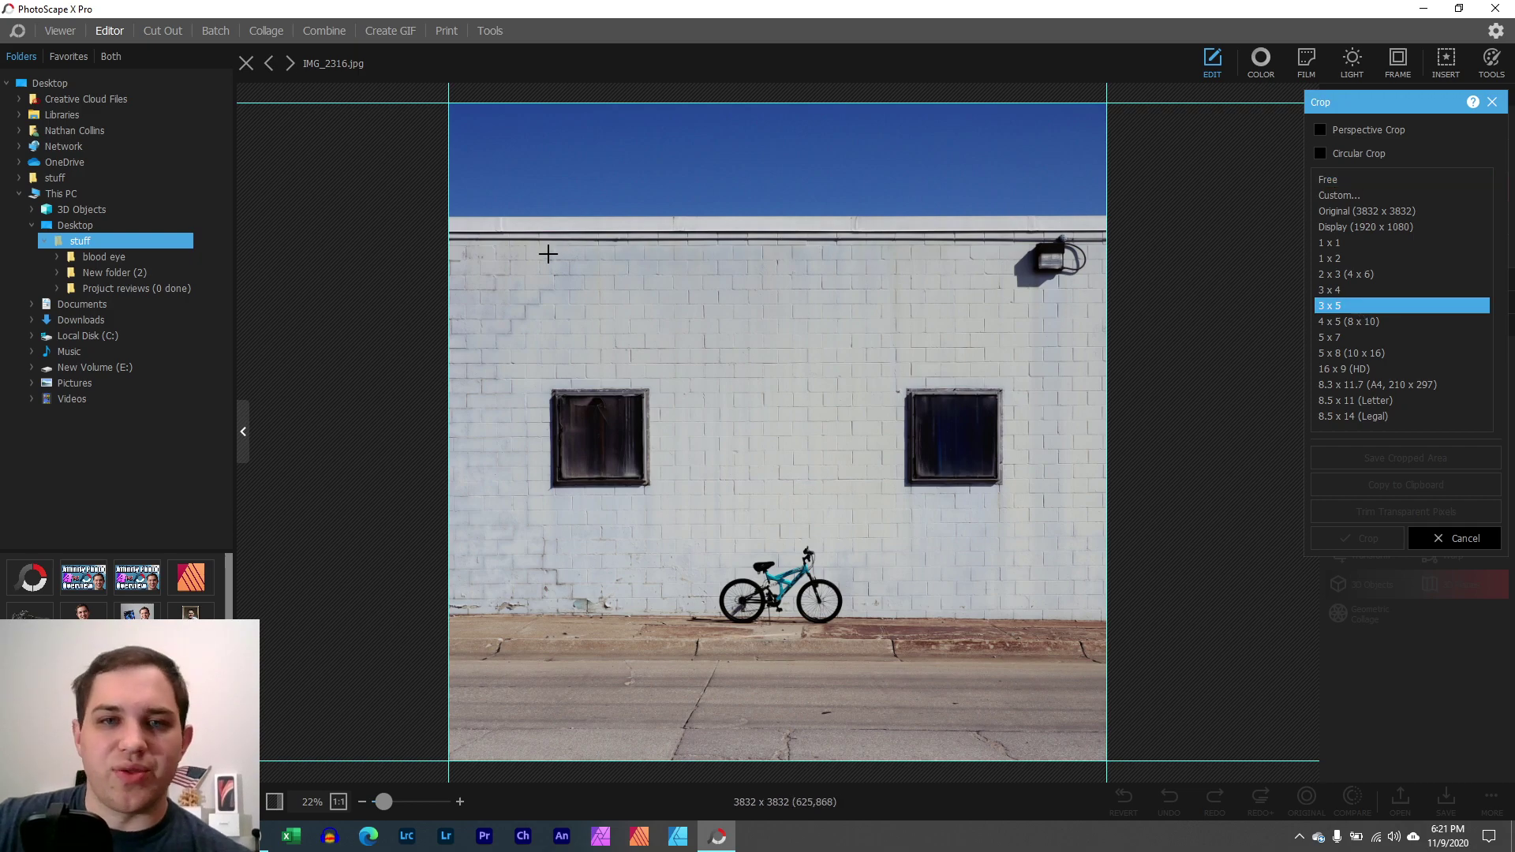
{"action": "left_click_drag", "start_coordinate": [506, 306], "coordinate": [1060, 656]}
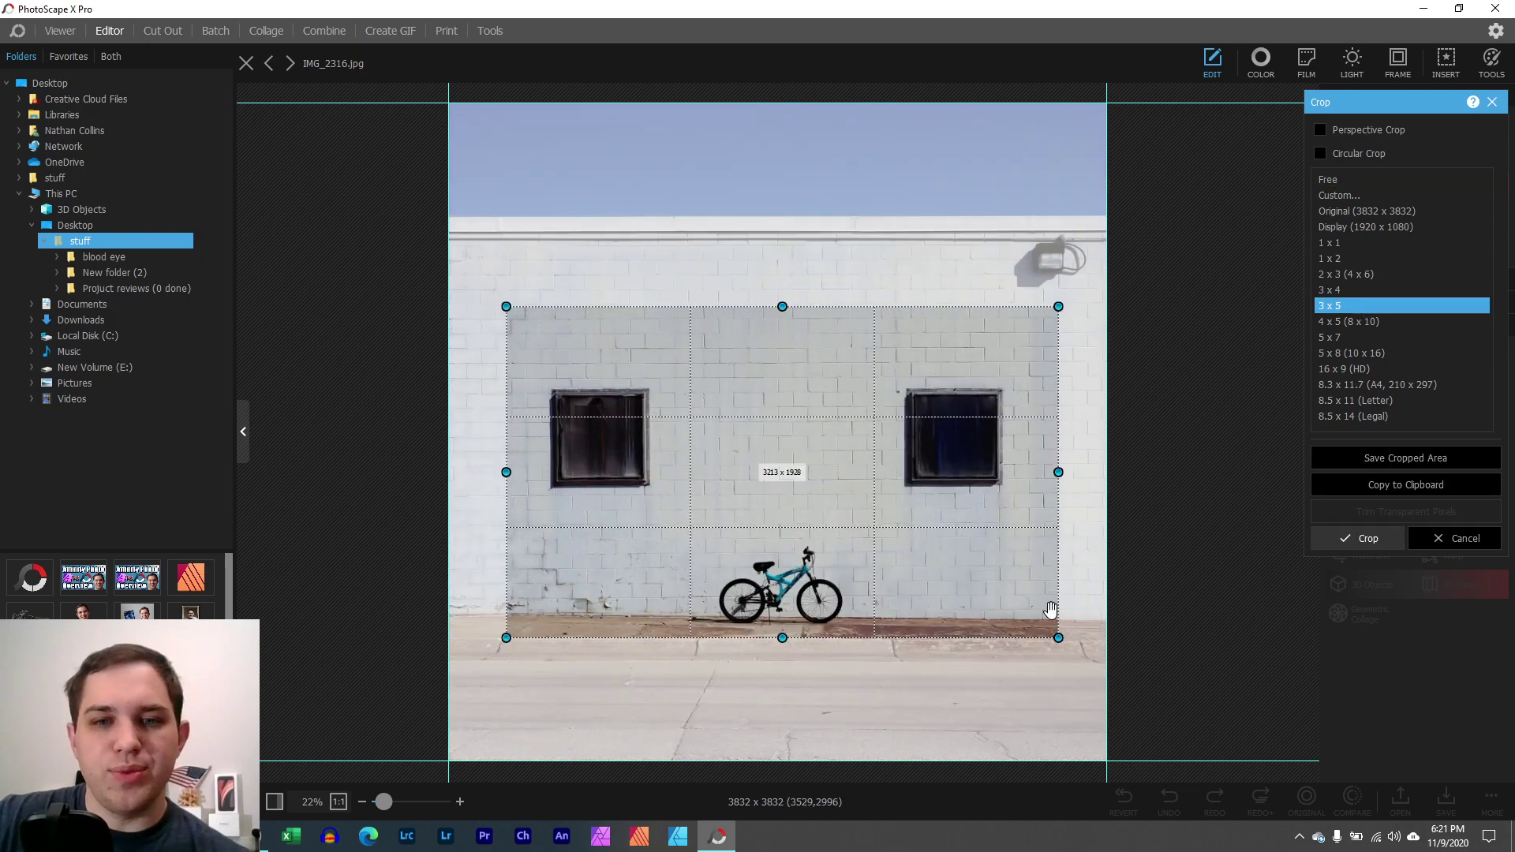
{"action": "left_click_drag", "start_coordinate": [974, 578], "coordinate": [974, 577]}
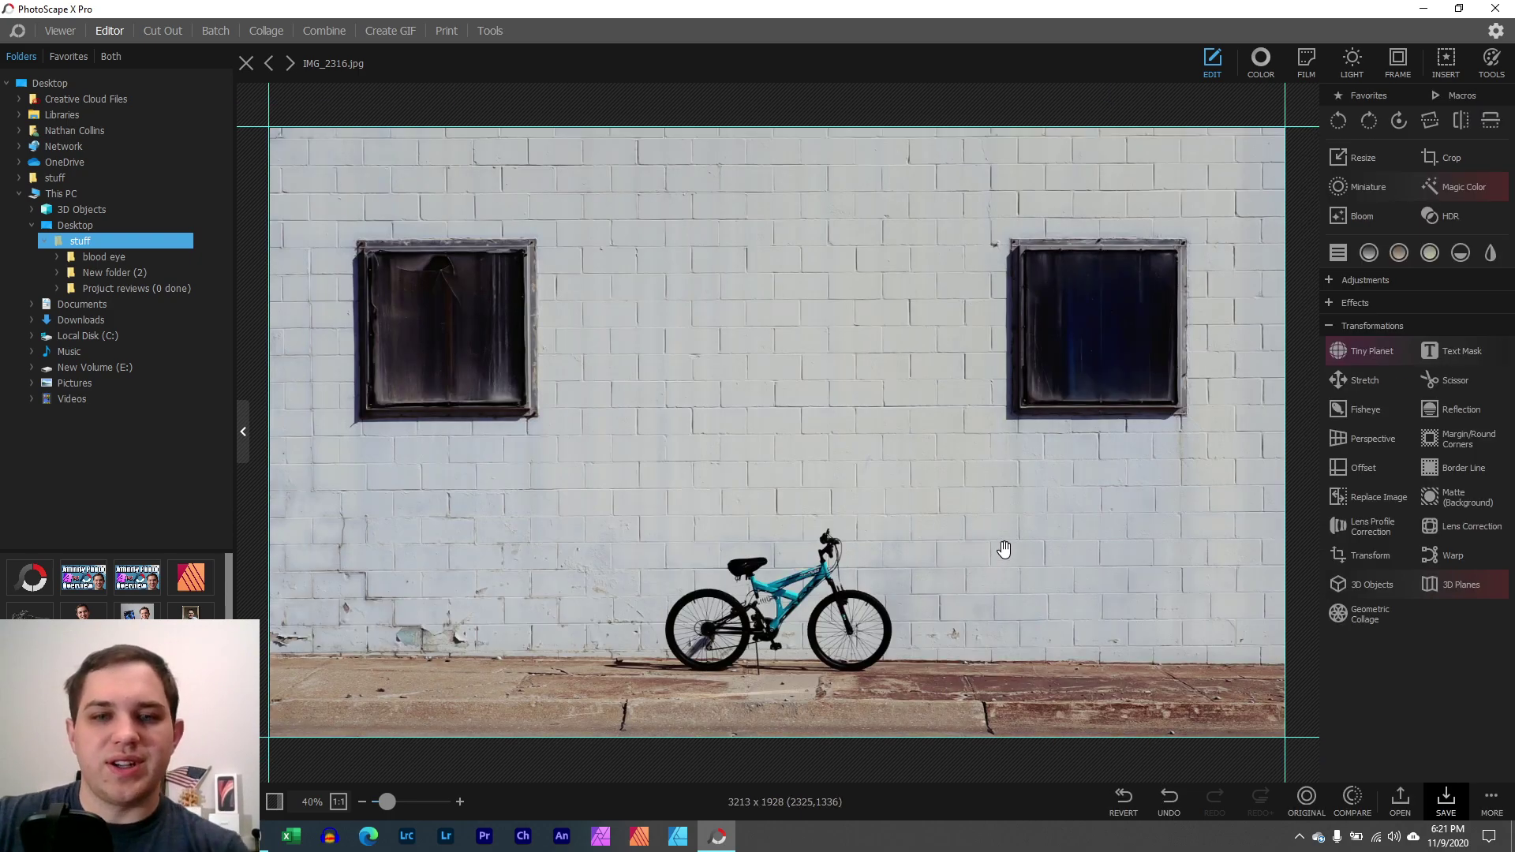
{"action": "key", "text": "ctrl+z"}
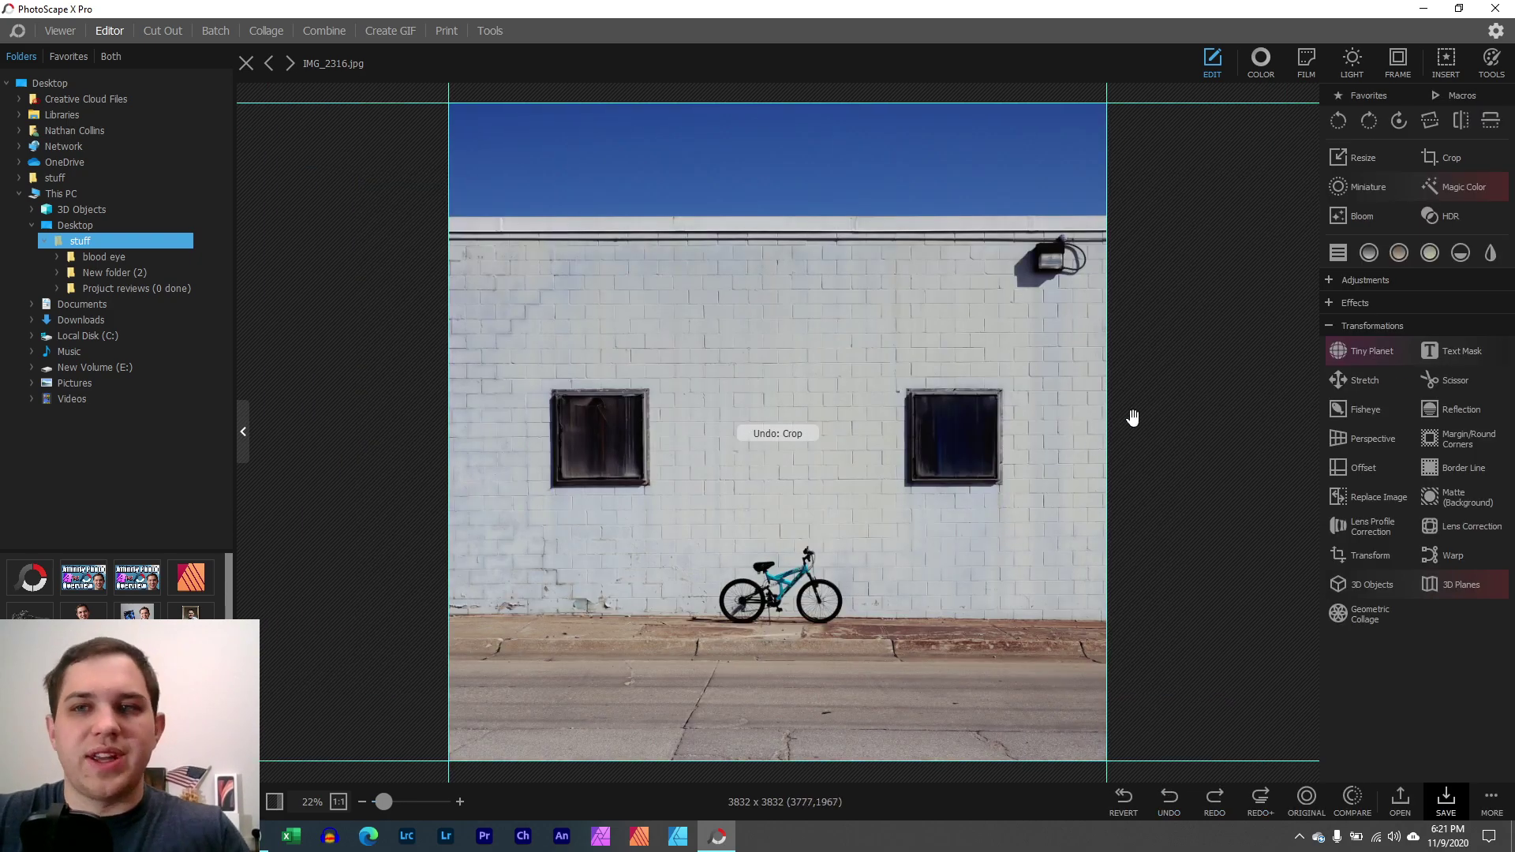
Start another 3 x 5 crop, make it circular, and enlarge its area to about 3807 x 2284 pixels.
{"action": "left_click", "coordinate": [1442, 158]}
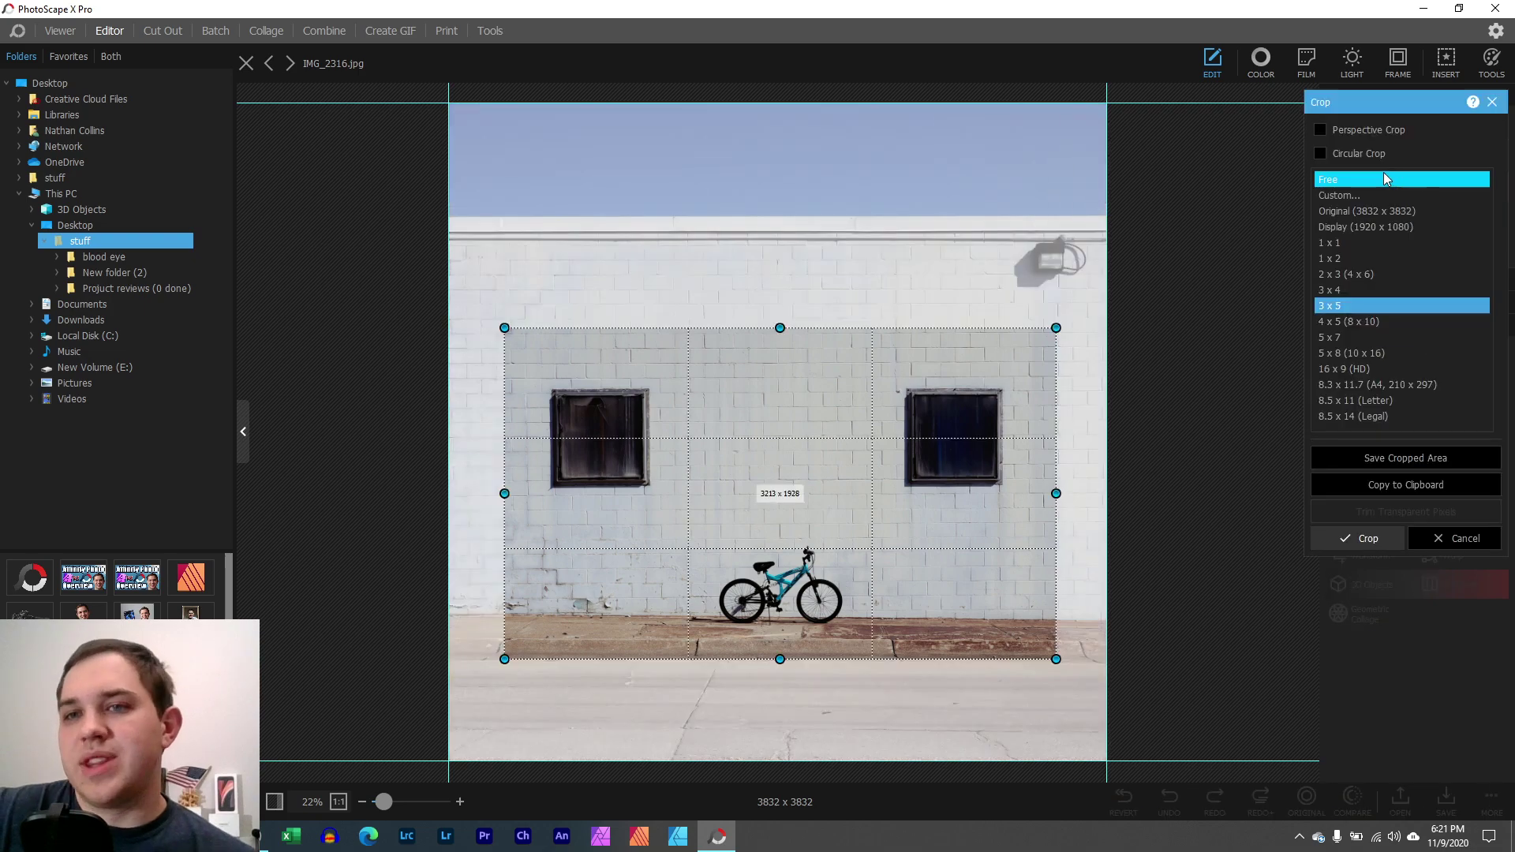
{"action": "left_click", "coordinate": [1320, 155]}
{"action": "left_click_drag", "start_coordinate": [780, 327], "coordinate": [782, 193]}
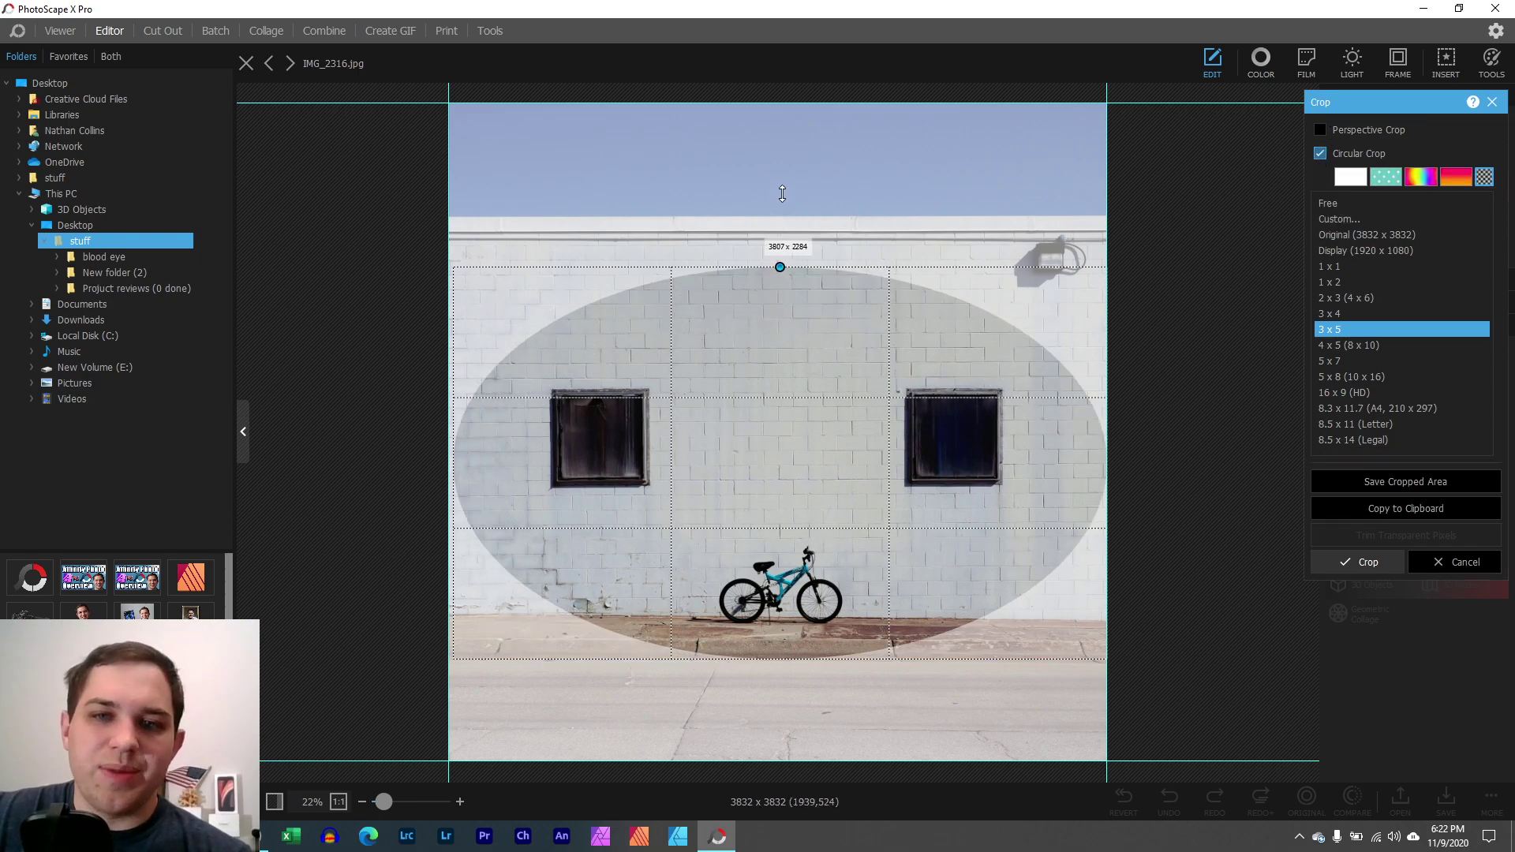
Try a perspective crop with its lower corners extended to the curb below the bicycle, apply it, and undo it.
{"action": "left_click", "coordinate": [1319, 131]}
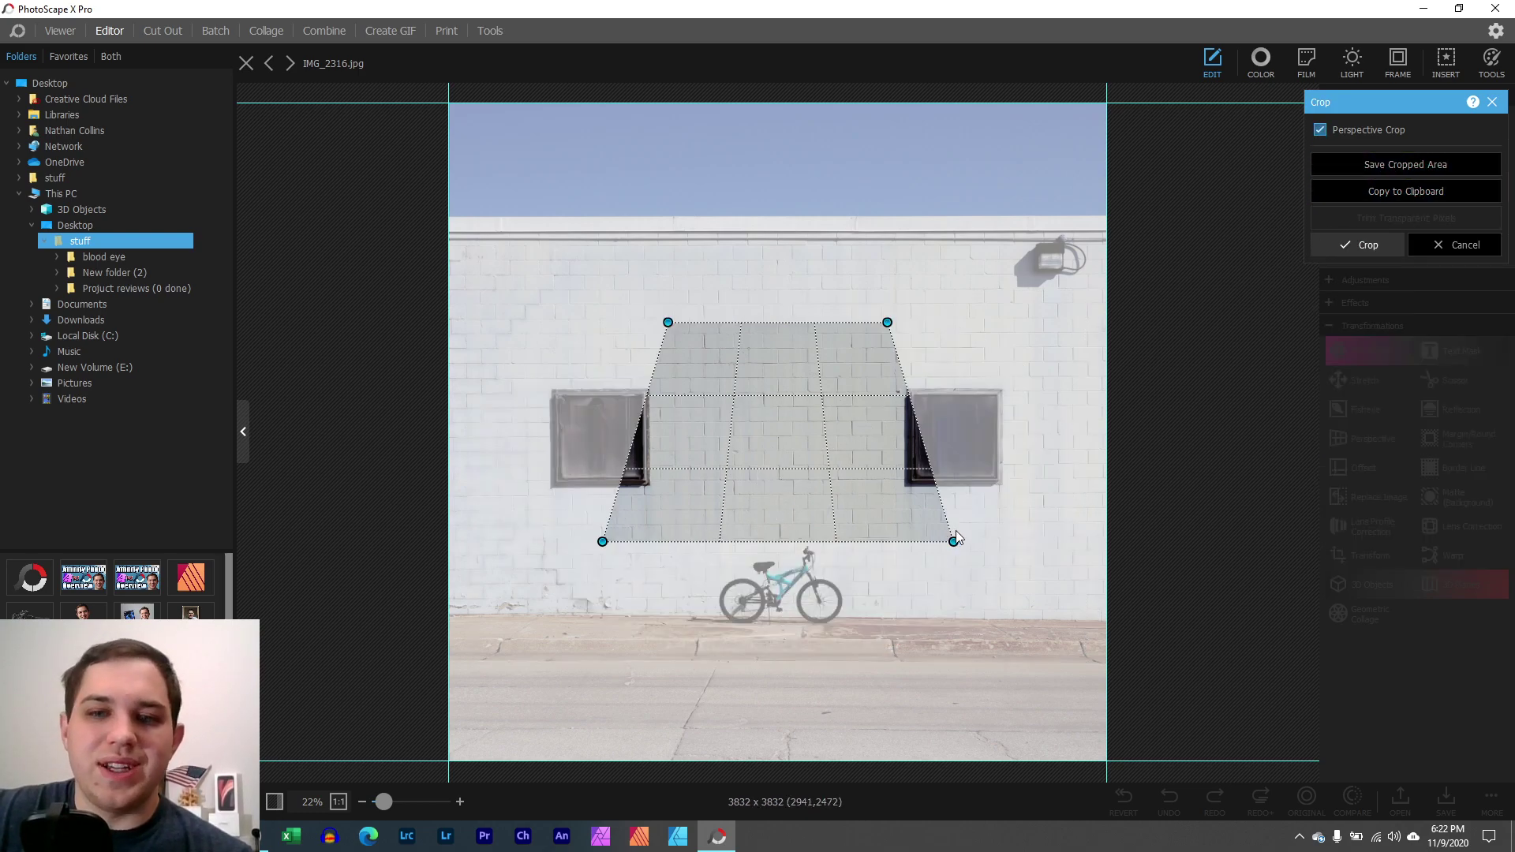
{"action": "left_click_drag", "start_coordinate": [953, 542], "coordinate": [938, 660]}
{"action": "left_click_drag", "start_coordinate": [602, 542], "coordinate": [598, 650]}
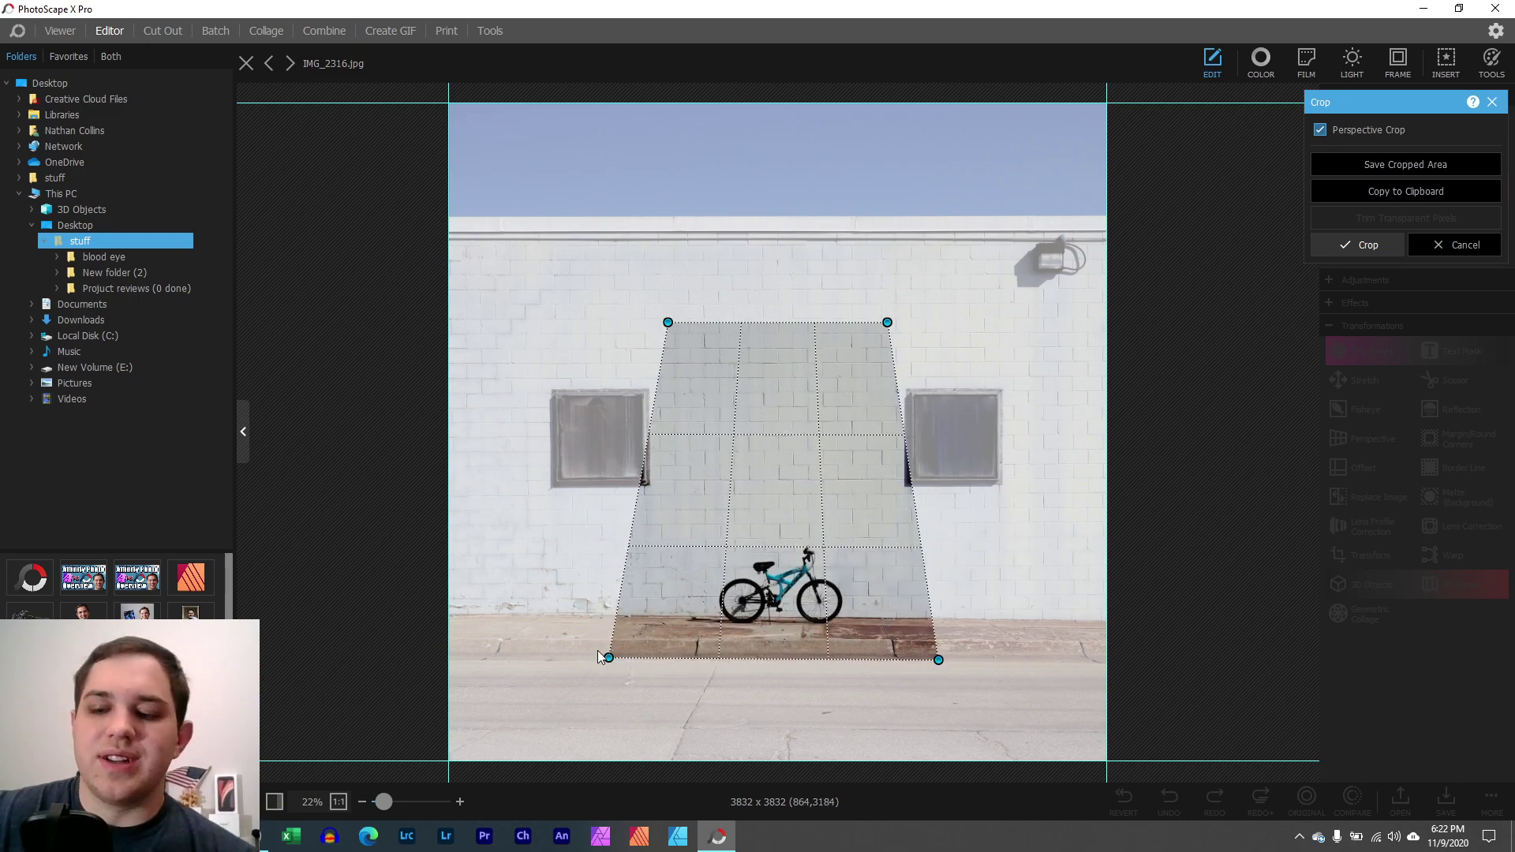
{"action": "key", "text": "Return"}
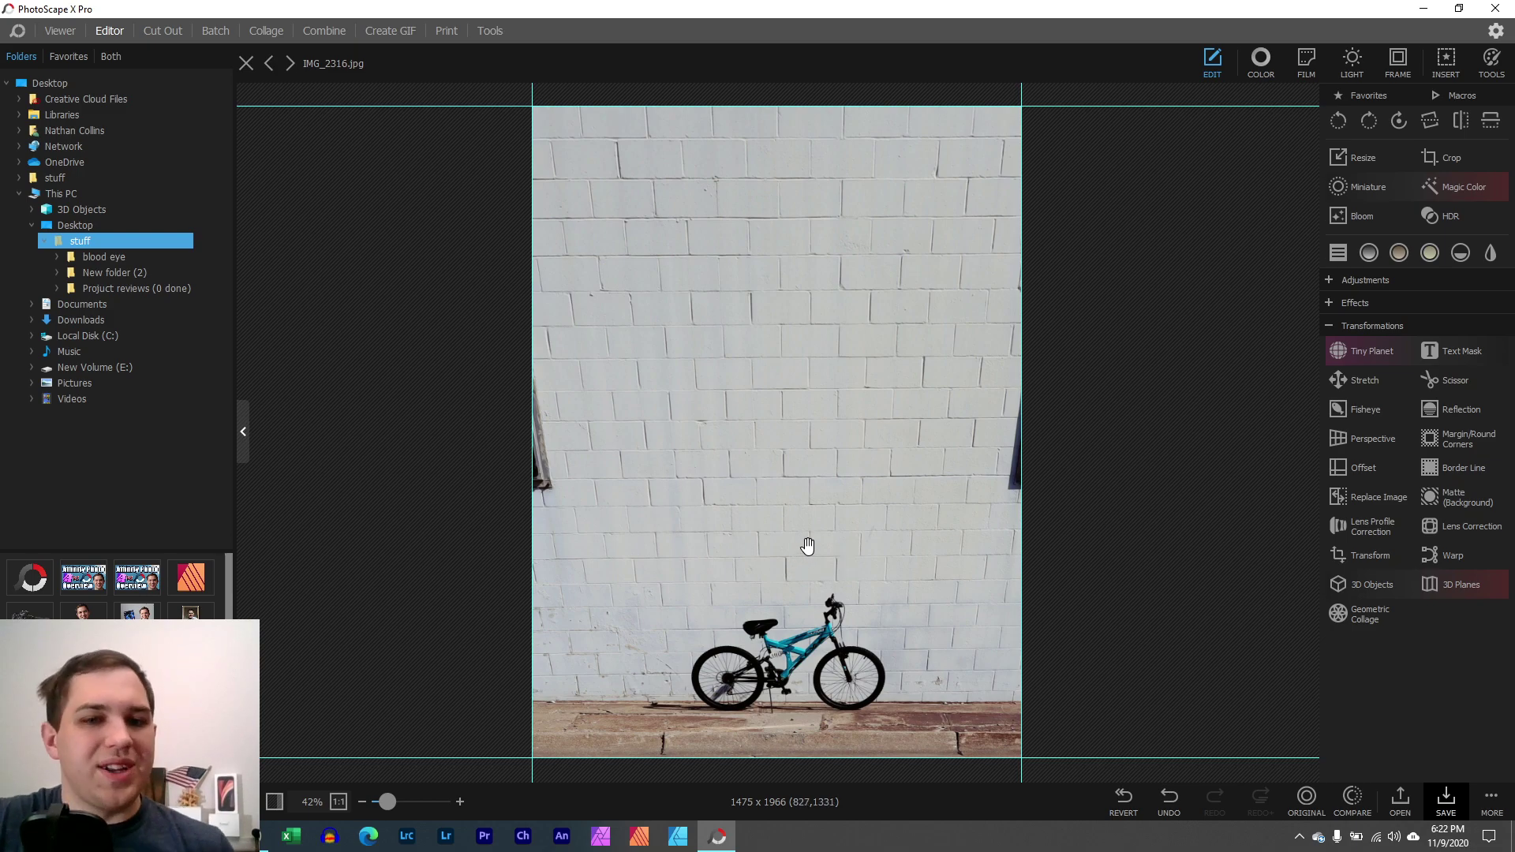
{"action": "key", "text": "ctrl+z"}
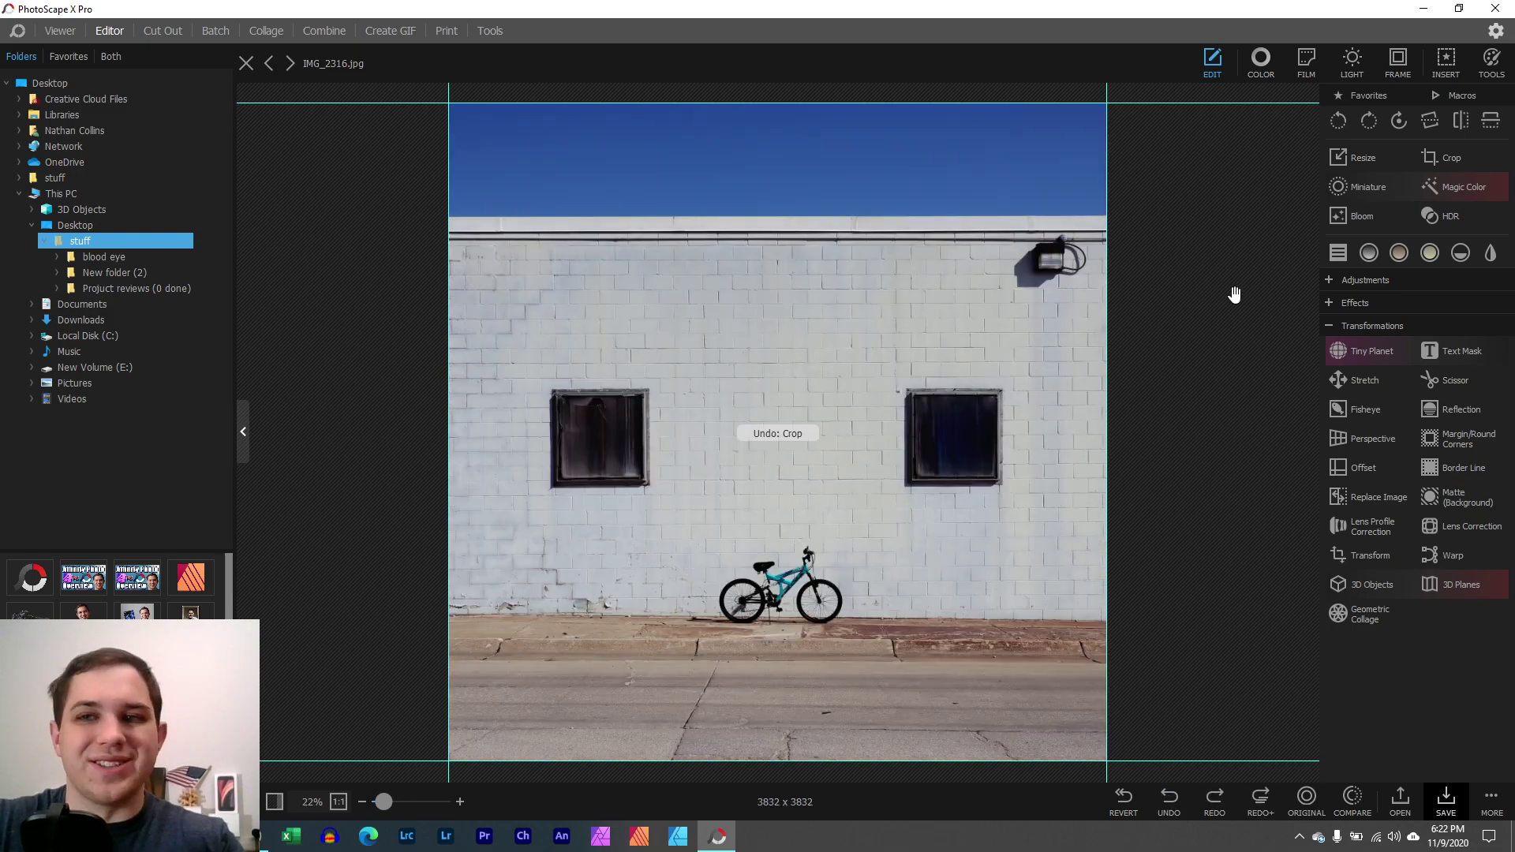
Try the circular Miniature effect, with its focus centred on the bicycle, its outer ellipse widened, and a slight clockwise tilt.
{"action": "left_click", "coordinate": [1344, 188]}
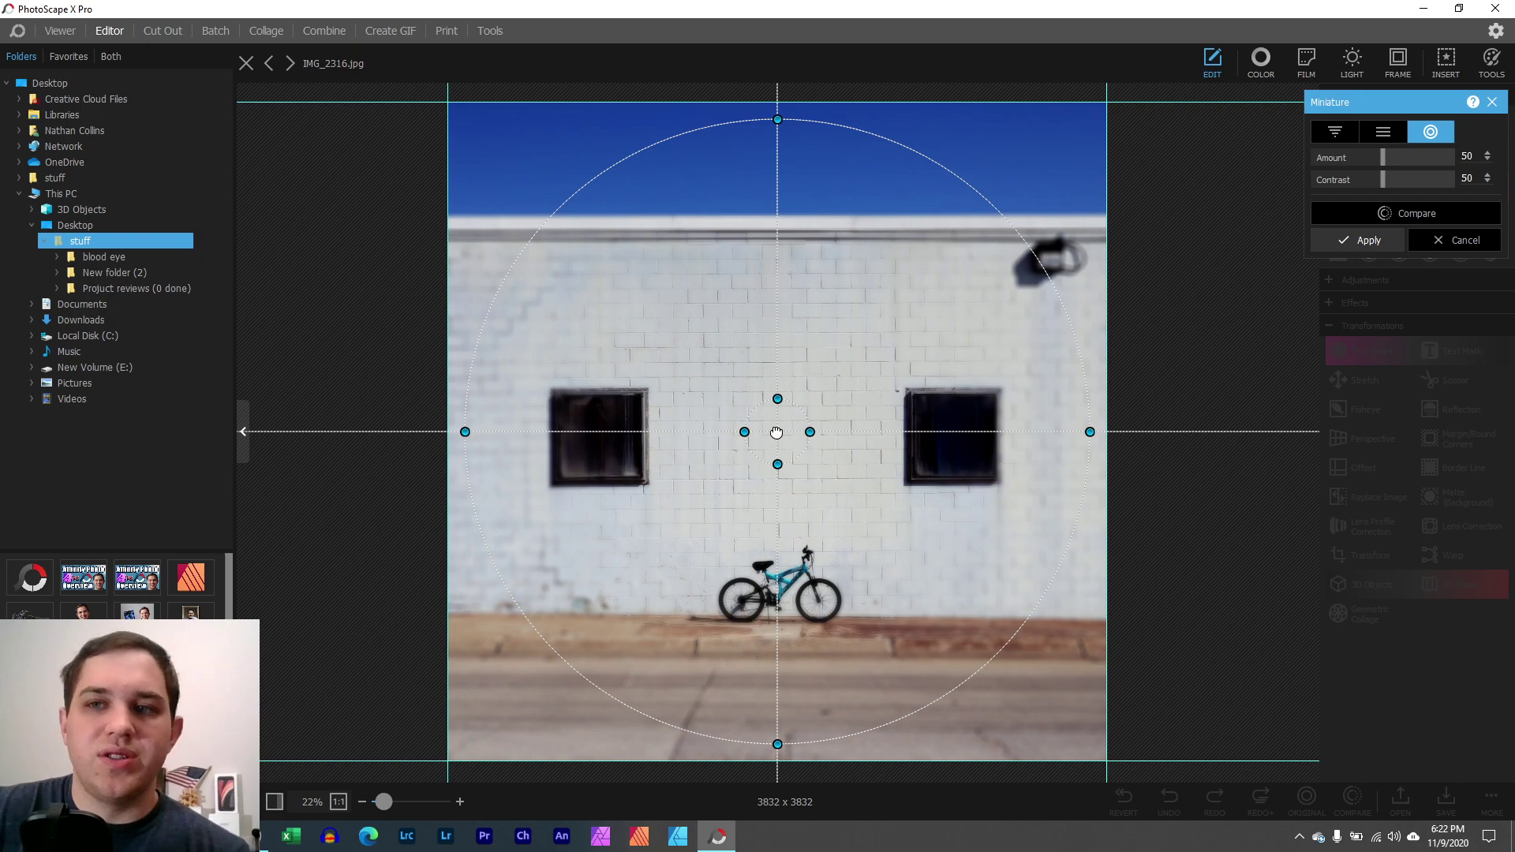
{"action": "left_click_drag", "start_coordinate": [789, 442], "coordinate": [790, 583]}
{"action": "left_click_drag", "start_coordinate": [1093, 578], "coordinate": [1014, 578]}
{"action": "left_click_drag", "start_coordinate": [780, 267], "coordinate": [799, 588]}
{"action": "left_click_drag", "start_coordinate": [986, 442], "coordinate": [1133, 419]}
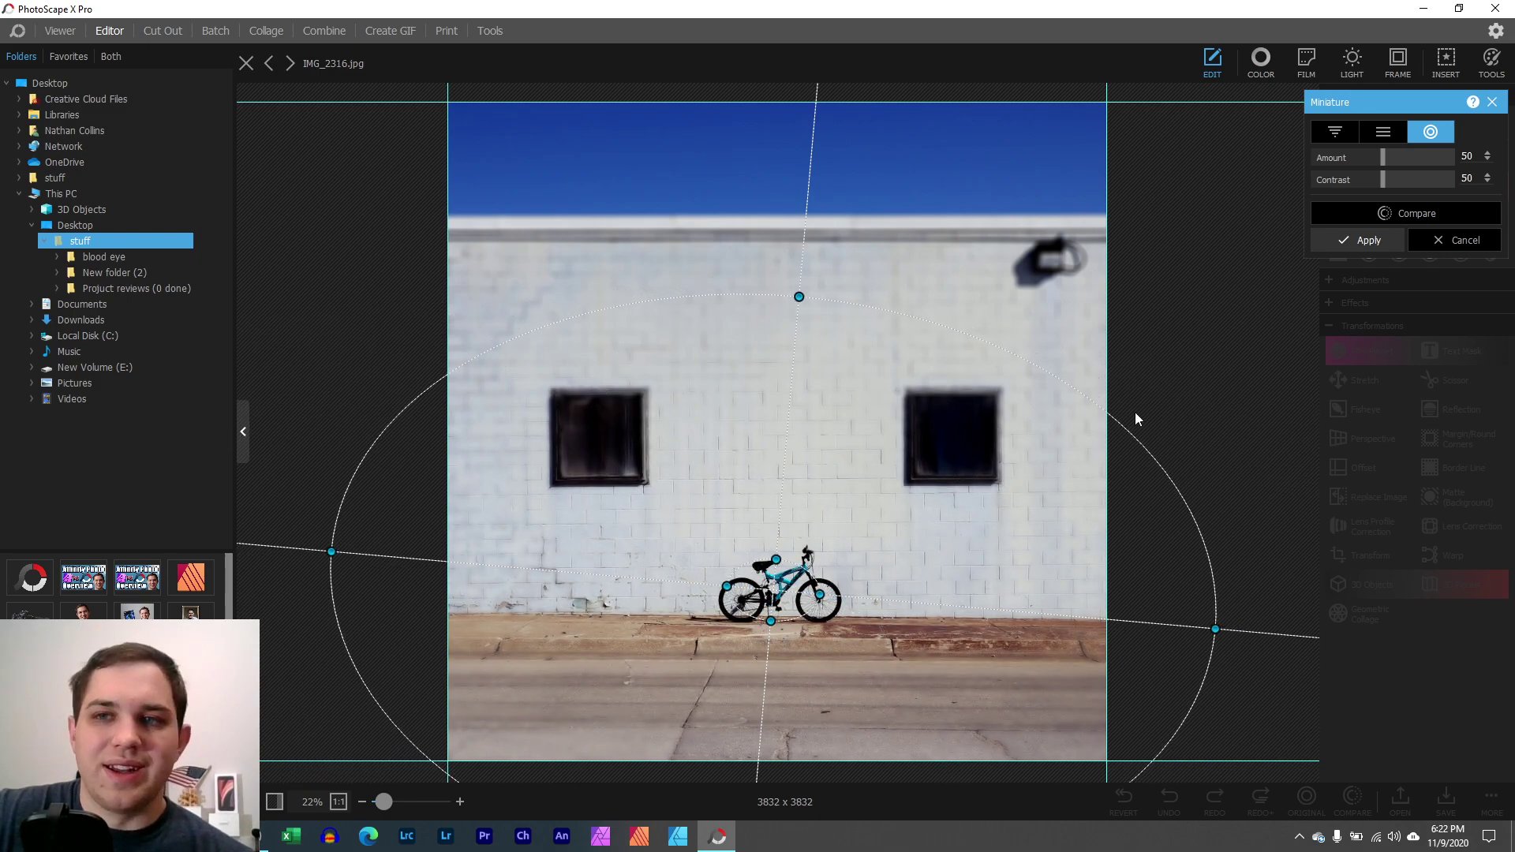
Try the one-sided gradient Miniature blur on the area above the windows, and open the river photo IMG_2322.jpg.
{"action": "left_click", "coordinate": [1340, 132]}
{"action": "left_click_drag", "start_coordinate": [855, 490], "coordinate": [781, 507]}
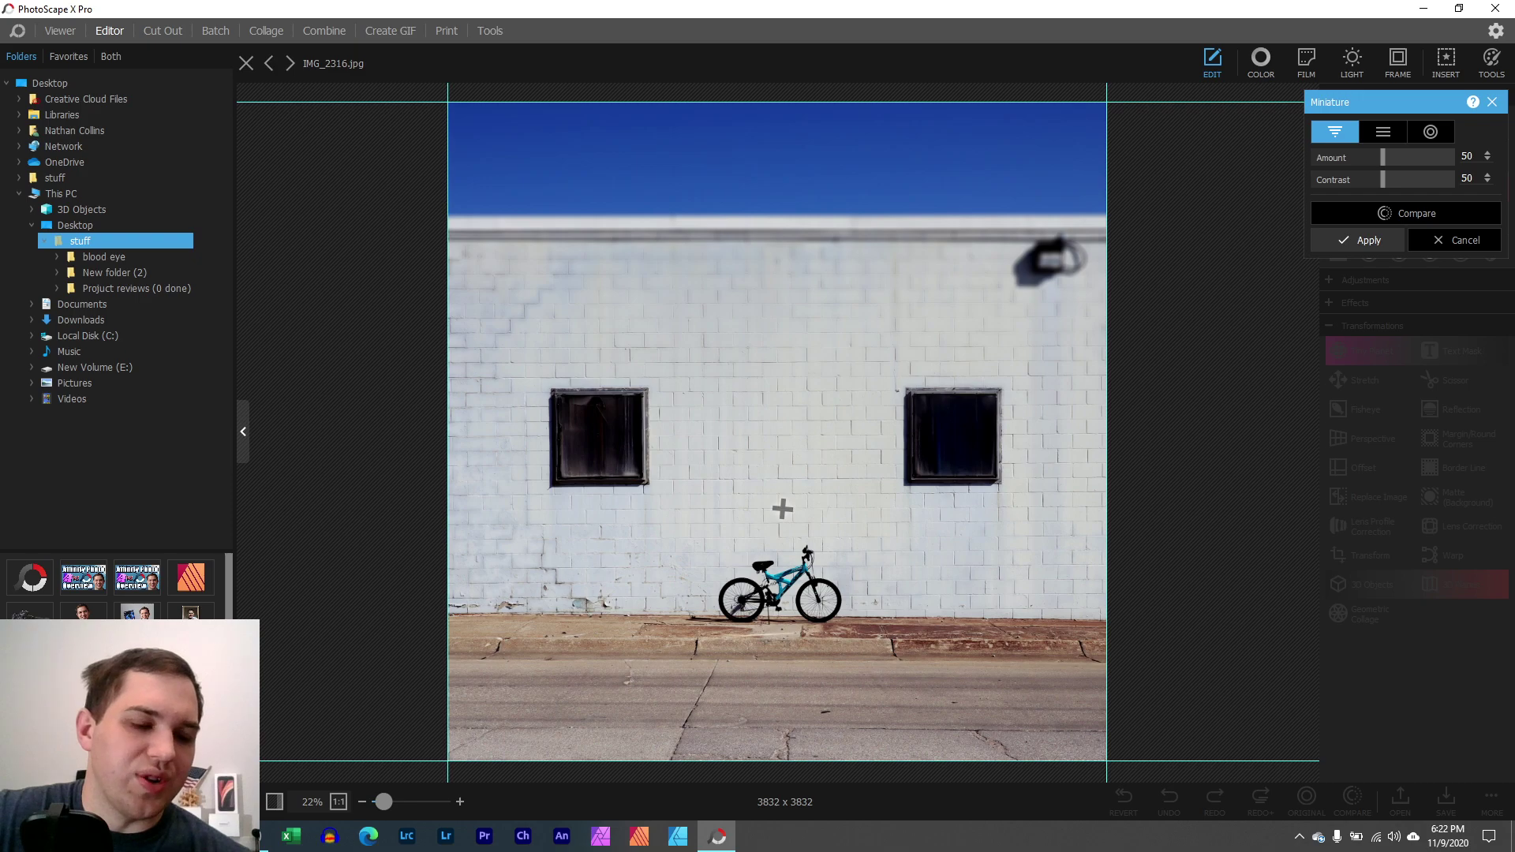
{"action": "left_click", "coordinate": [751, 430]}
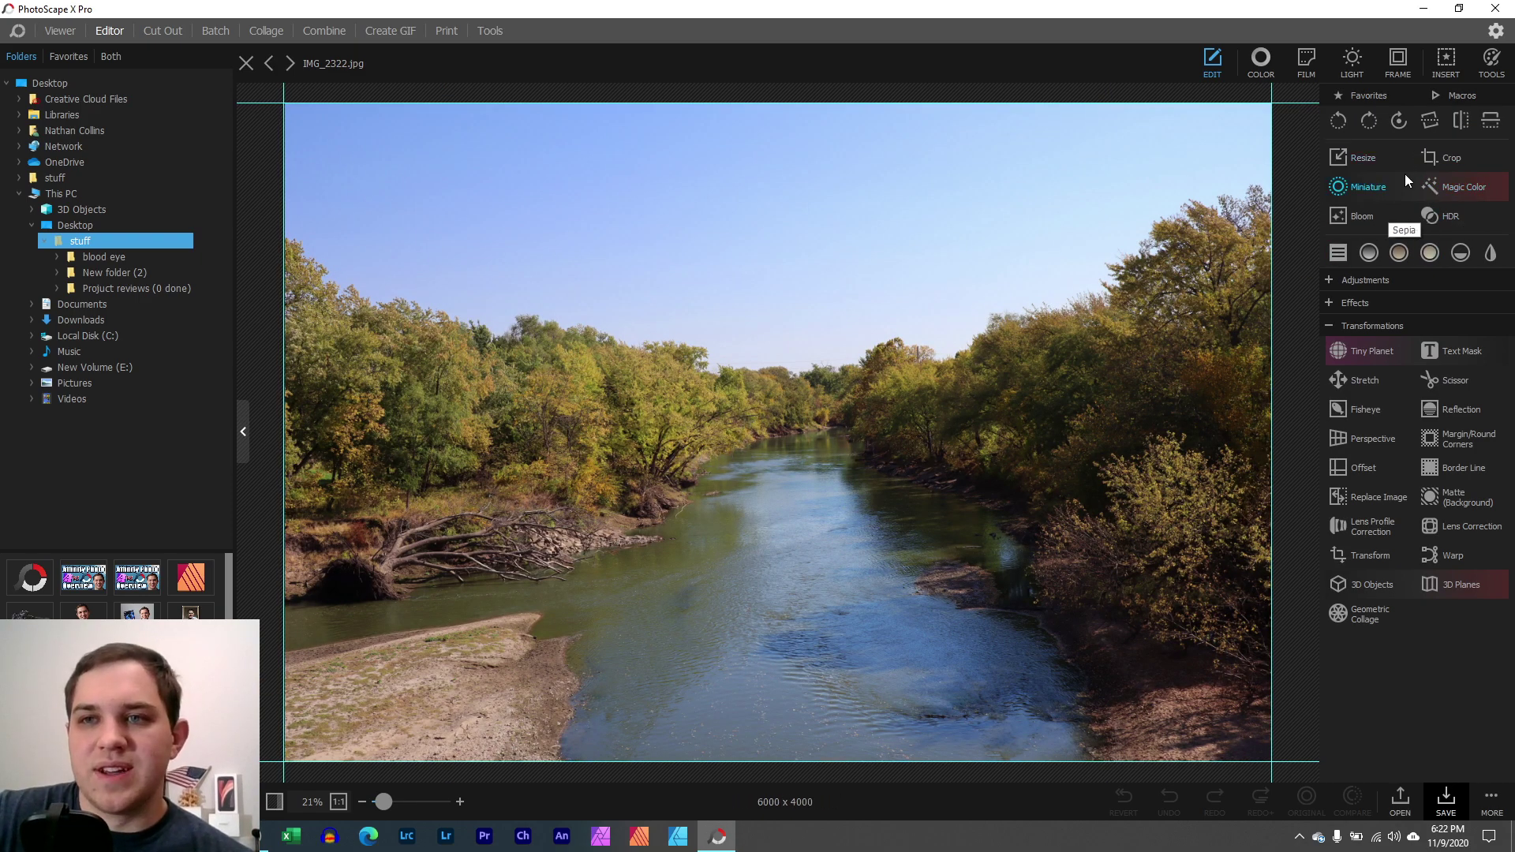
Try the one-sided Miniature blur on the river photo, with its centre on the lower water and its gradient tilted diagonally to blur the near left bank.
{"action": "left_click", "coordinate": [1353, 186]}
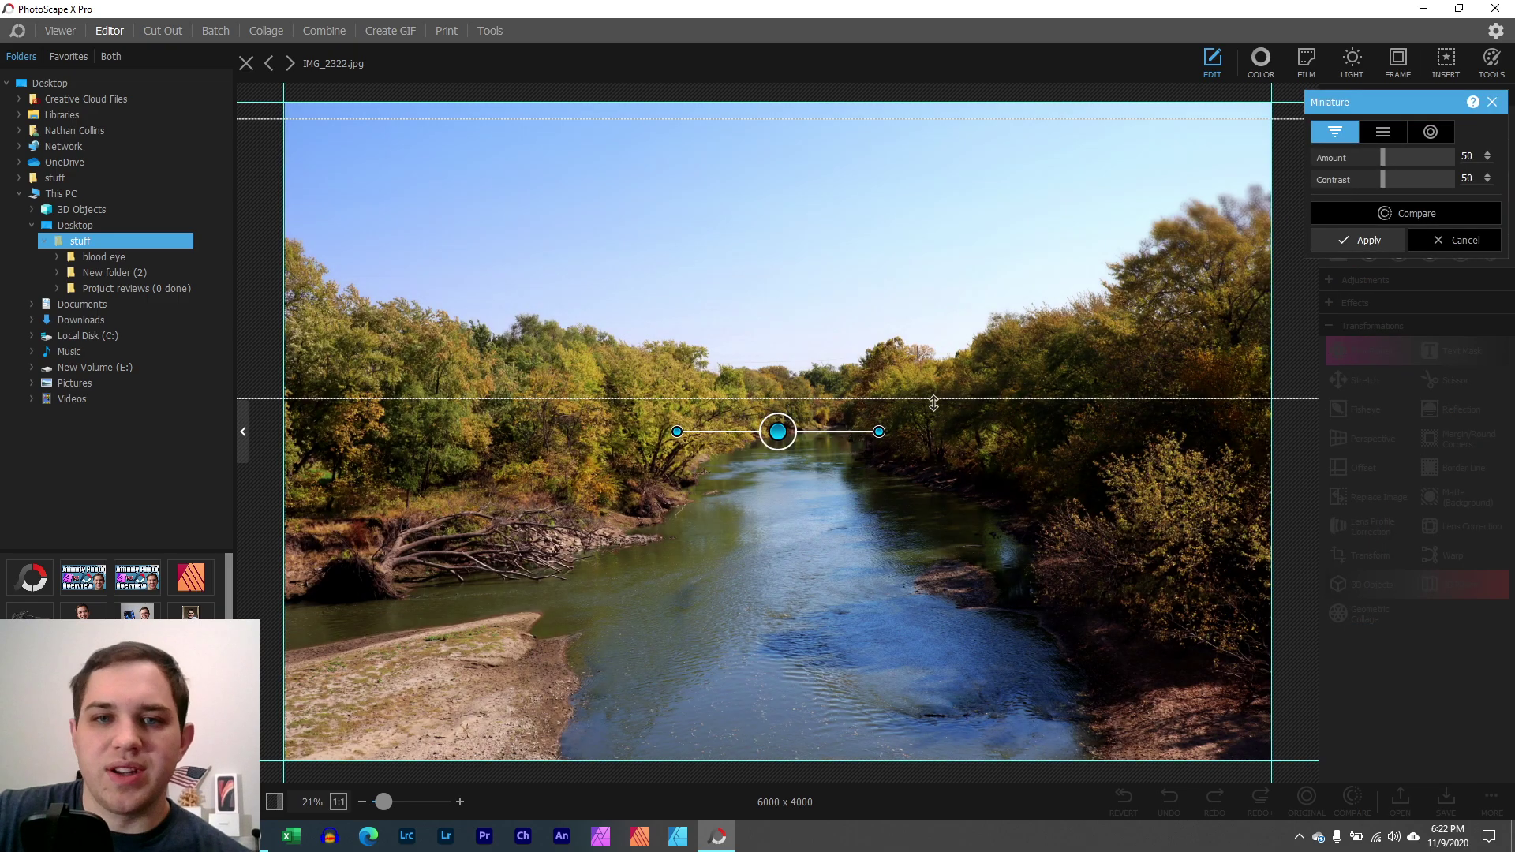
{"action": "left_click_drag", "start_coordinate": [781, 432], "coordinate": [800, 615]}
{"action": "left_click_drag", "start_coordinate": [897, 609], "coordinate": [868, 478]}
{"action": "mouse_move", "coordinate": [697, 536]}
{"action": "left_mouse_down"}
{"action": "mouse_move", "coordinate": [813, 573]}
{"action": "mouse_move", "coordinate": [690, 528]}
{"action": "mouse_move", "coordinate": [712, 537]}
{"action": "left_mouse_up"}
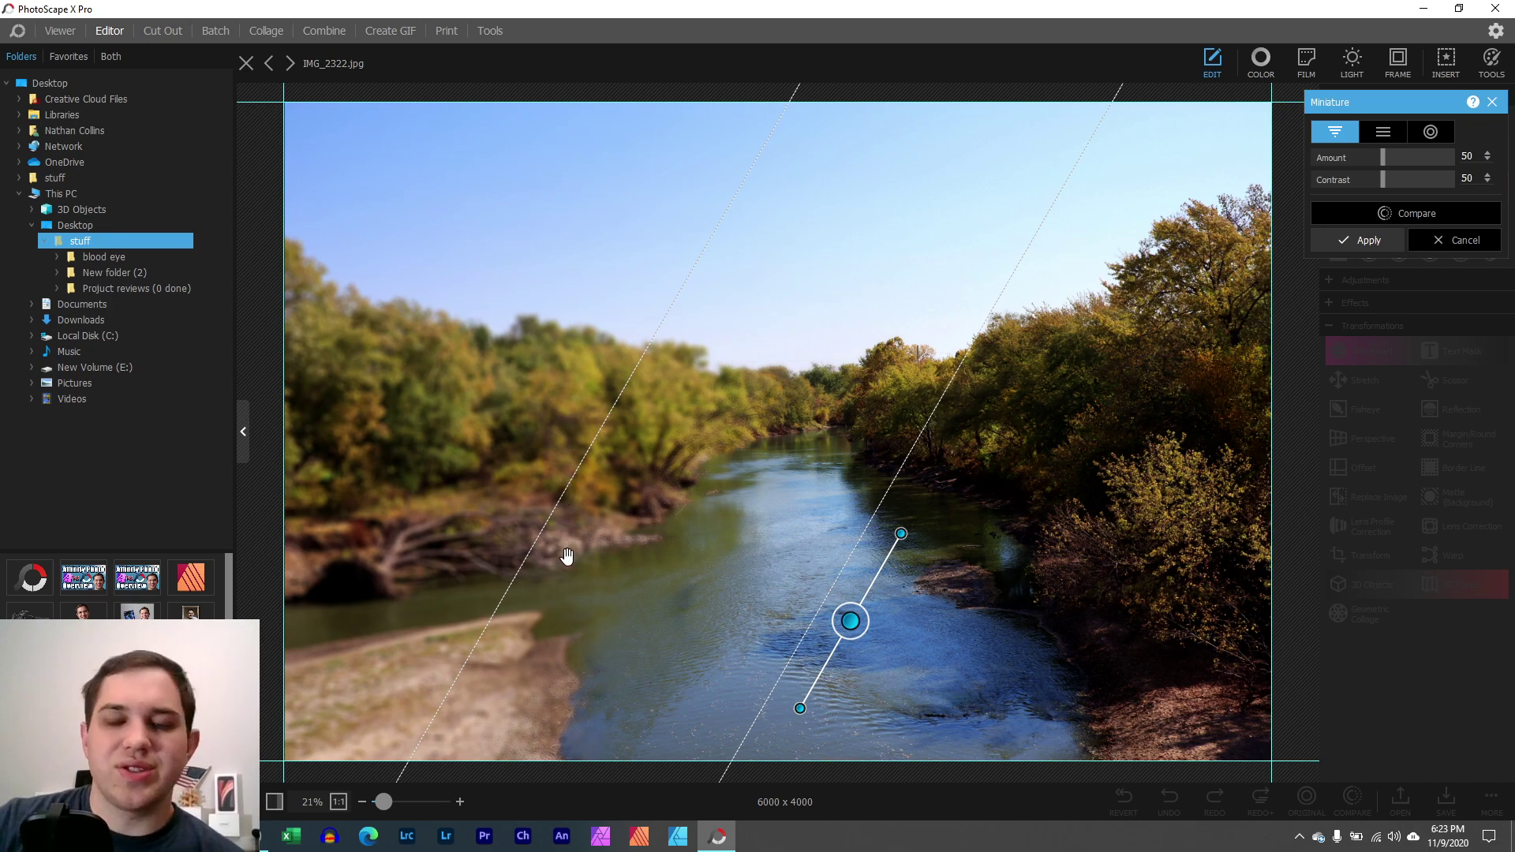
Try the two-sided band Miniature blur, moving it to the river's centre, flattening its tilt, and shifting it over the fallen trees on the left bank.
{"action": "left_click", "coordinate": [1392, 134]}
{"action": "left_click_drag", "start_coordinate": [851, 622], "coordinate": [759, 434]}
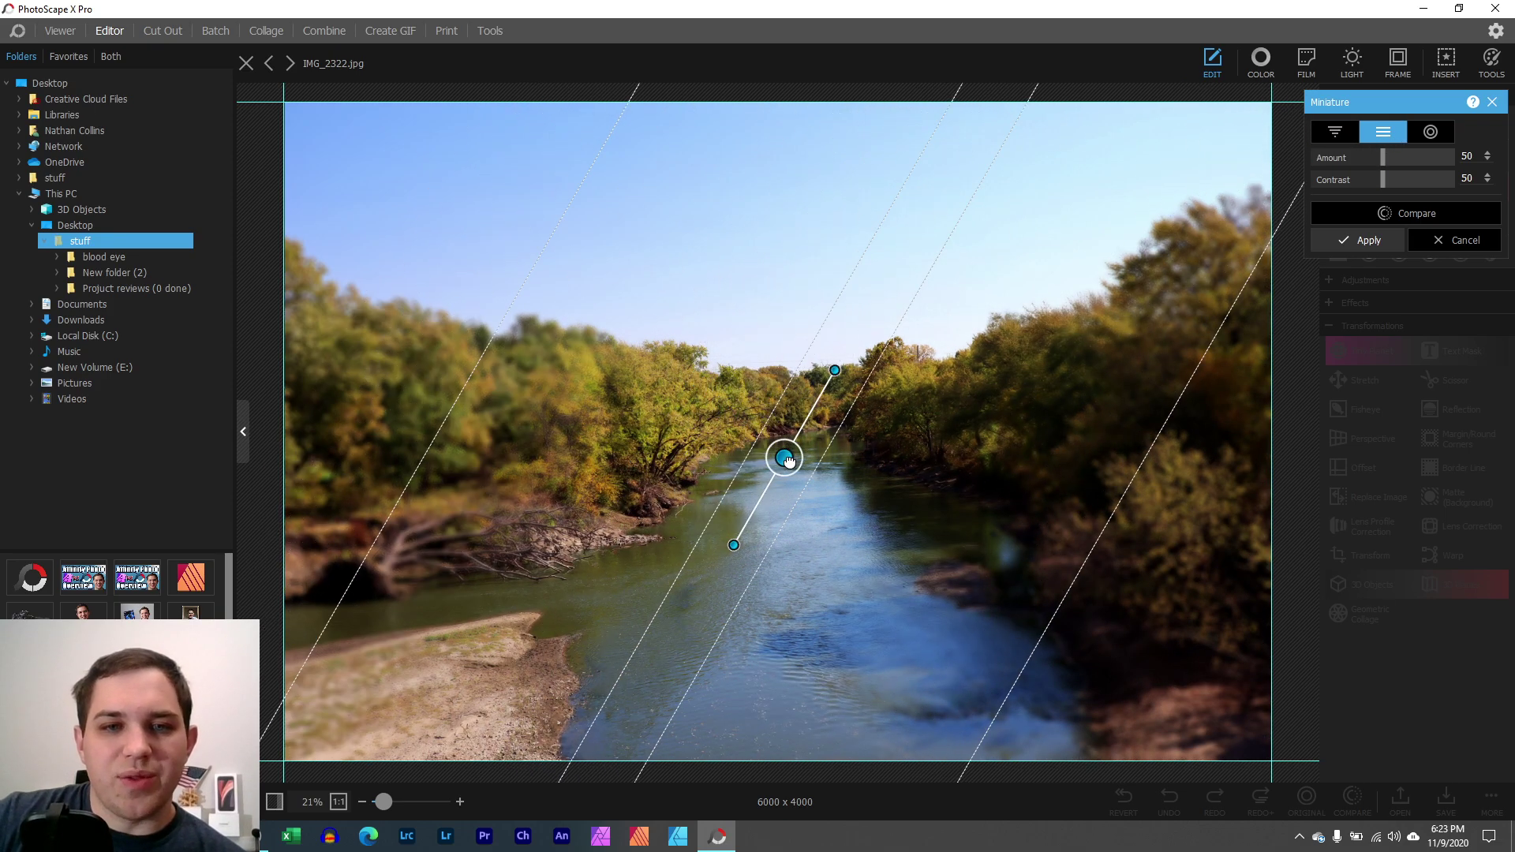
{"action": "left_click_drag", "start_coordinate": [835, 368], "coordinate": [906, 412]}
{"action": "left_click_drag", "start_coordinate": [783, 458], "coordinate": [628, 505]}
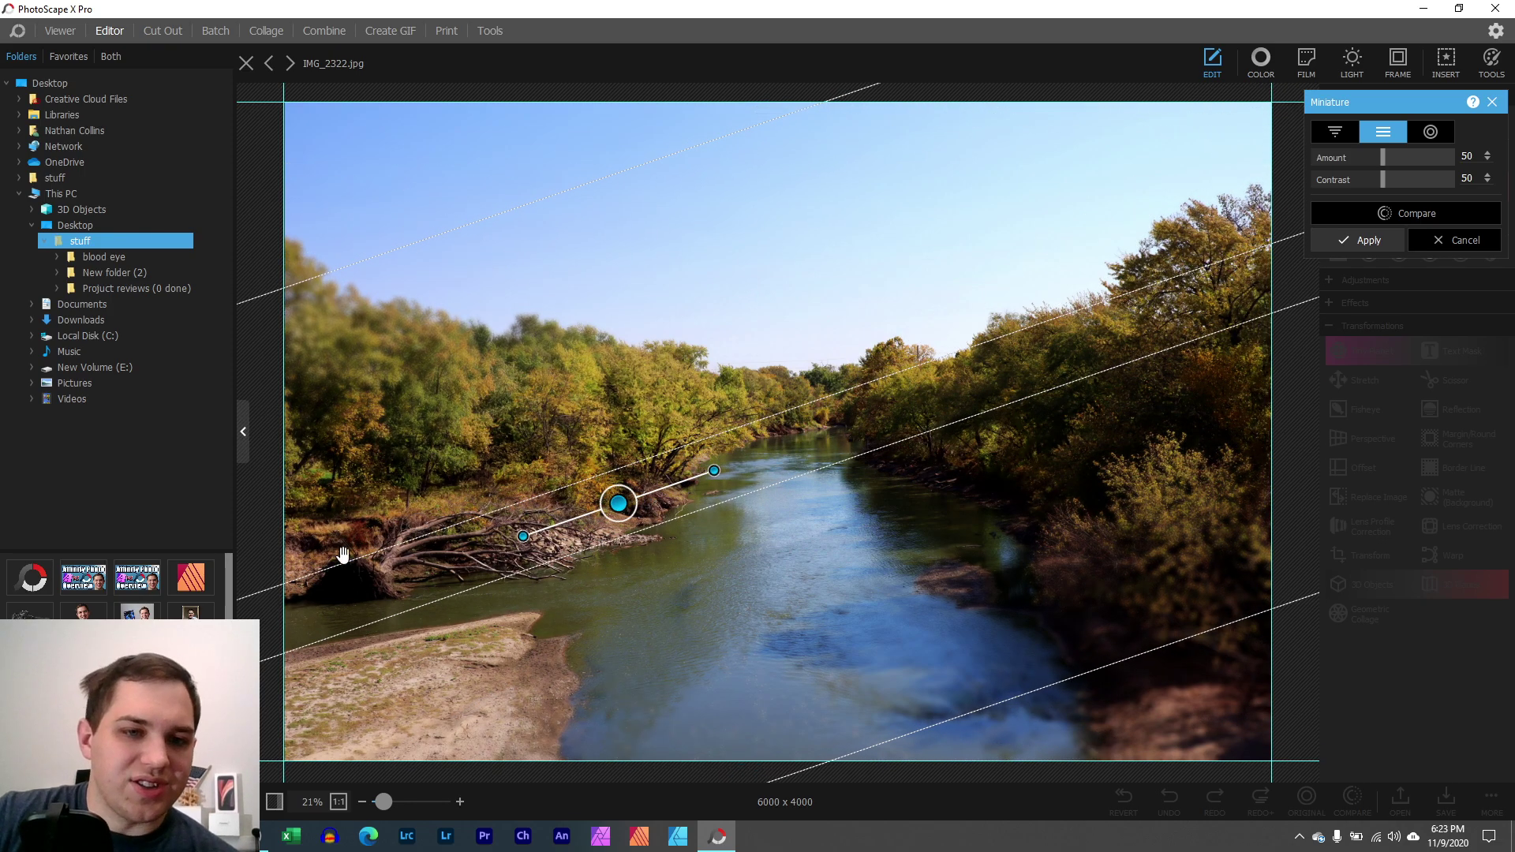
Try the circular Miniature focus on the river's far bend, and open the portrait photo IMG_2094.jpg.
{"action": "left_click", "coordinate": [1419, 132]}
{"action": "left_click_drag", "start_coordinate": [628, 505], "coordinate": [815, 456]}
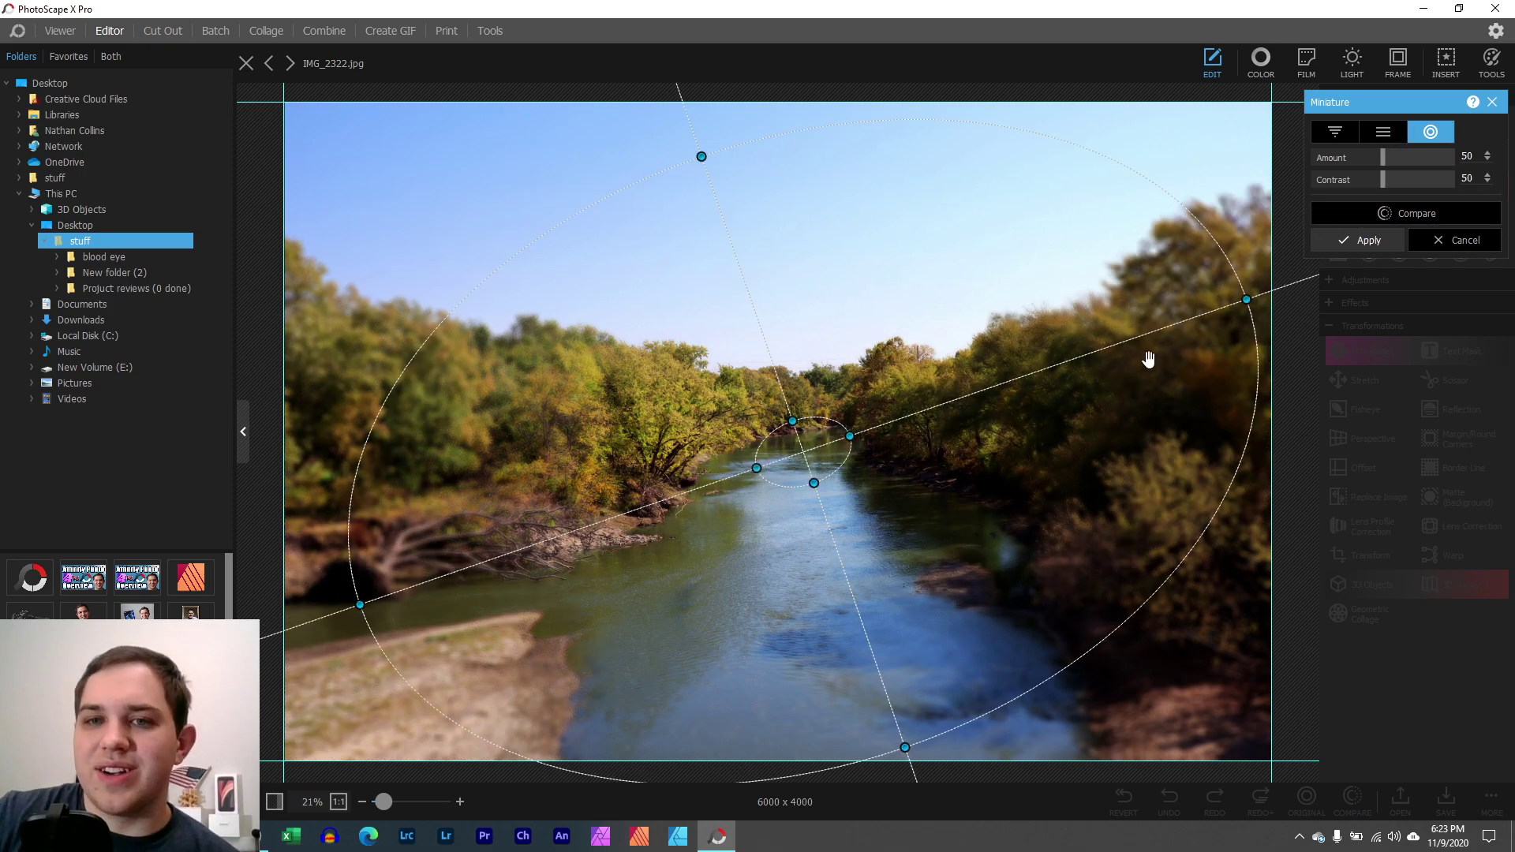
{"action": "left_click_drag", "start_coordinate": [138, 611], "coordinate": [646, 413]}
Try the circular Miniature effect with its focus centred on the LED strip box, apply it, and undo it.
{"action": "left_click", "coordinate": [1348, 186]}
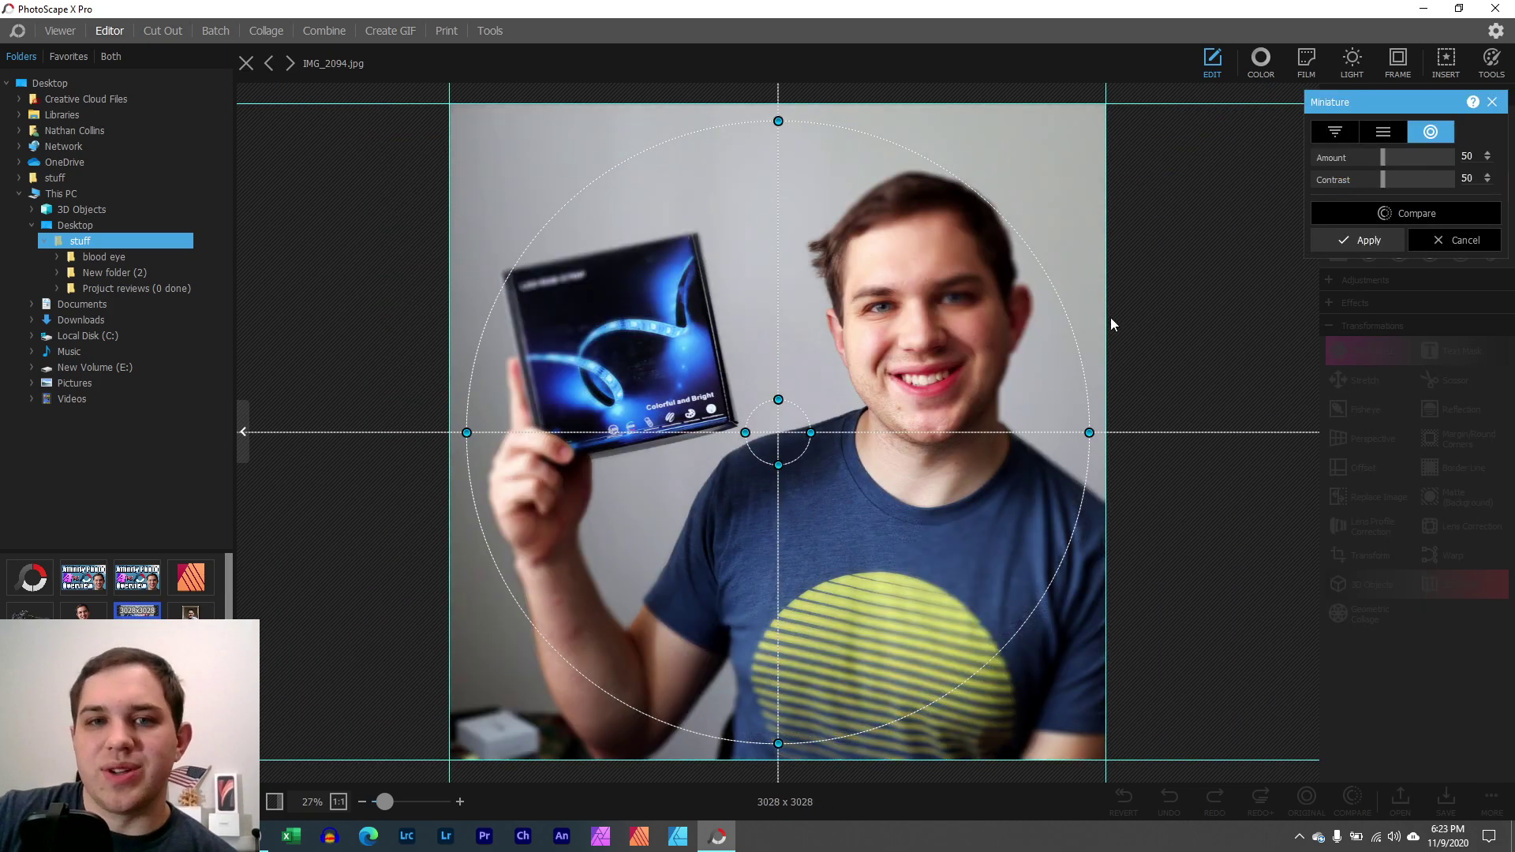
{"action": "left_click_drag", "start_coordinate": [799, 430], "coordinate": [599, 345]}
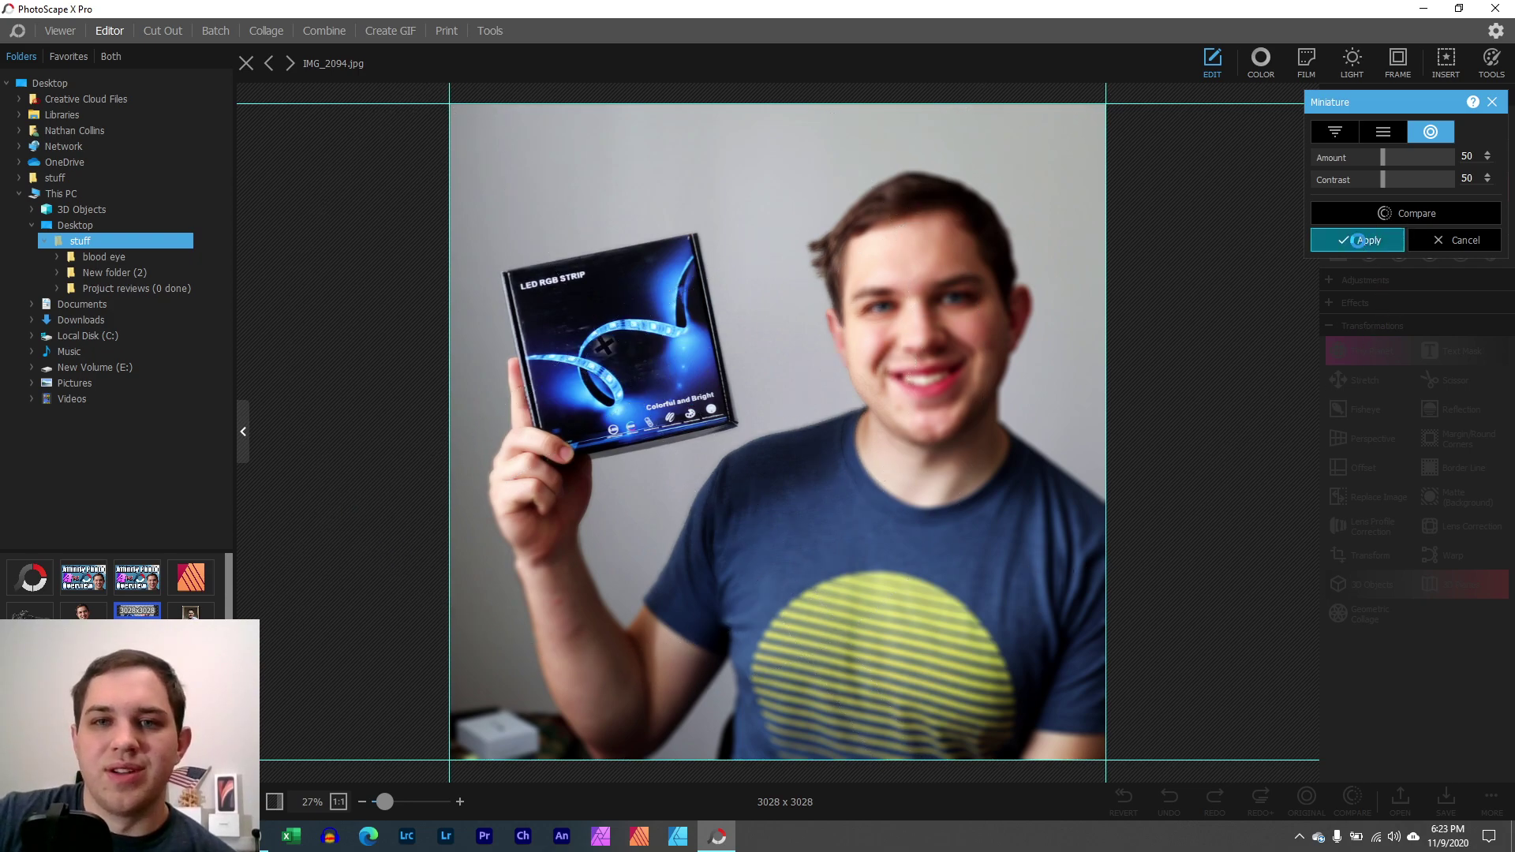
{"action": "left_click", "coordinate": [1364, 240]}
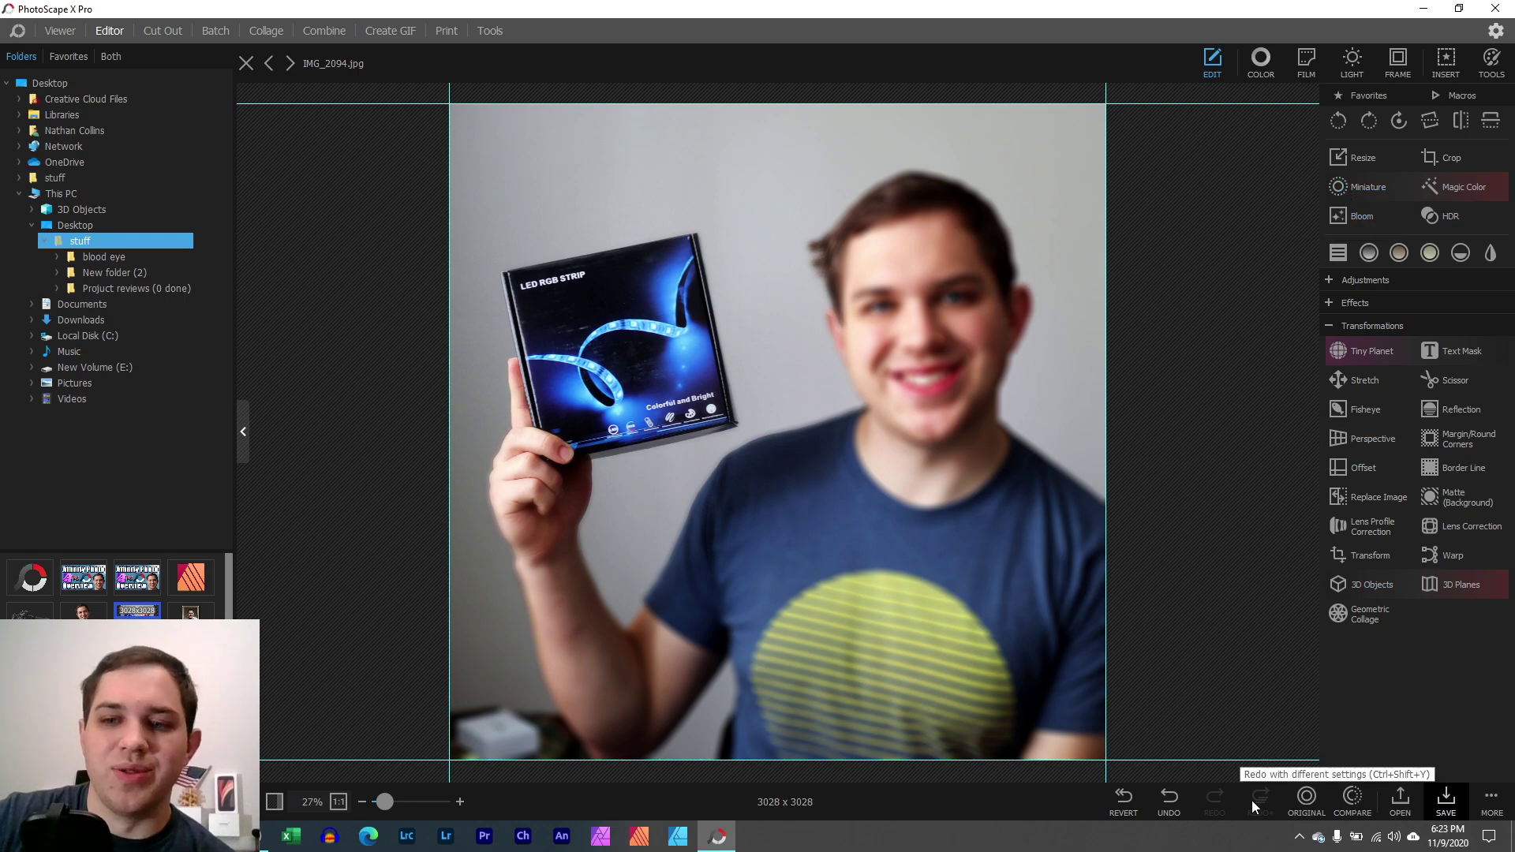
{"action": "left_click", "coordinate": [1168, 798]}
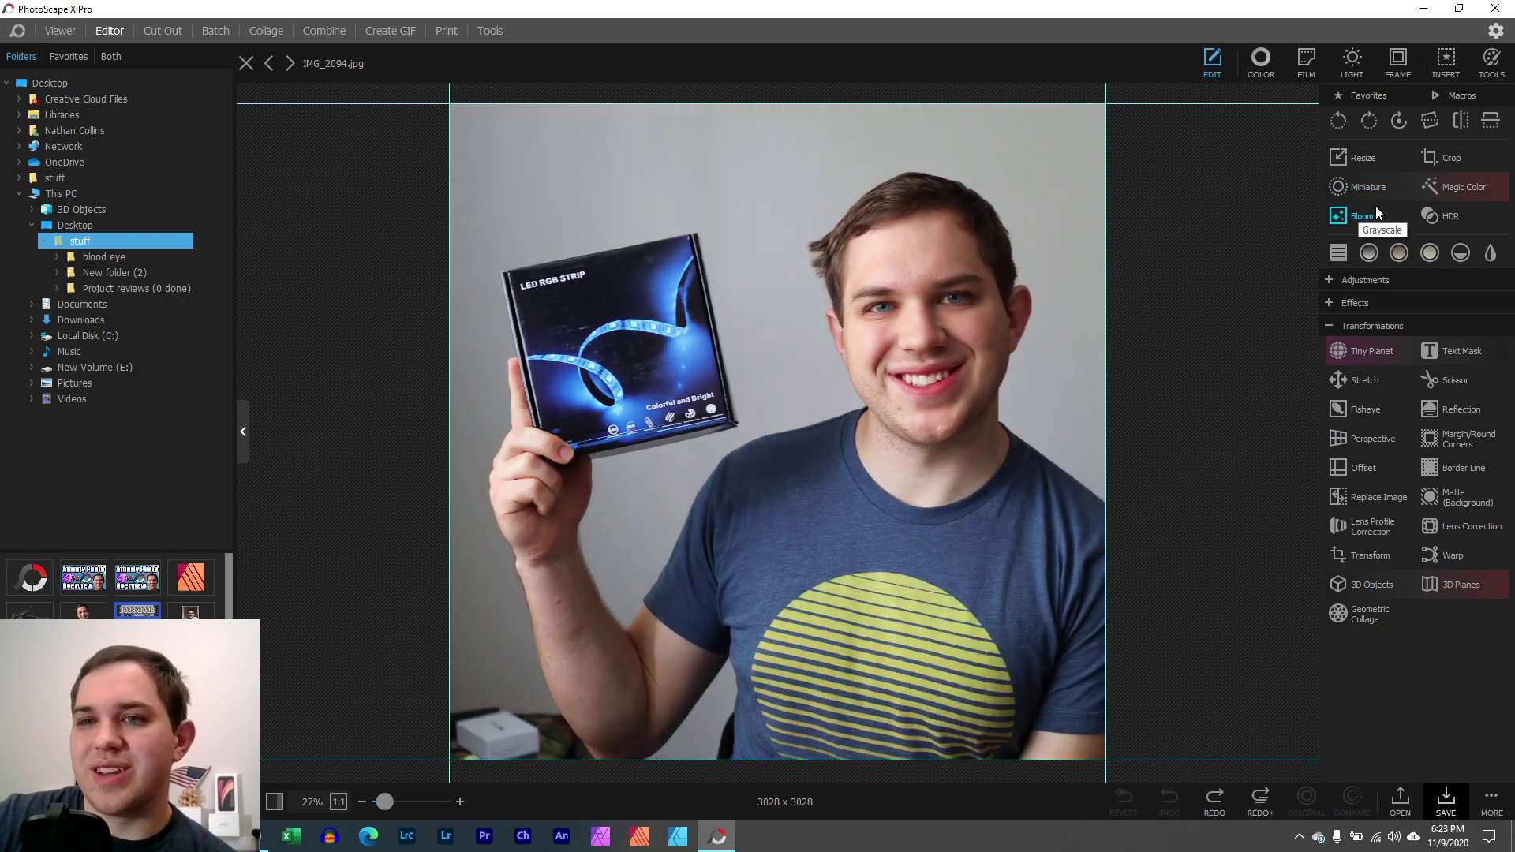
Preview Magic Color on the portrait with skin tones protected, compare it with the original, and cancel the effect.
{"action": "left_click", "coordinate": [1457, 196]}
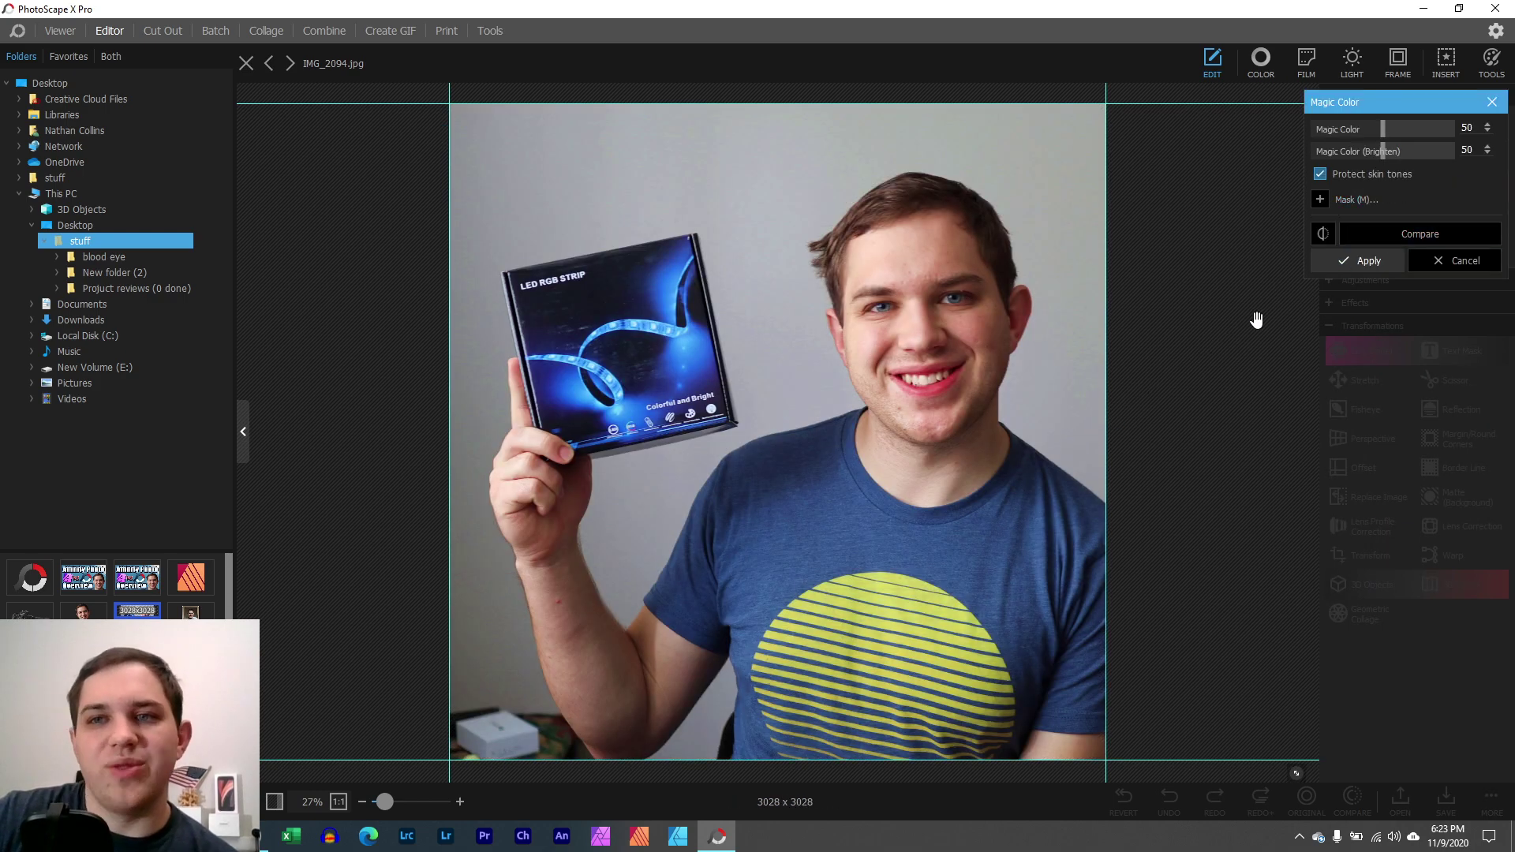
{"action": "left_click", "coordinate": [1356, 234]}
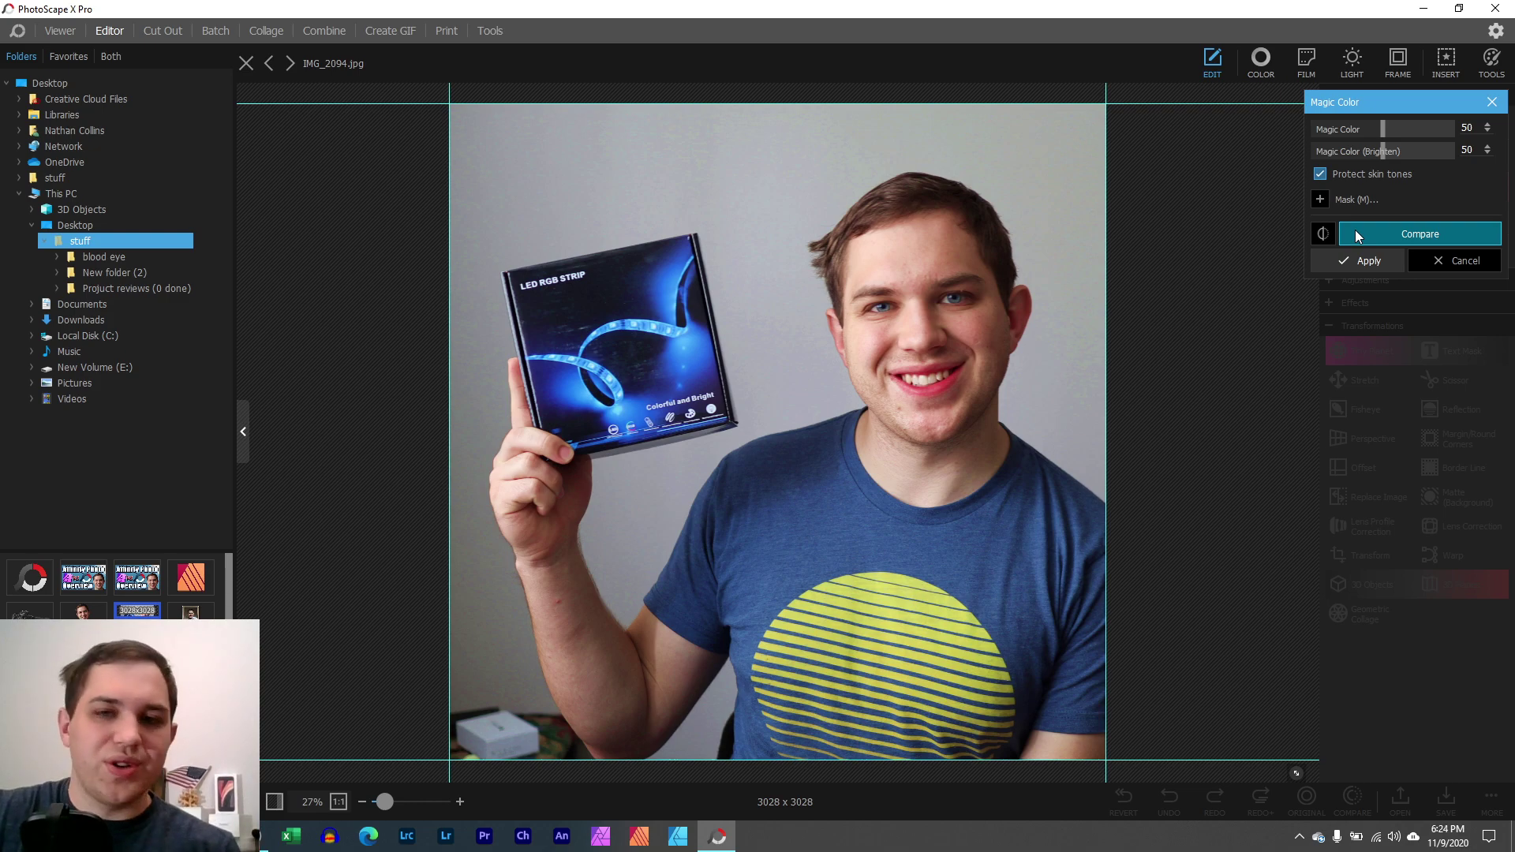
{"action": "left_click", "coordinate": [1356, 227]}
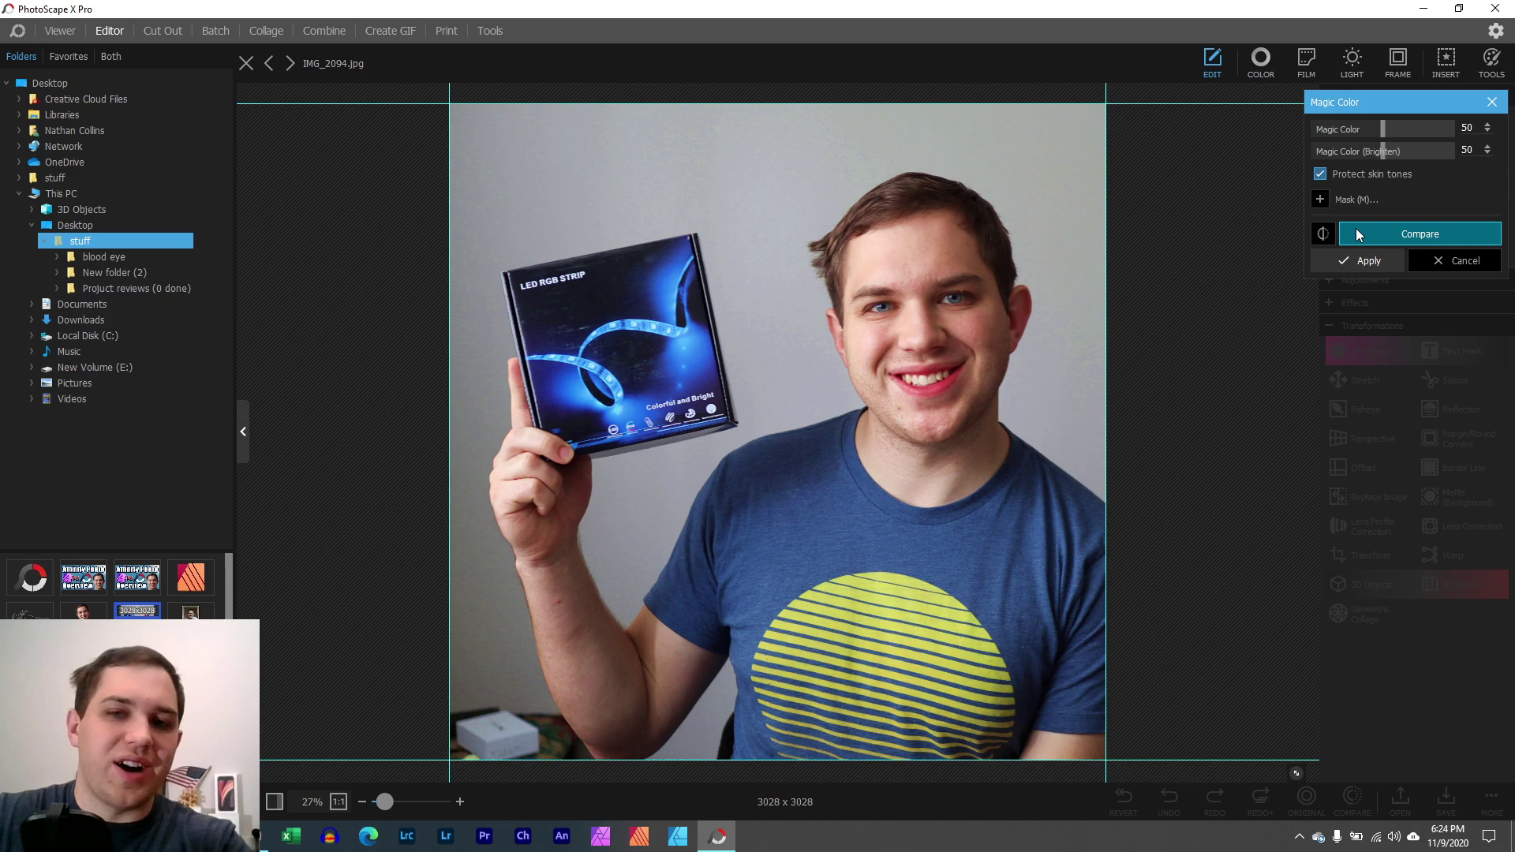
{"action": "left_click", "coordinate": [1427, 264]}
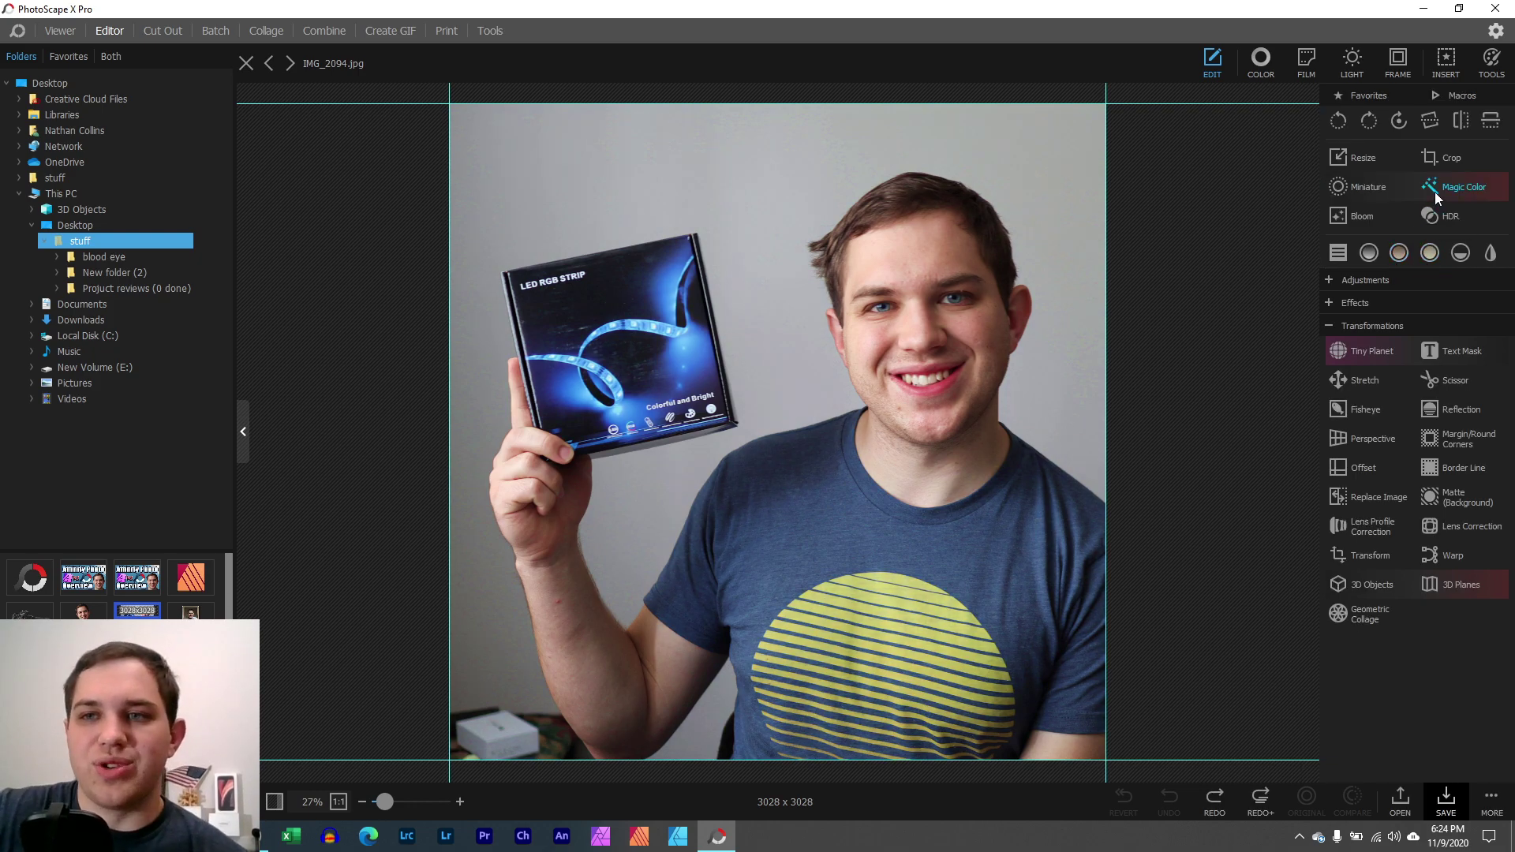
{"action": "left_click", "coordinate": [1457, 188]}
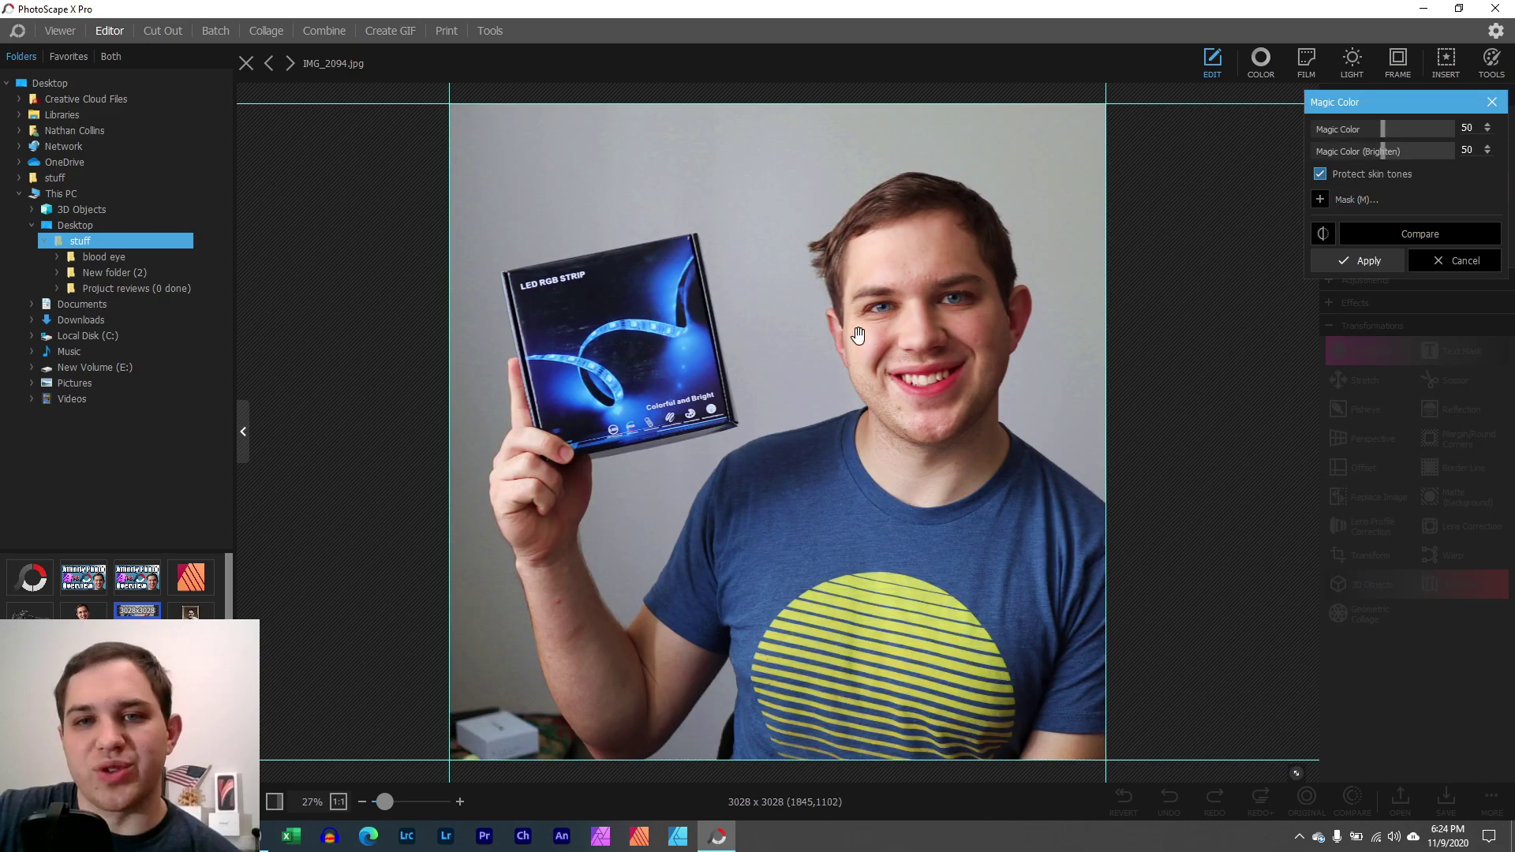
{"action": "left_click", "coordinate": [1447, 252]}
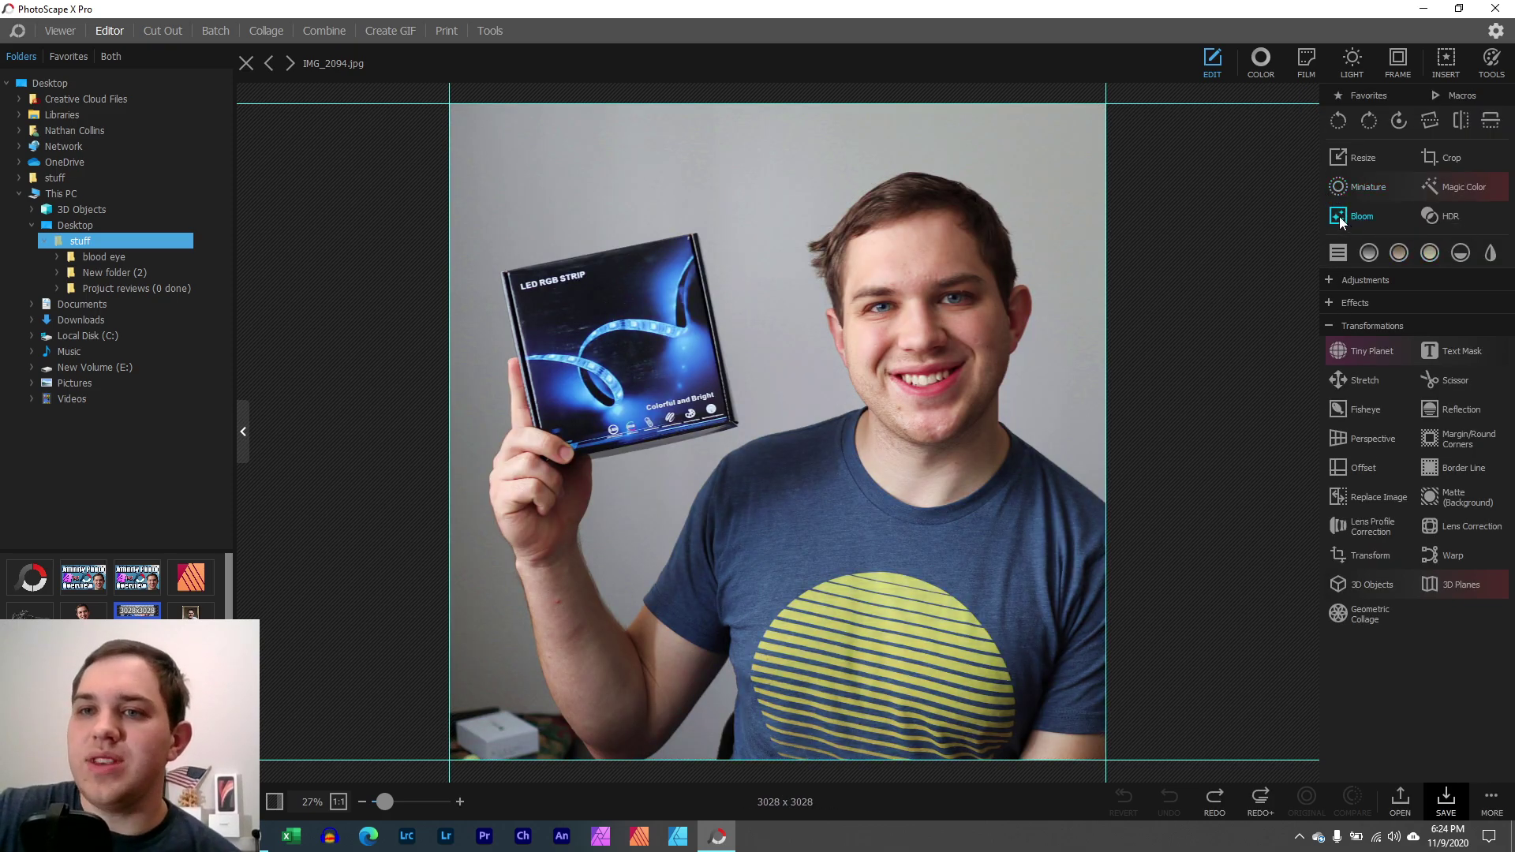
Try the Bloom effect on the portrait with Level 41, Blur 20 and Contrast 65.
{"action": "left_click", "coordinate": [1339, 217]}
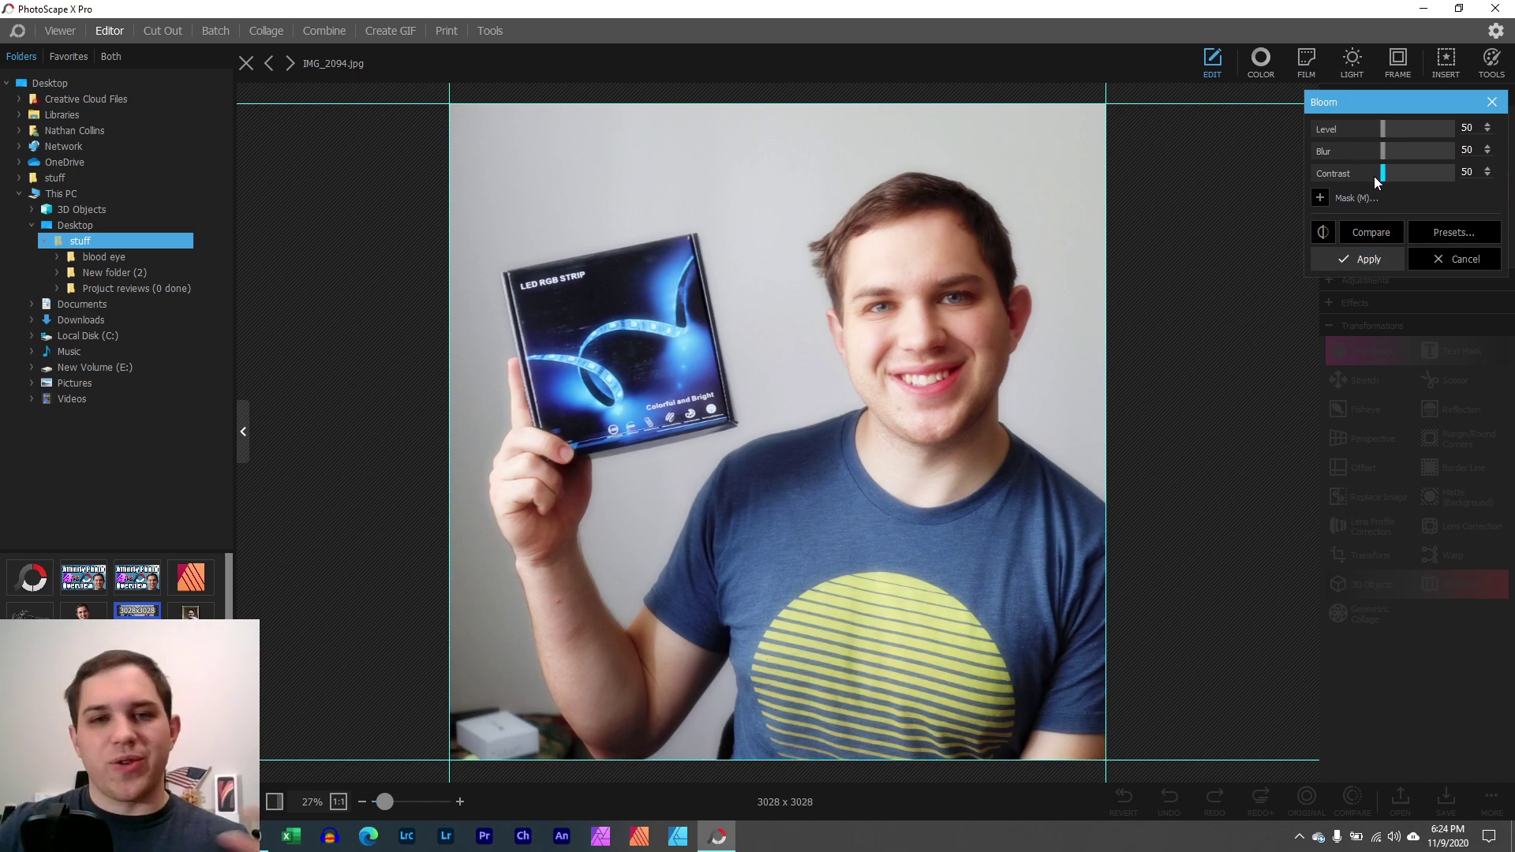
{"action": "left_click", "coordinate": [1437, 130]}
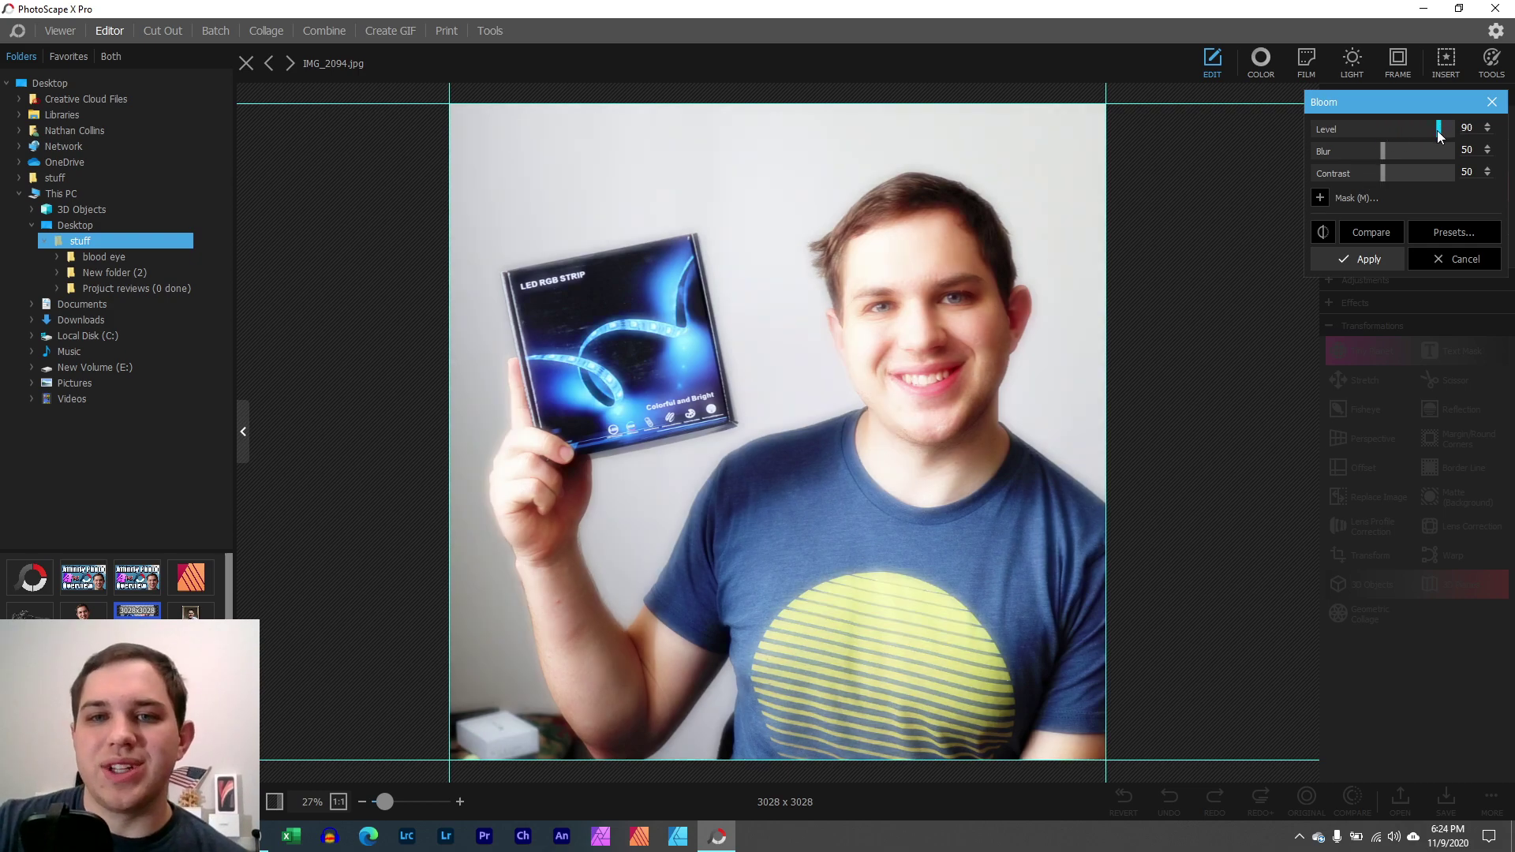
{"action": "left_click_drag", "start_coordinate": [1361, 130], "coordinate": [1352, 130]}
{"action": "left_click", "coordinate": [1451, 153]}
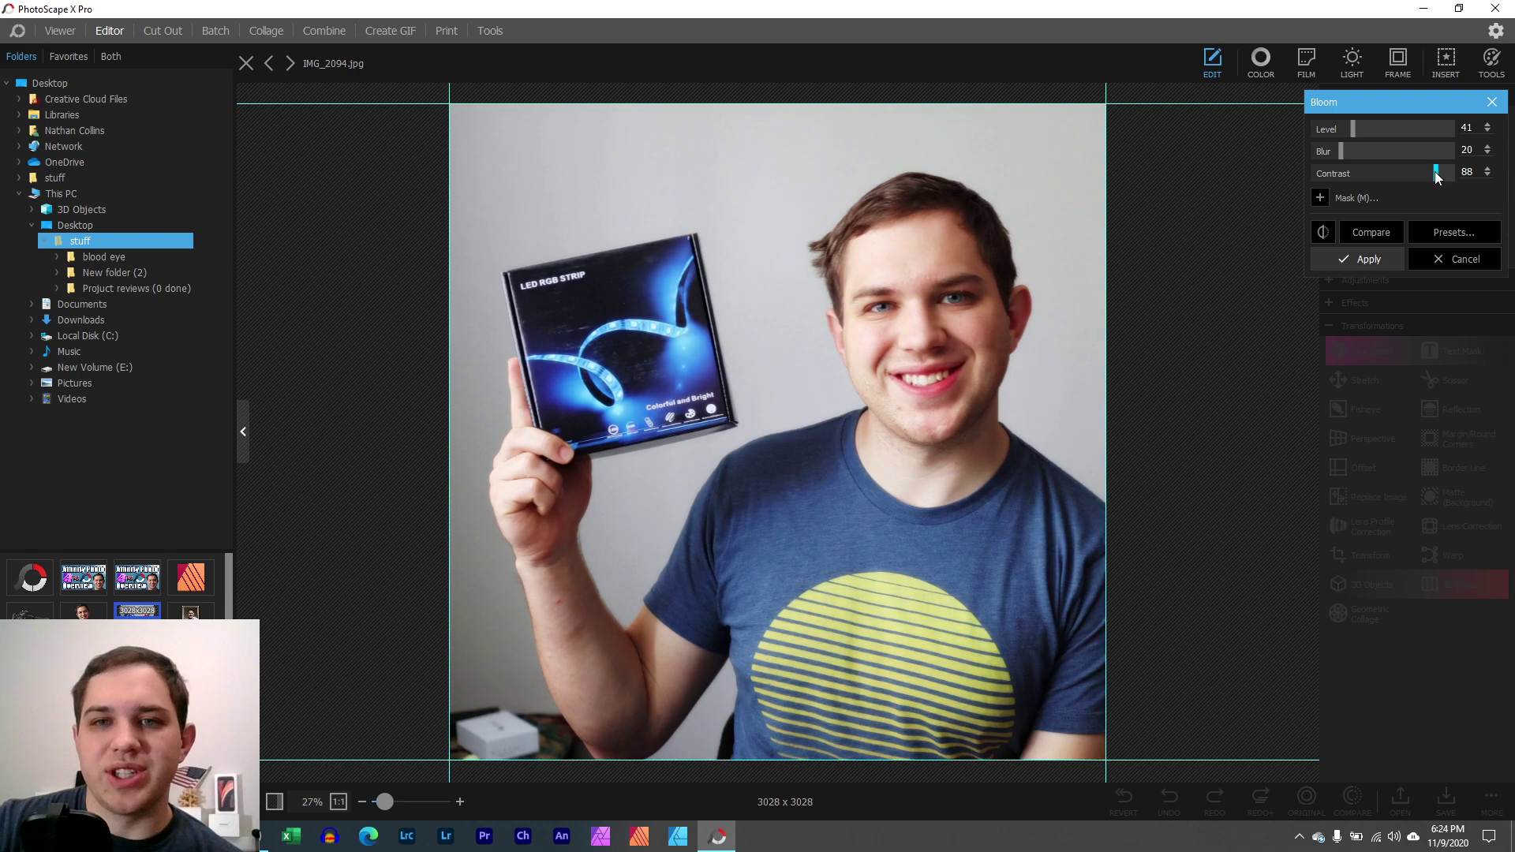
{"action": "left_click_drag", "start_coordinate": [1437, 172], "coordinate": [1405, 172]}
Add a brush mask to the Bloom effect, paint it over the man's face, and cancel the effect.
{"action": "left_click", "coordinate": [1318, 200]}
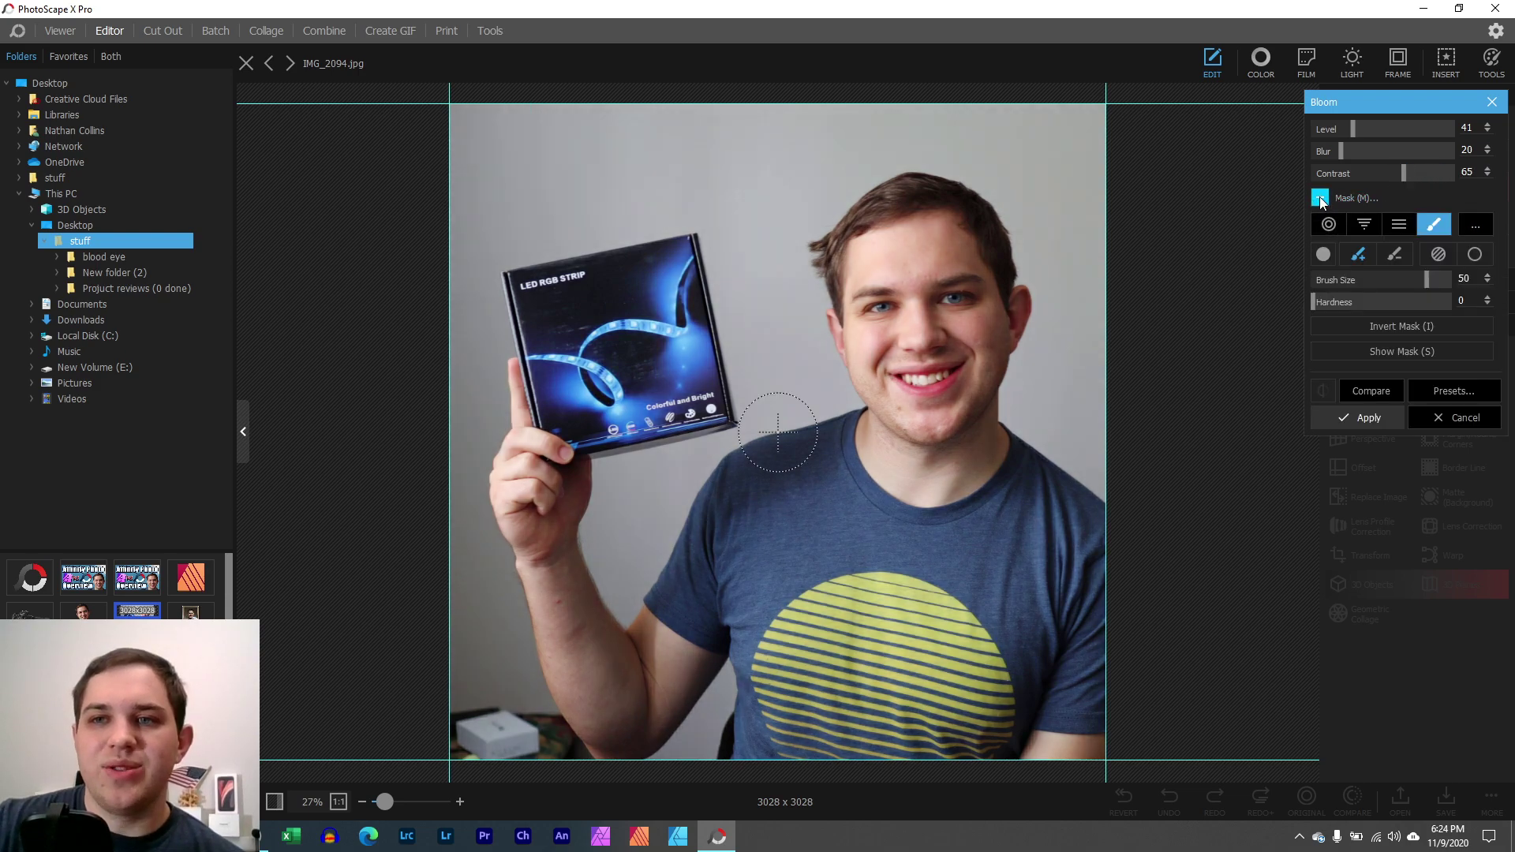
{"action": "mouse_move", "coordinate": [900, 282]}
{"action": "left_mouse_down"}
{"action": "mouse_move", "coordinate": [920, 211]}
{"action": "mouse_move", "coordinate": [939, 370]}
{"action": "mouse_move", "coordinate": [963, 285]}
{"action": "mouse_move", "coordinate": [906, 287]}
{"action": "mouse_move", "coordinate": [899, 396]}
{"action": "mouse_move", "coordinate": [941, 453]}
{"action": "mouse_move", "coordinate": [873, 294]}
{"action": "left_mouse_up"}
{"action": "left_click_drag", "start_coordinate": [958, 374], "coordinate": [986, 394]}
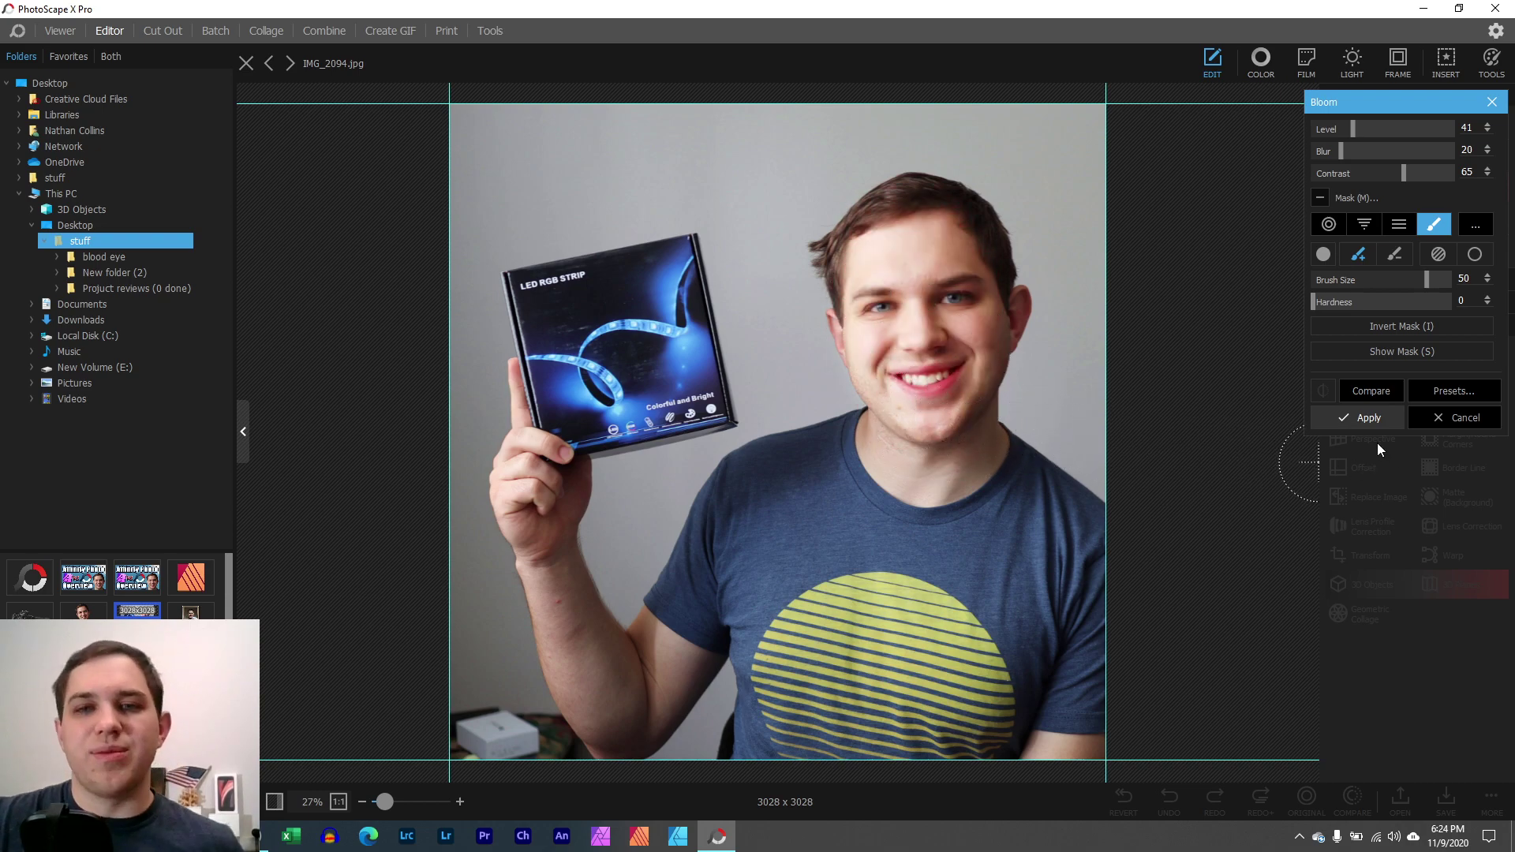
{"action": "left_click", "coordinate": [1450, 419]}
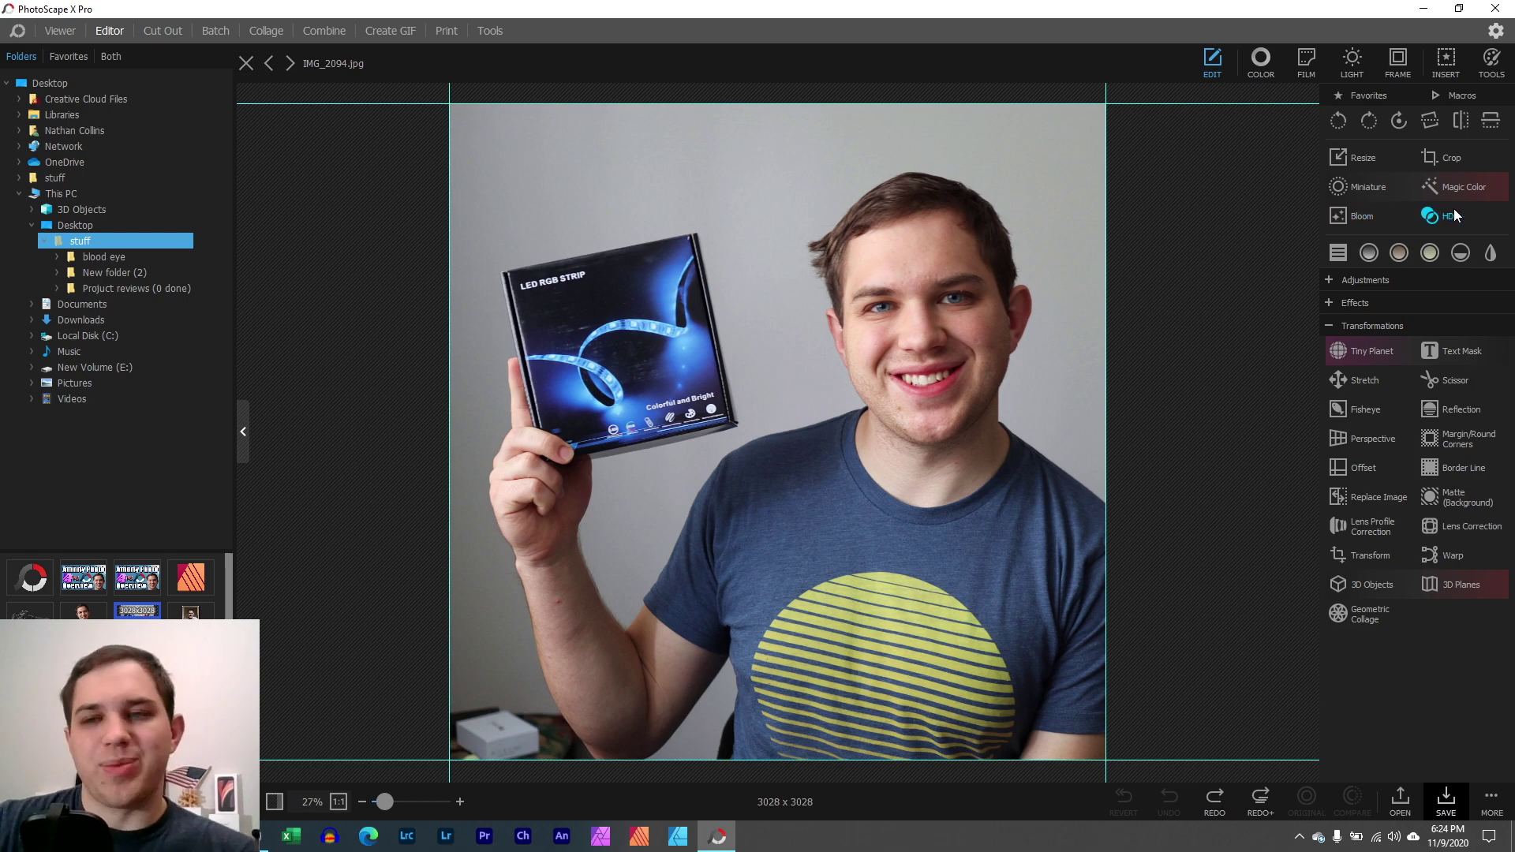
Preview the HDR effect on the portrait with its default settings and cancel it.
{"action": "left_click", "coordinate": [1427, 221]}
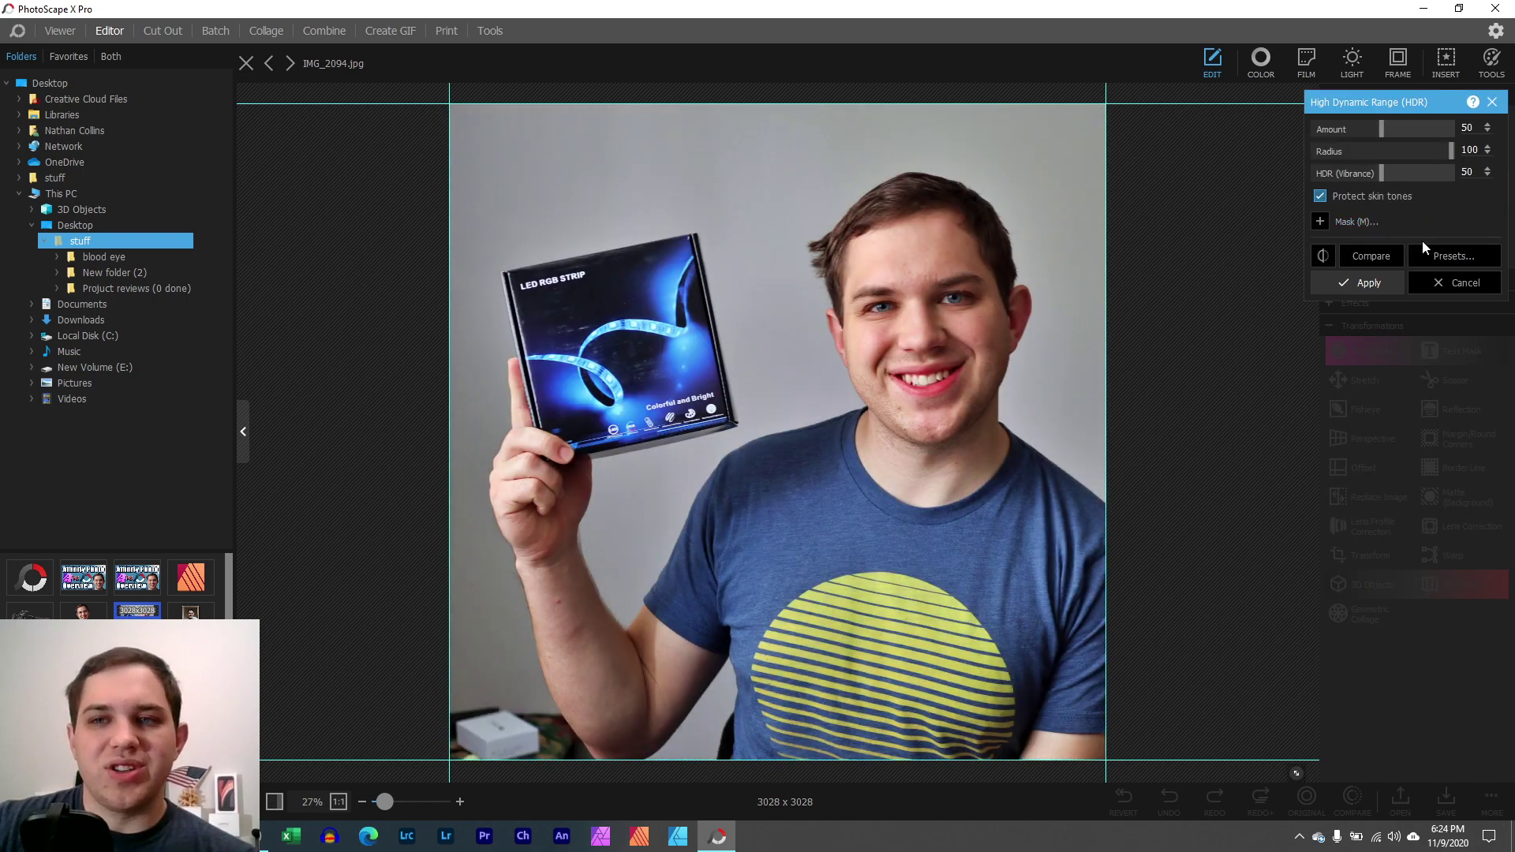
{"action": "left_click", "coordinate": [1453, 282]}
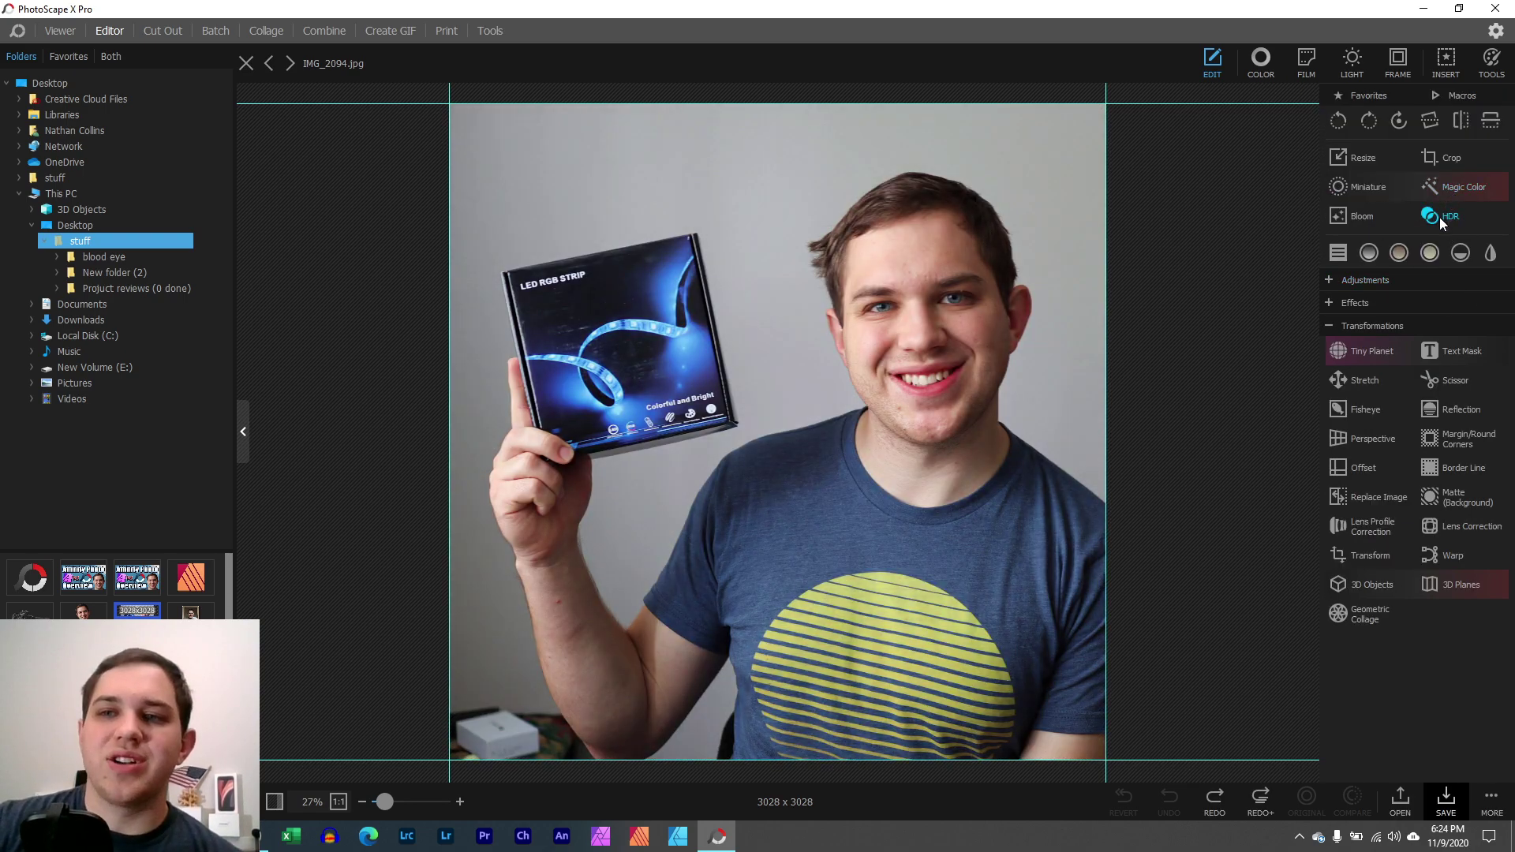
{"action": "left_click", "coordinate": [1439, 217]}
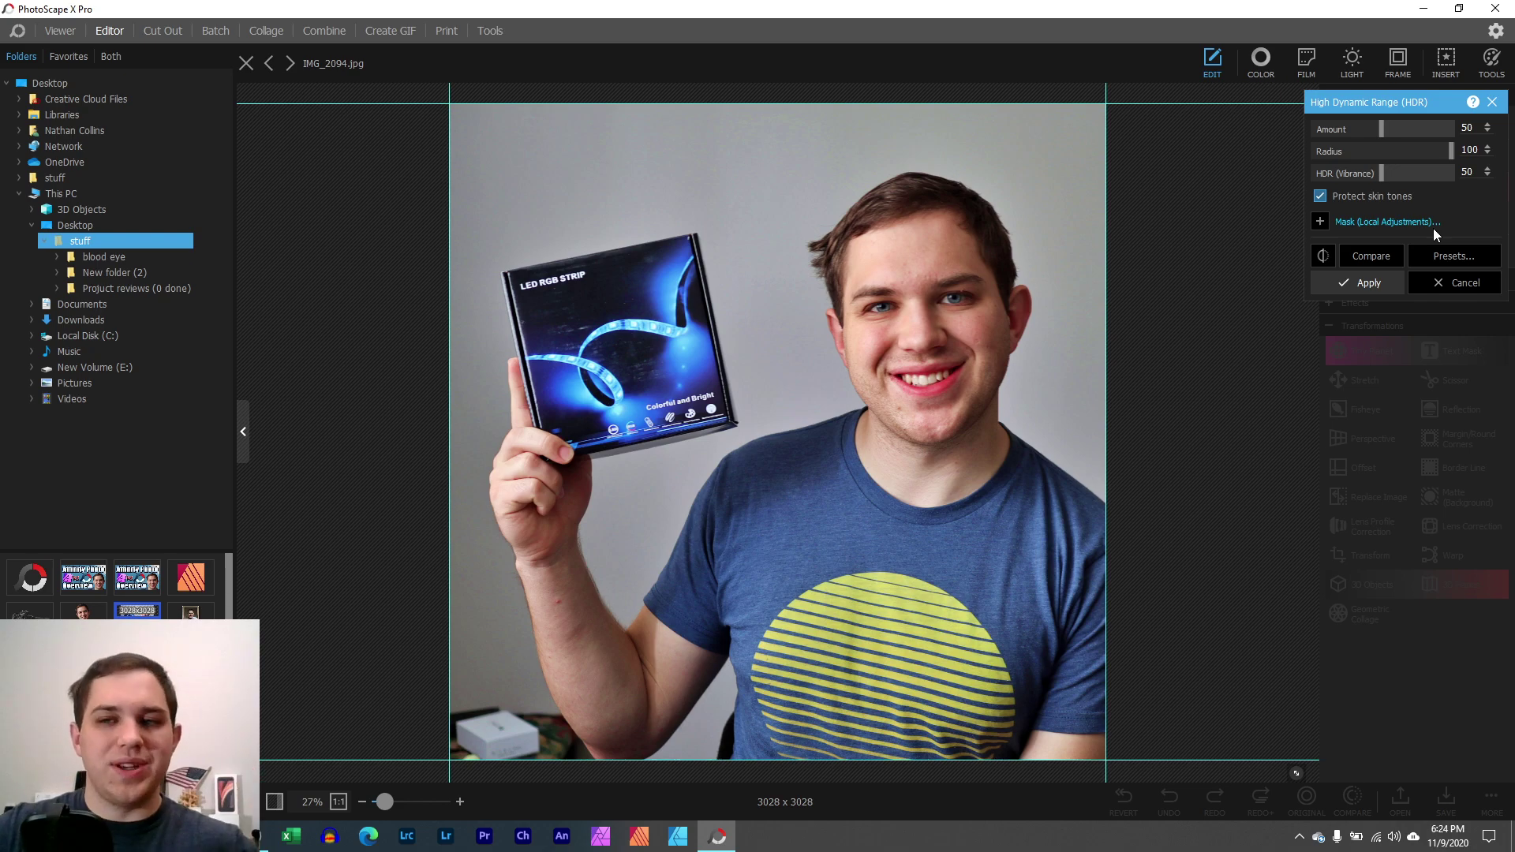
{"action": "left_click", "coordinate": [1463, 285]}
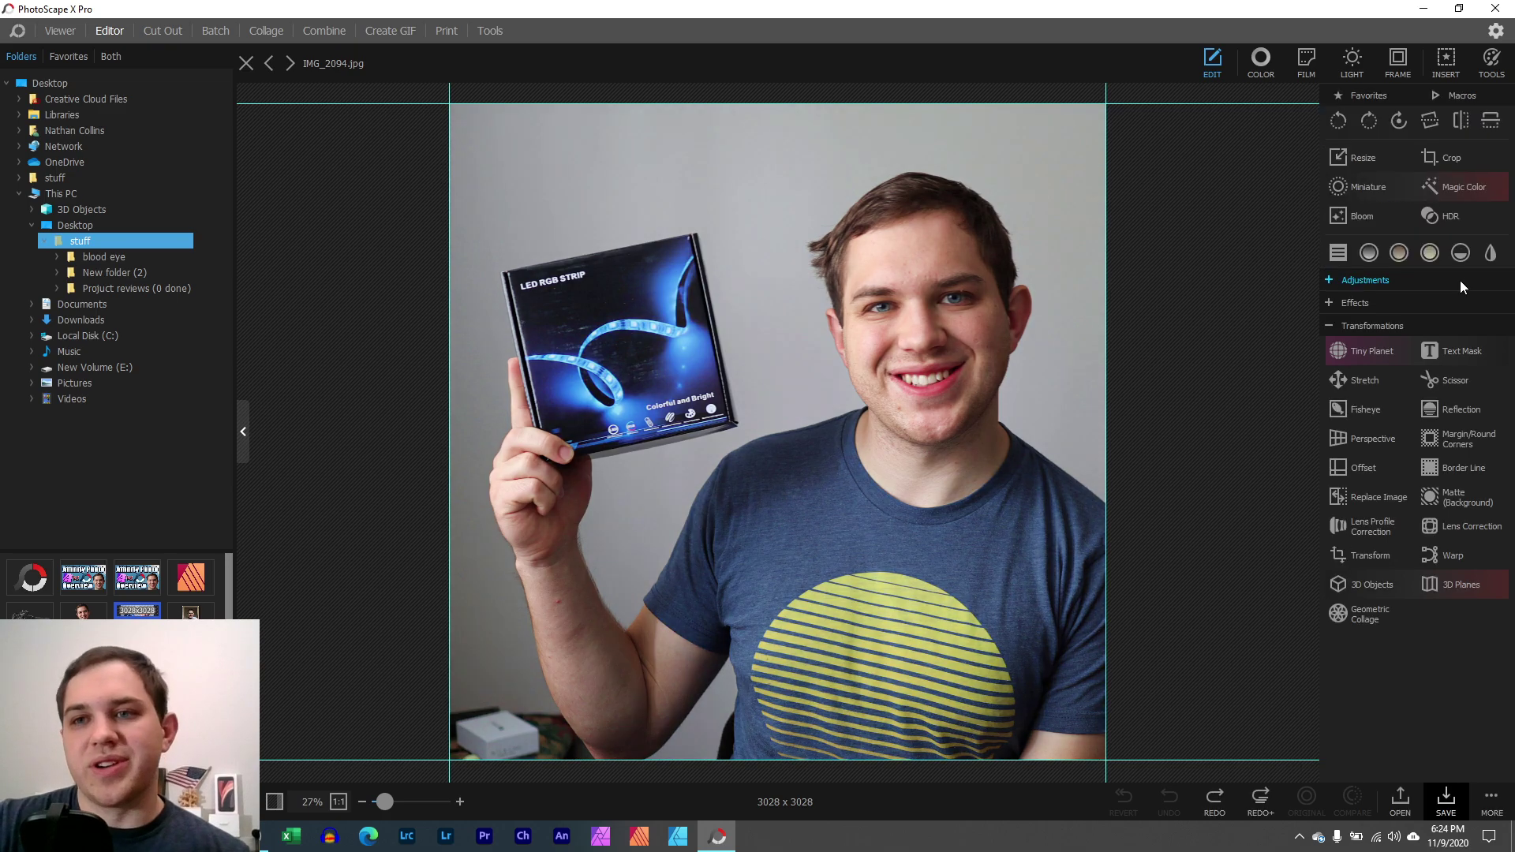
Try the HDR effect with Amount 80, Radius 42 and Vibrance 8.
{"action": "left_click", "coordinate": [1442, 213]}
{"action": "left_click_drag", "start_coordinate": [1386, 129], "coordinate": [1424, 129]}
{"action": "left_click", "coordinate": [1380, 151]}
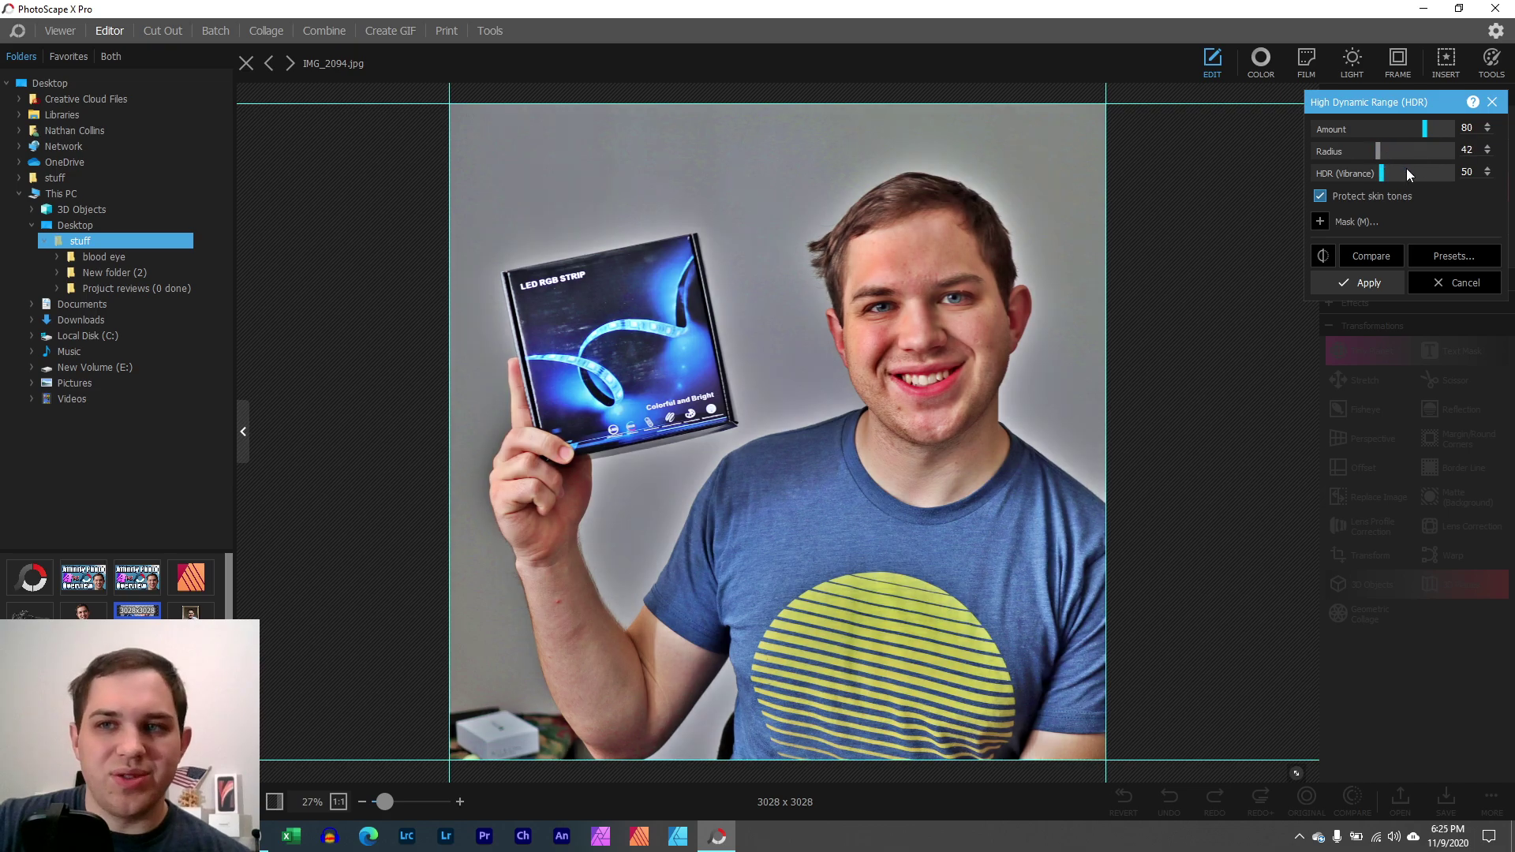
{"action": "left_click_drag", "start_coordinate": [1409, 174], "coordinate": [1323, 174]}
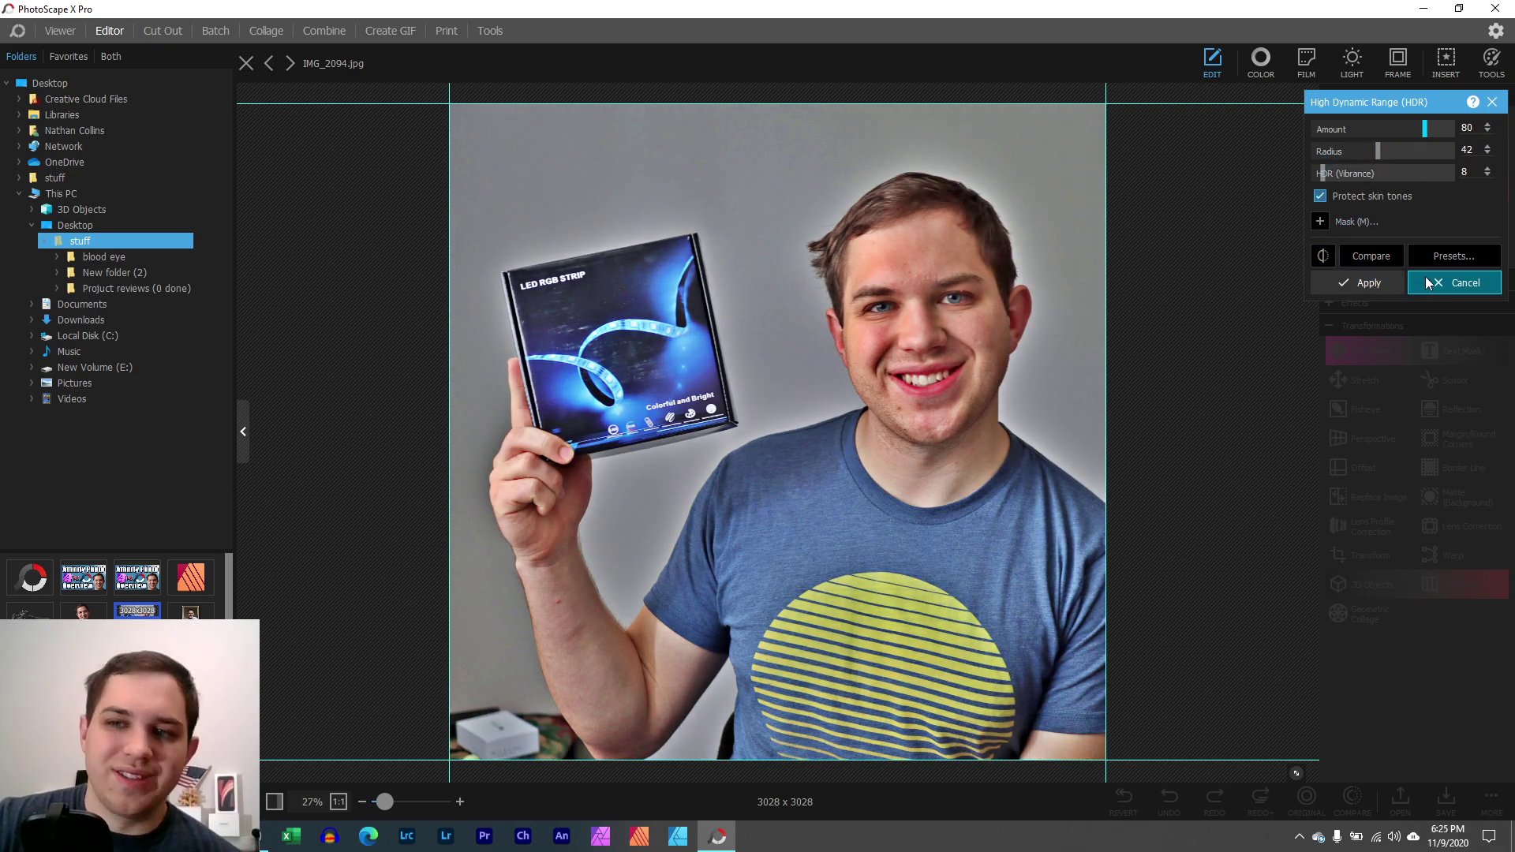
Try the HDR presets 100% (Radius=100) and 100% (Radius=10), and cancel the effect.
{"action": "left_click", "coordinate": [1454, 256]}
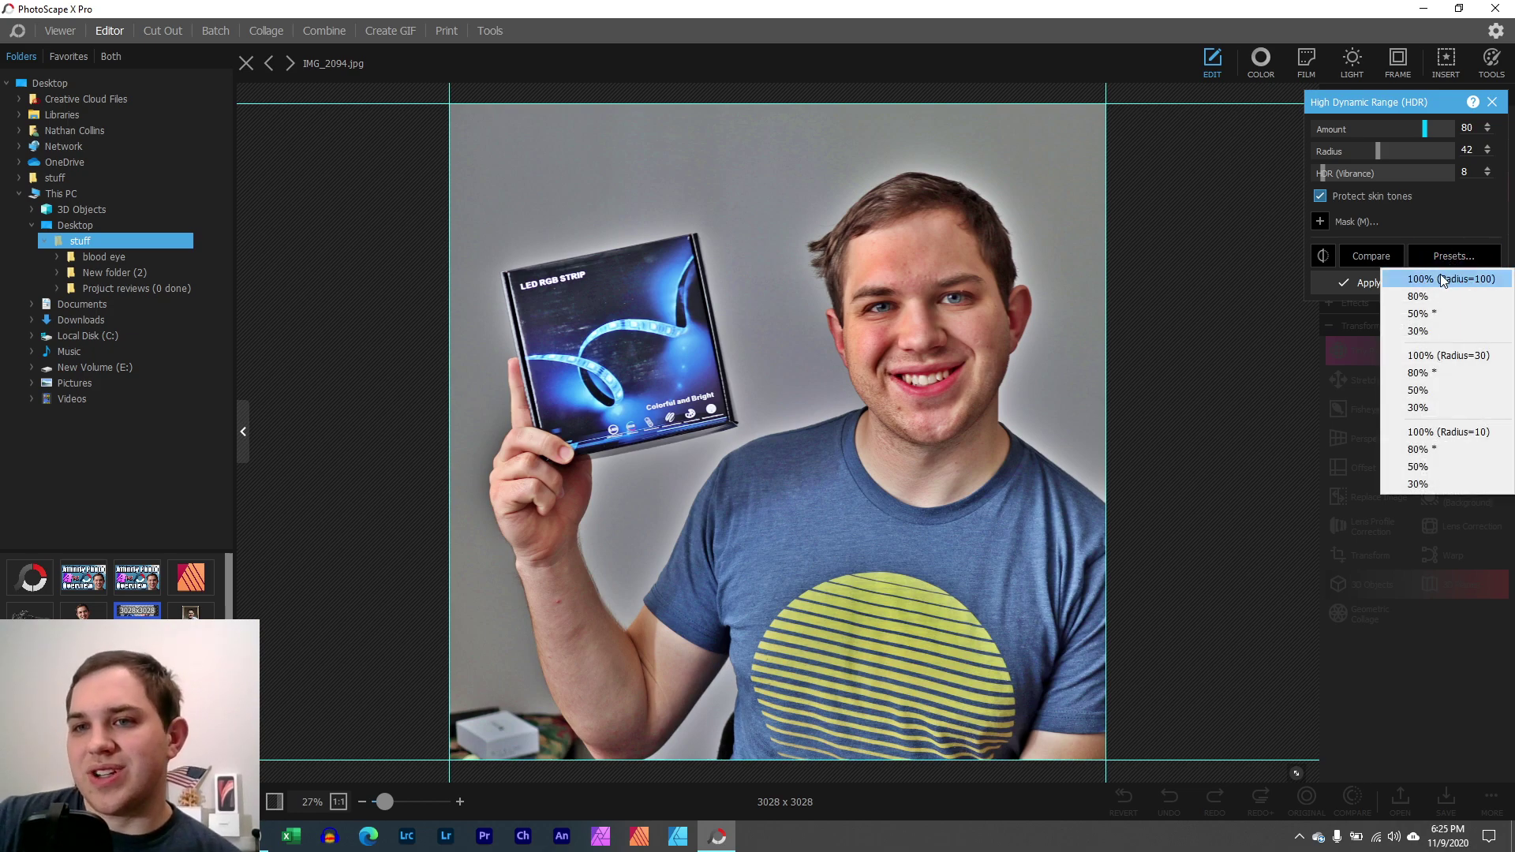
{"action": "left_click", "coordinate": [1435, 279]}
{"action": "left_click", "coordinate": [1450, 255]}
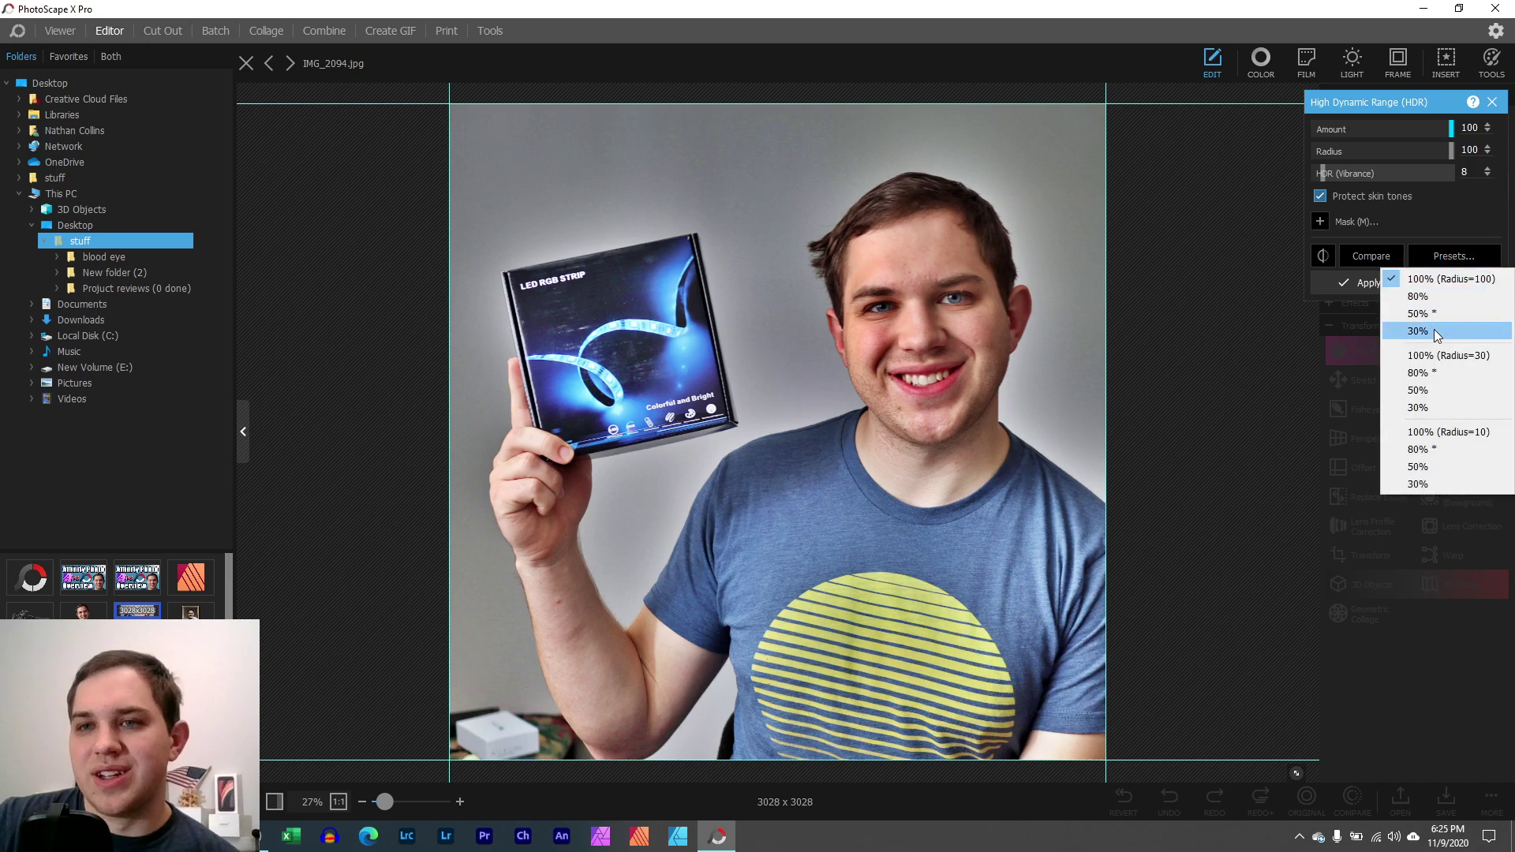
{"action": "left_click", "coordinate": [1453, 256]}
{"action": "left_click", "coordinate": [1425, 428]}
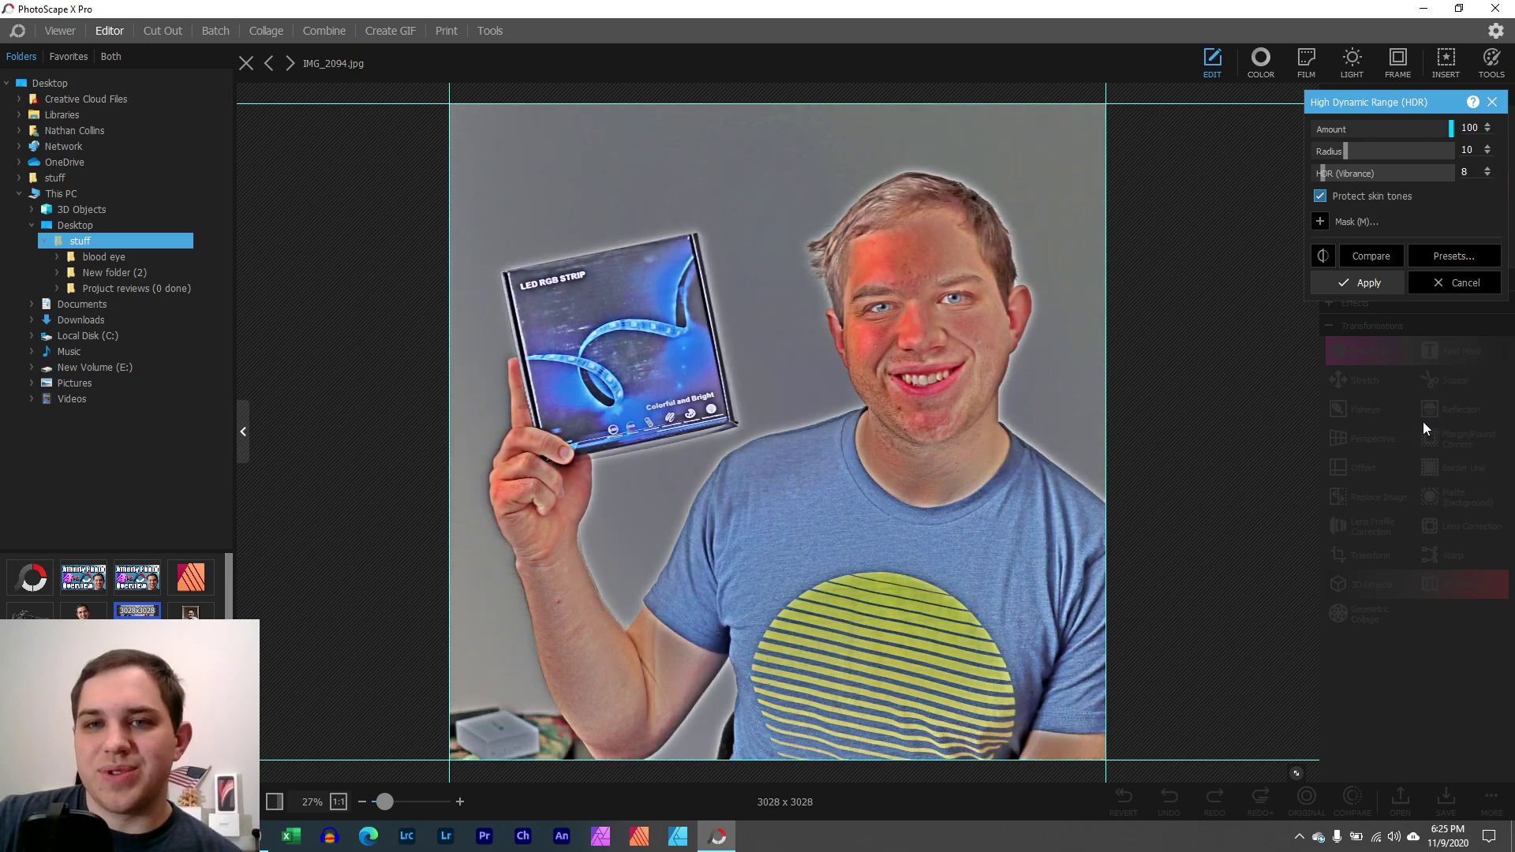
{"action": "left_click", "coordinate": [1423, 284]}
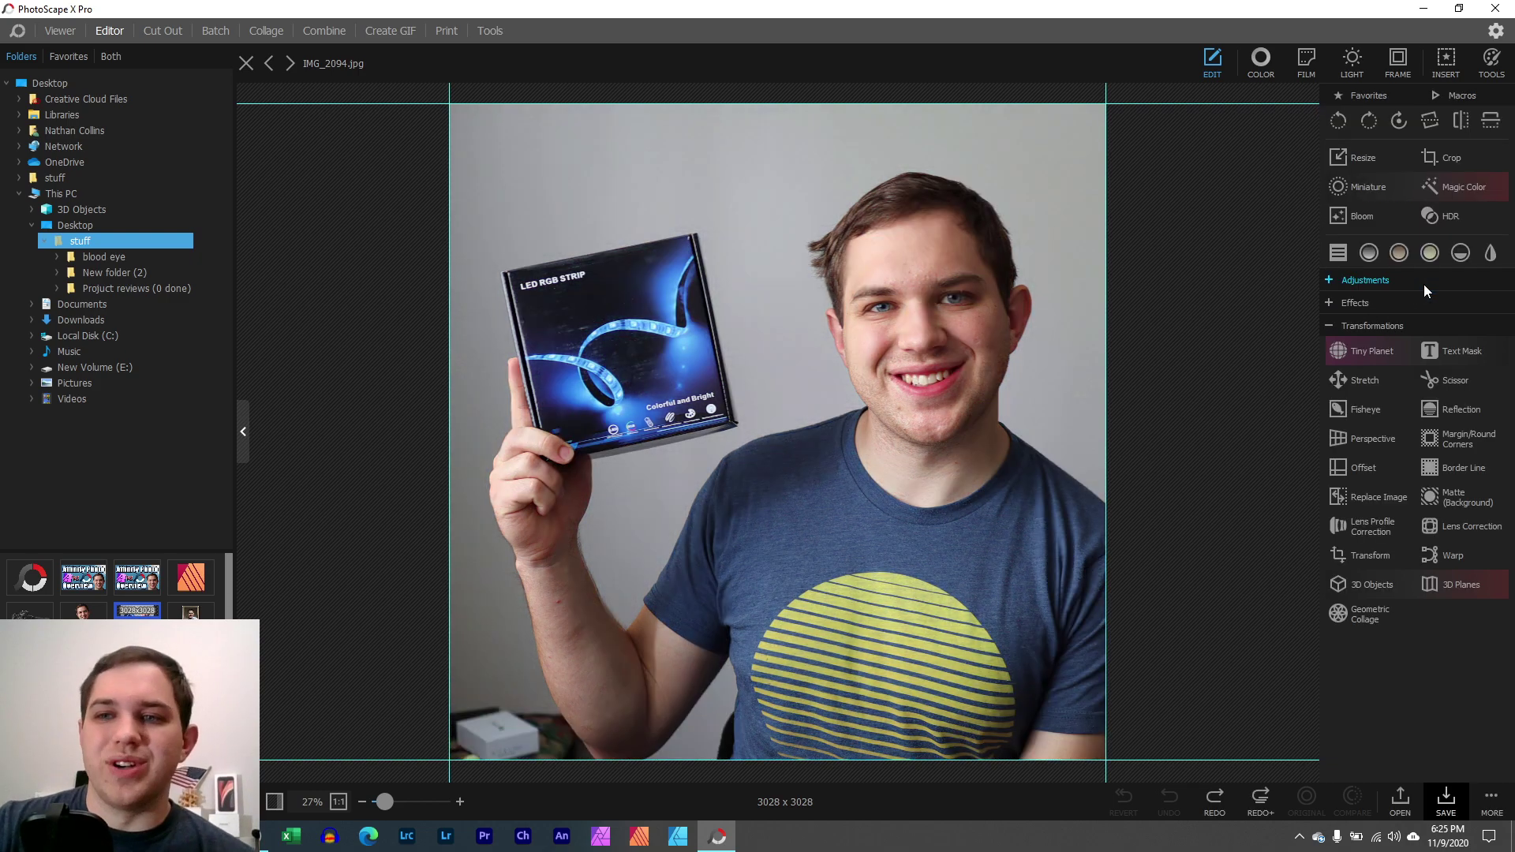
Preview the HDR effect again on the portrait with Amount 50, Radius 100 and Vibrance 50, and cancel it.
{"action": "left_click", "coordinate": [1441, 216]}
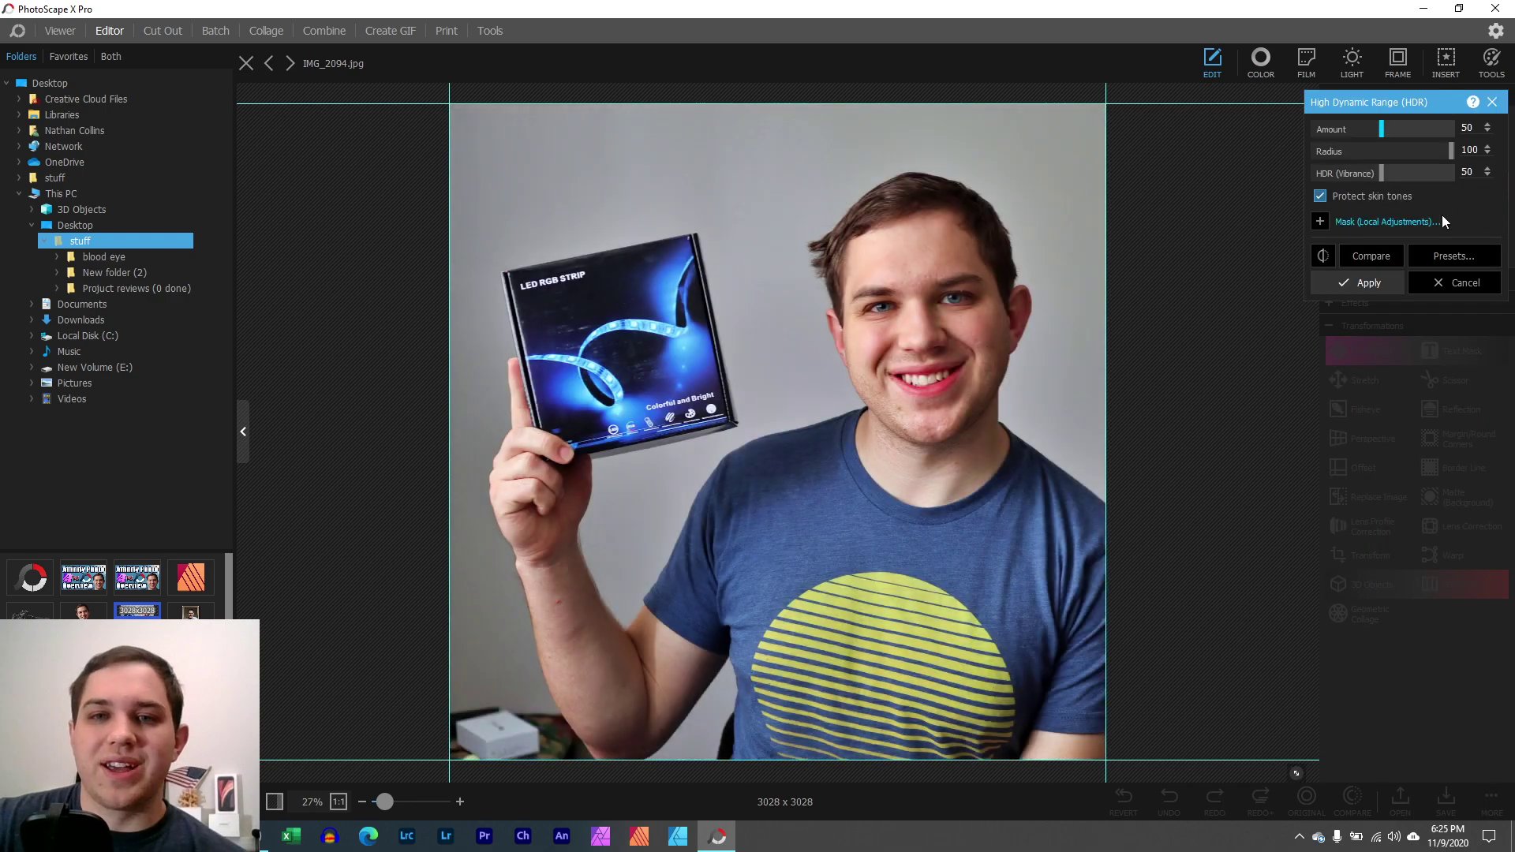
{"action": "left_click", "coordinate": [1448, 284]}
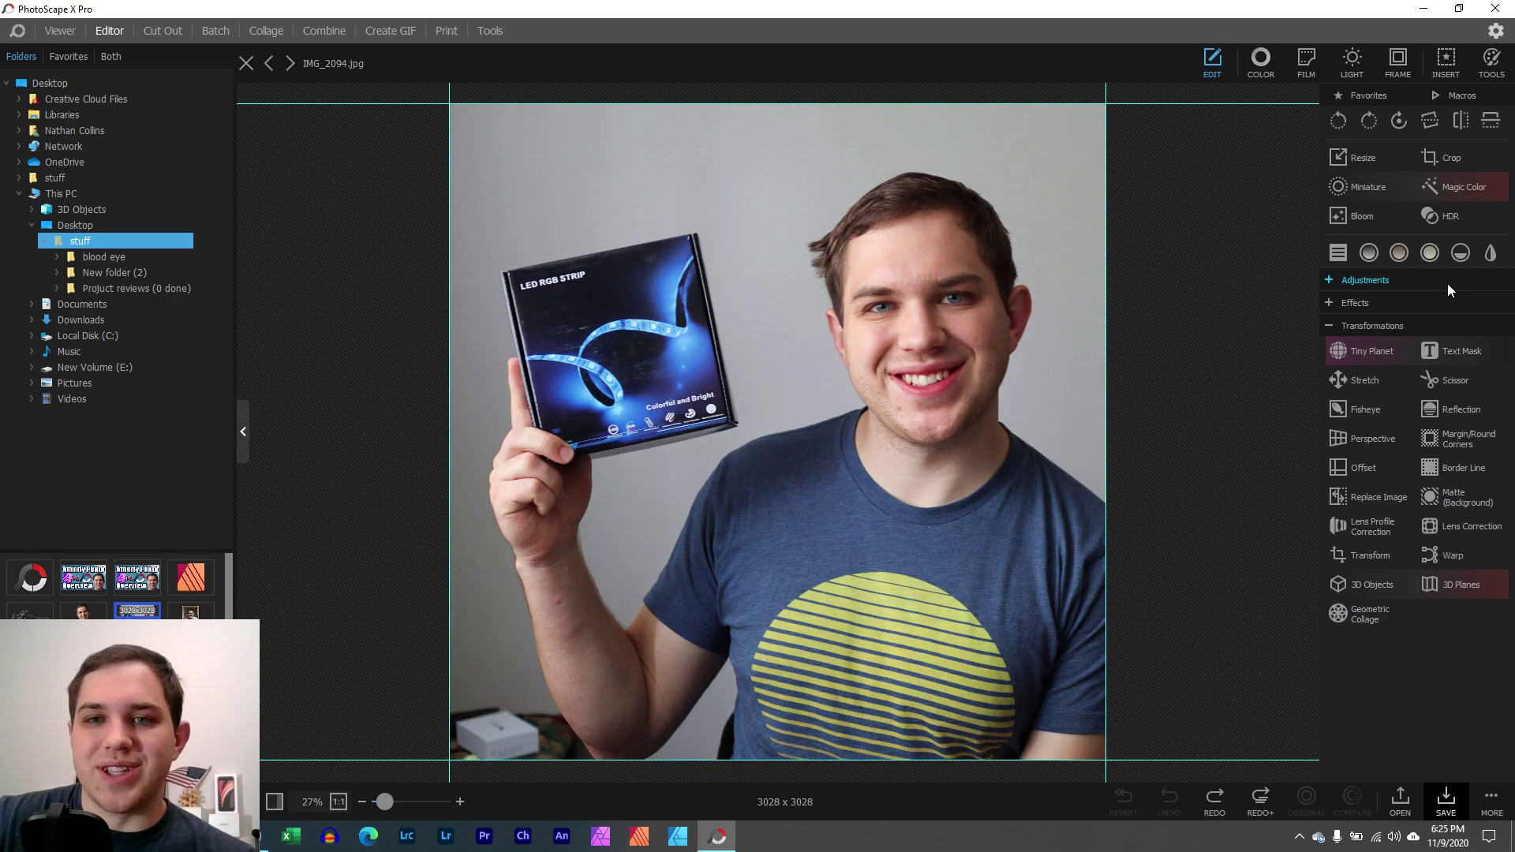
Examine the Quick Menu's one-step resize, crop, color, blur and film grain presets, and close it.
{"action": "left_click", "coordinate": [1338, 253]}
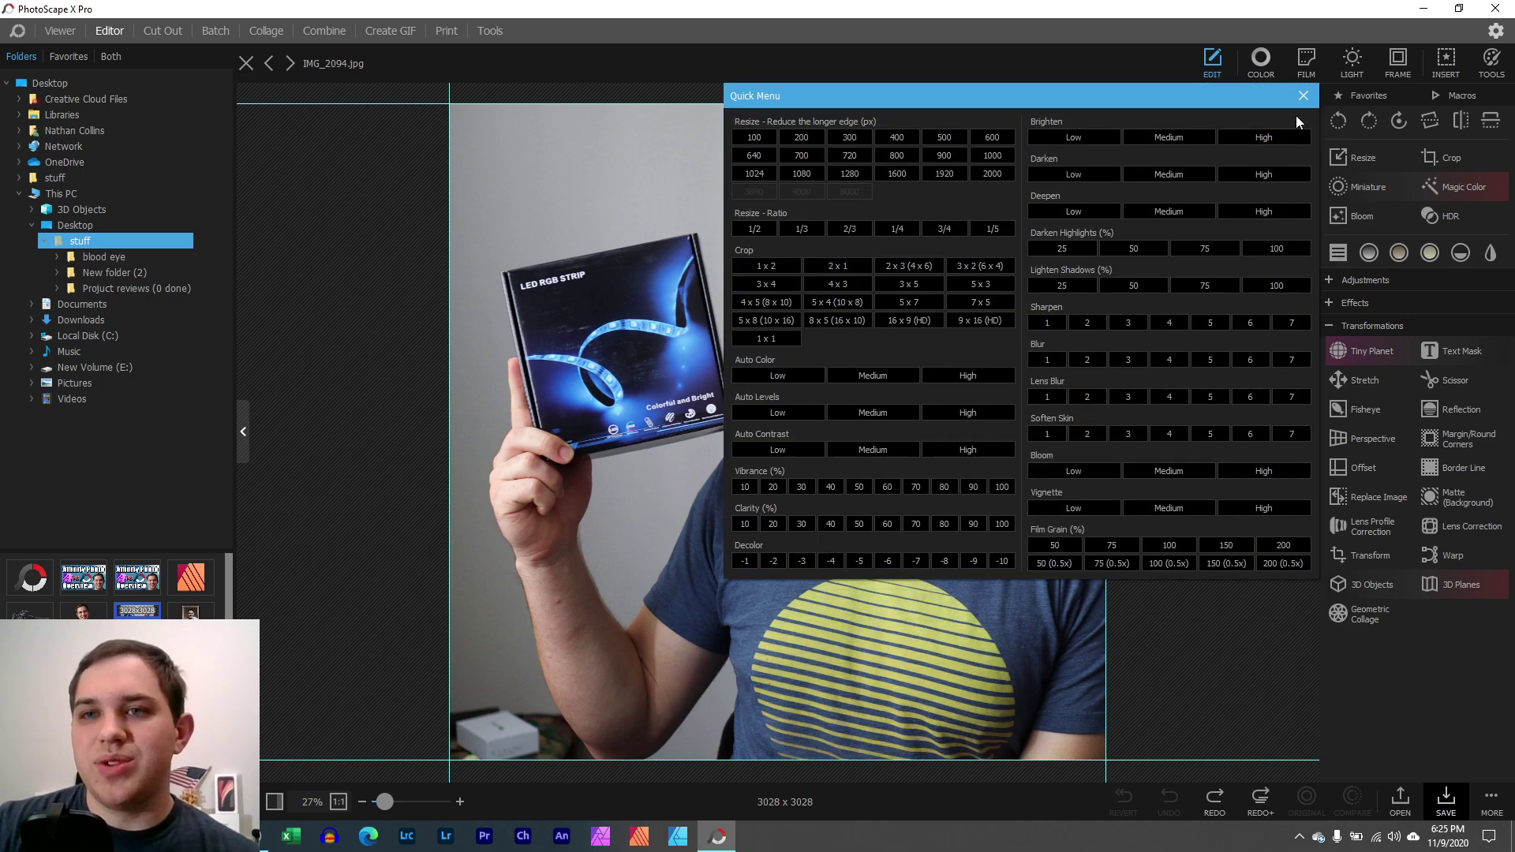
{"action": "left_click", "coordinate": [1332, 252]}
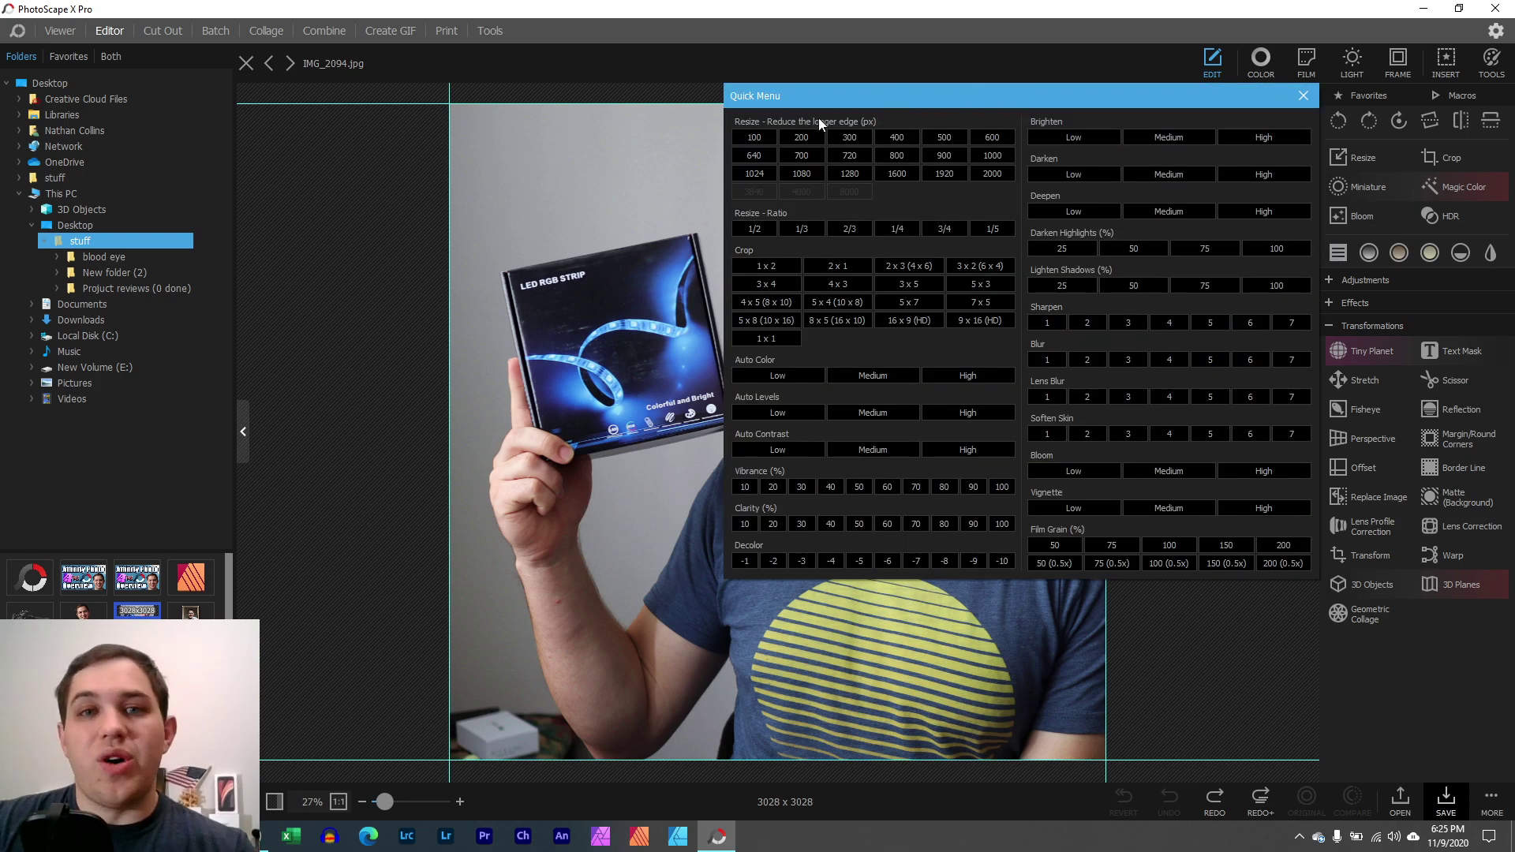
{"action": "left_click", "coordinate": [1302, 96]}
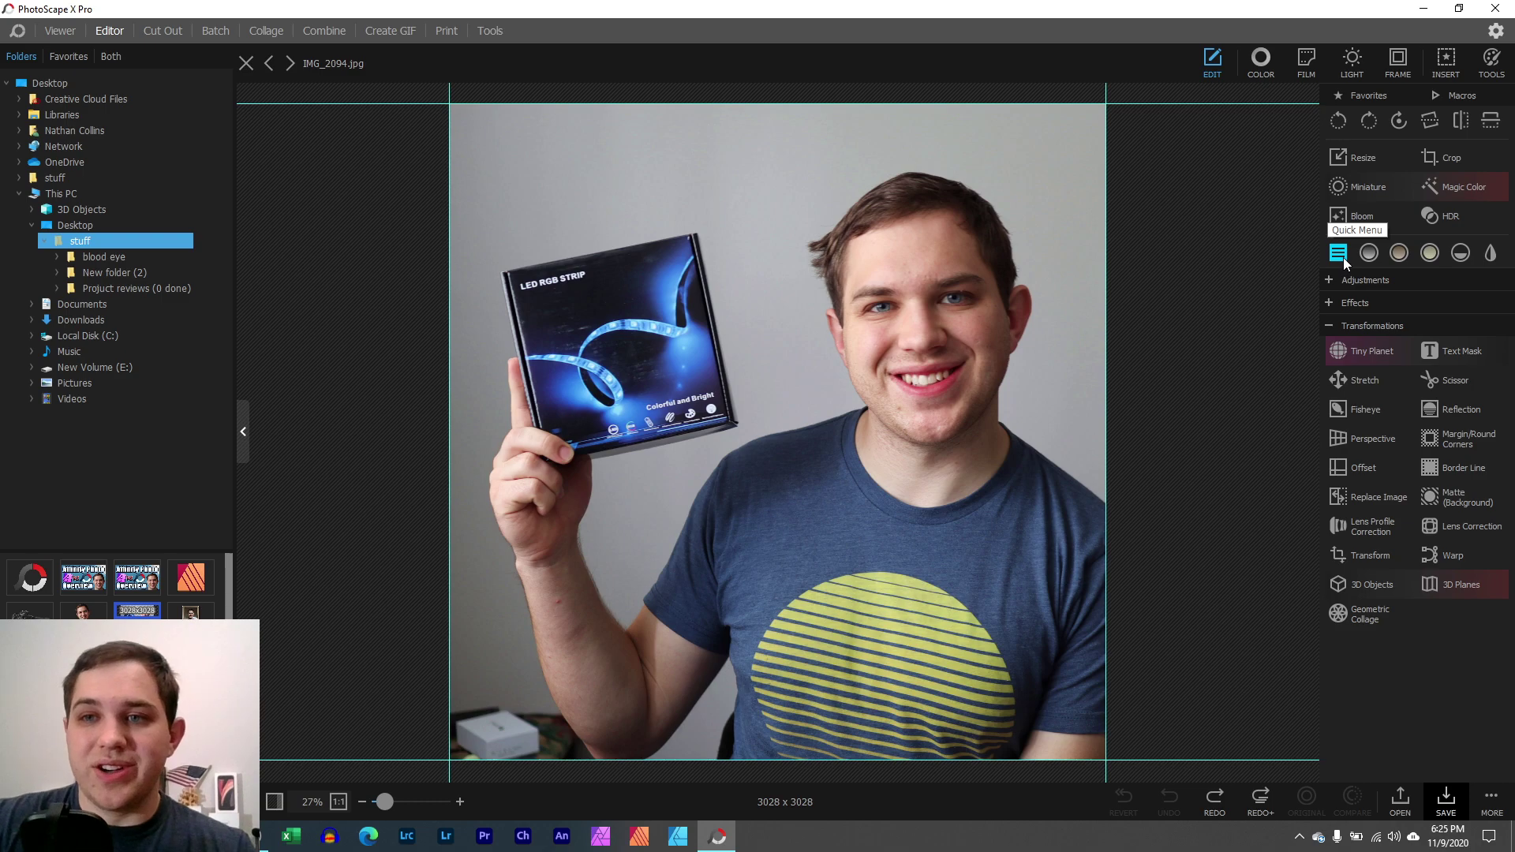
{"action": "left_click", "coordinate": [1340, 254]}
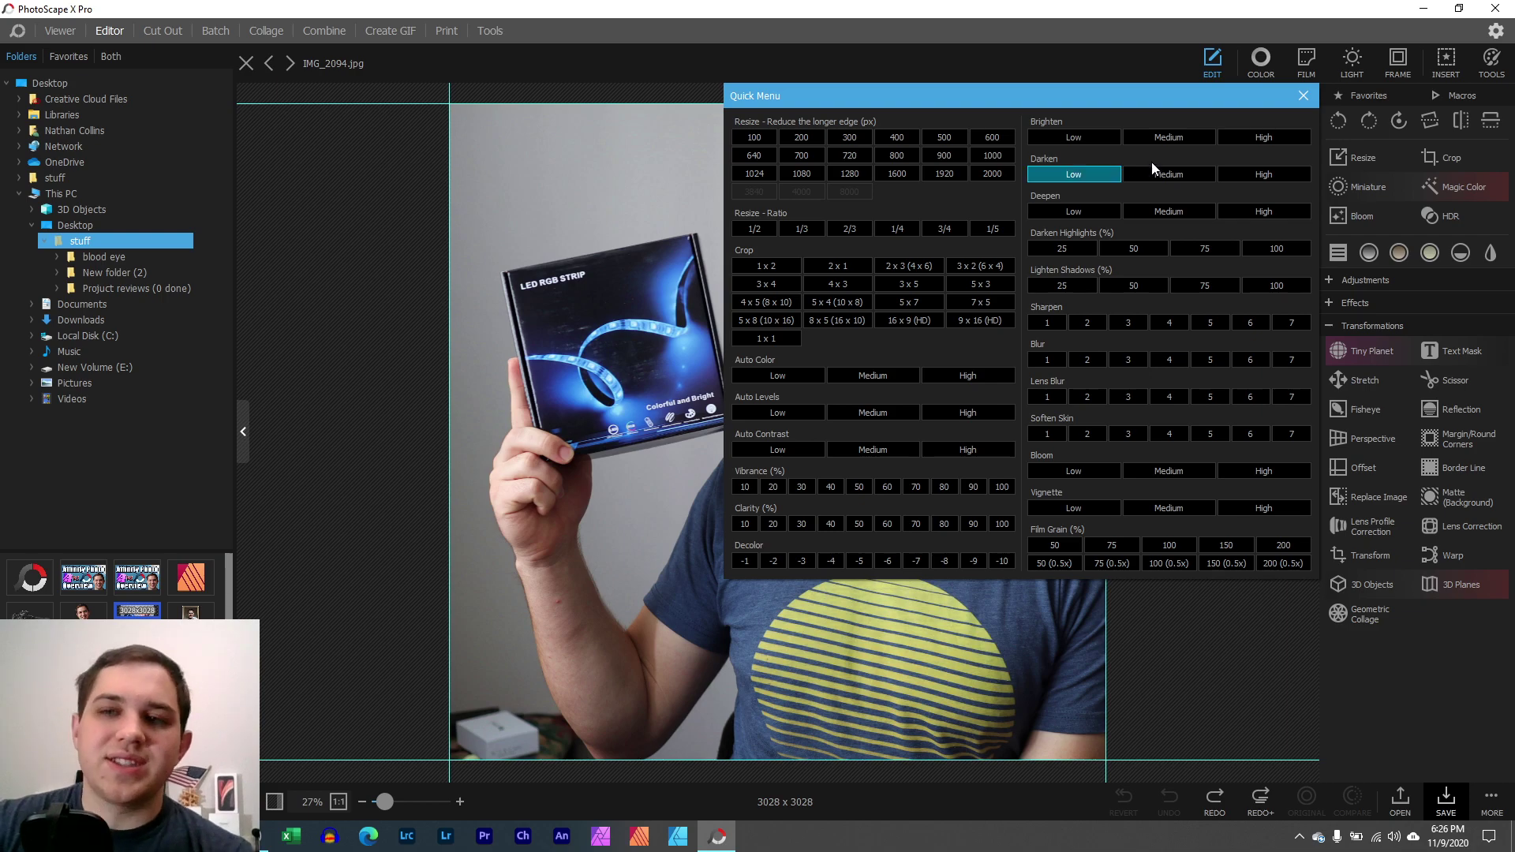
{"action": "left_click", "coordinate": [1304, 97]}
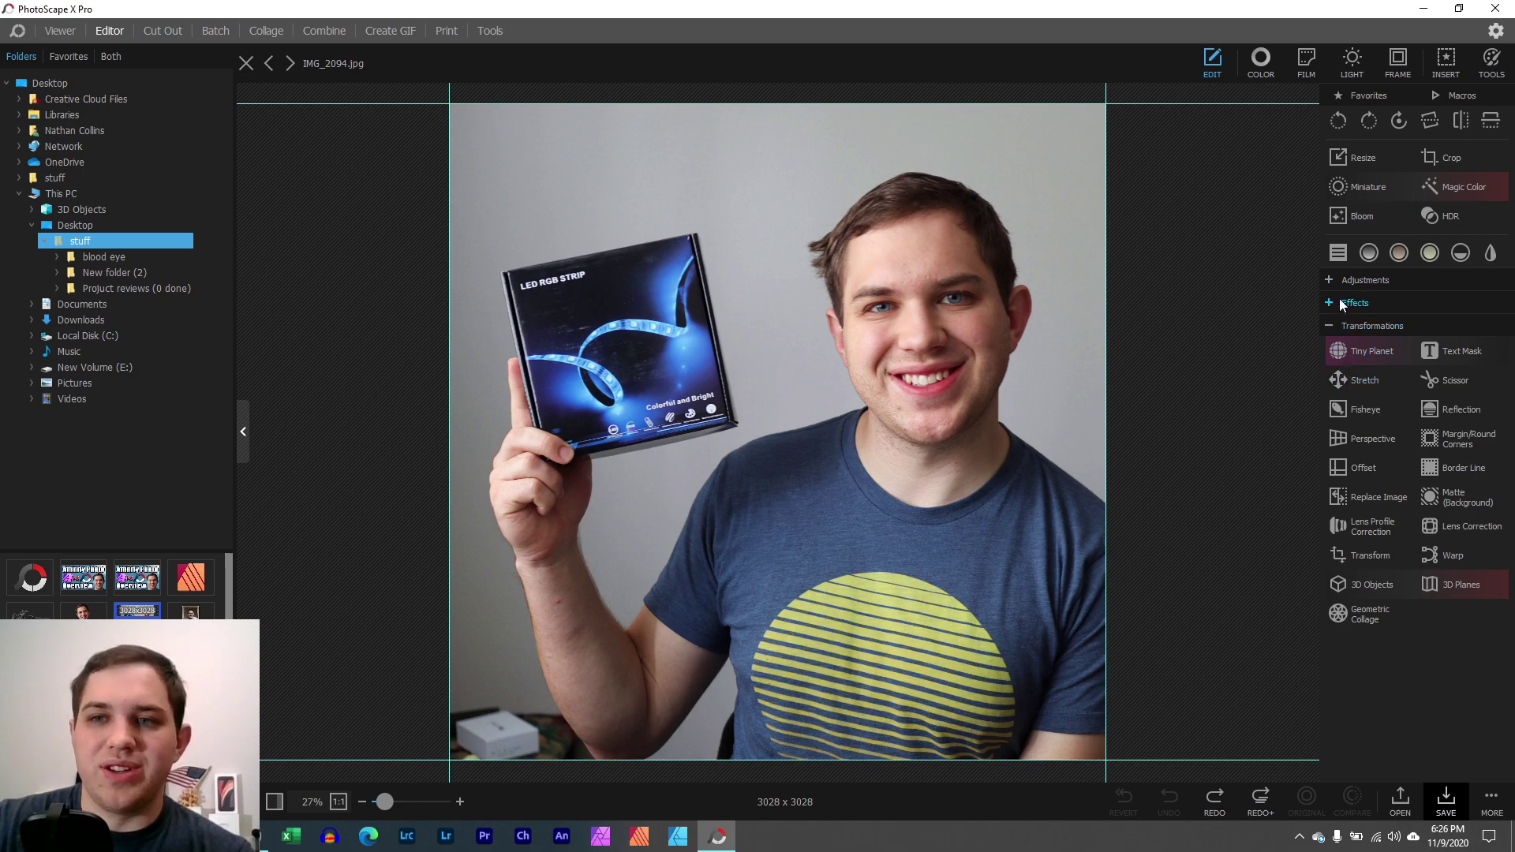
Try the Quick Menu's Medium Darken preset on the portrait, look at the Color adjustments, and undo the darkening.
{"action": "left_click", "coordinate": [1339, 253]}
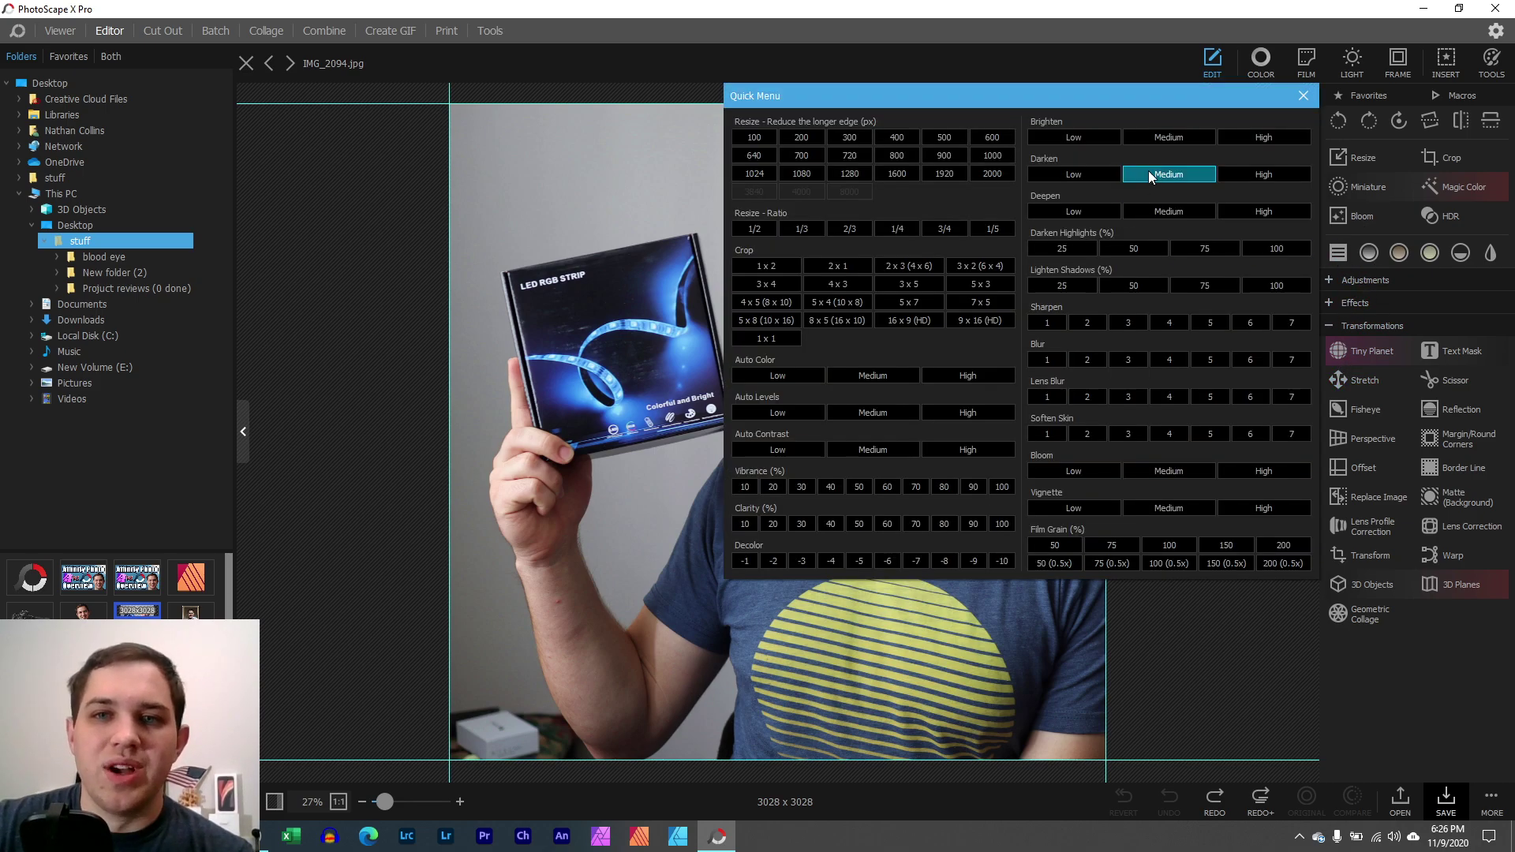
{"action": "left_click", "coordinate": [1182, 175]}
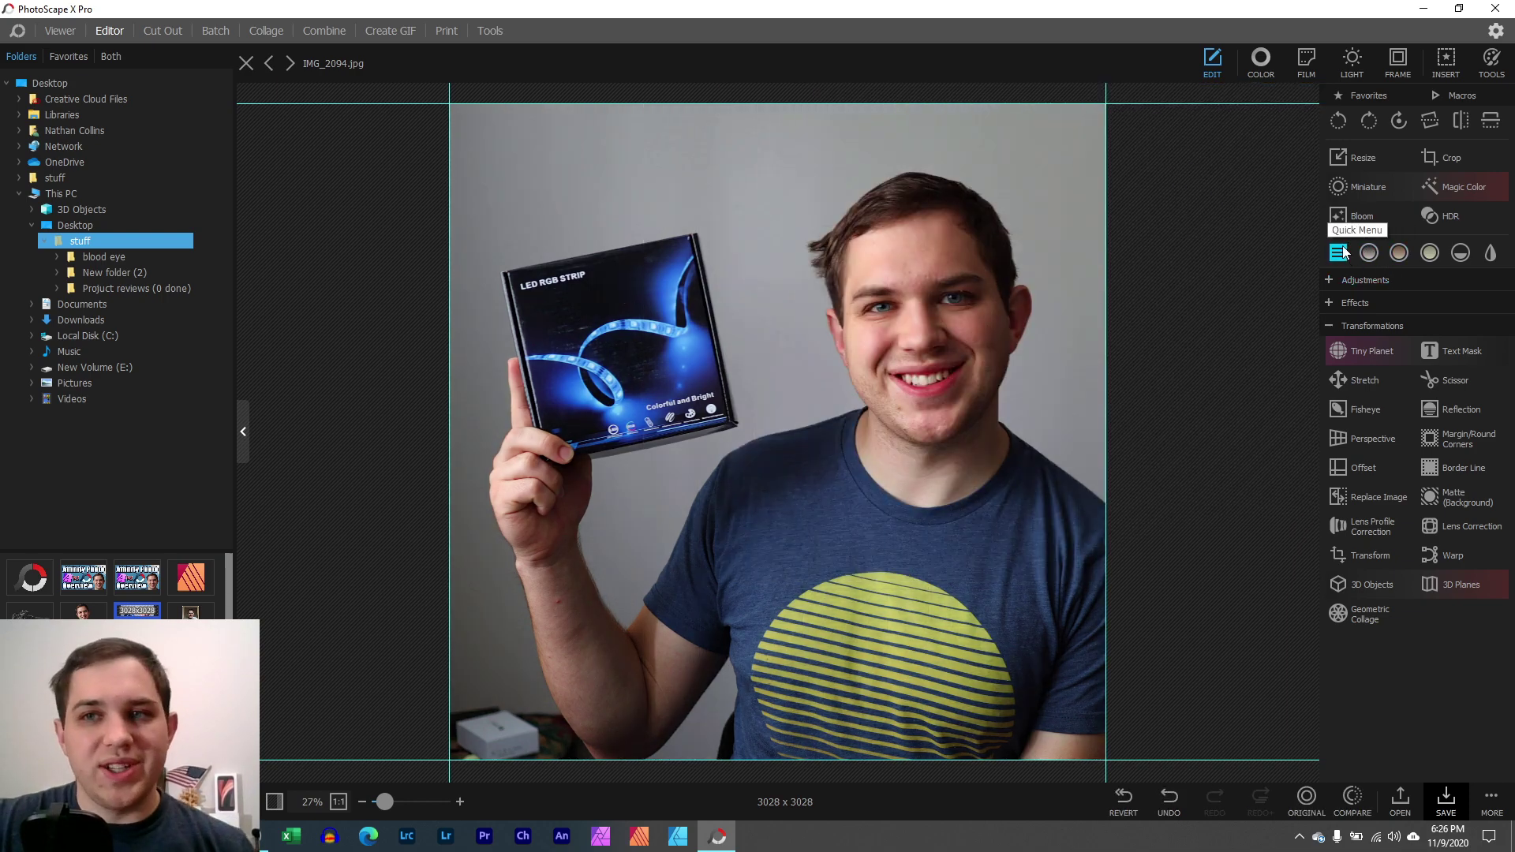
{"action": "left_click", "coordinate": [1264, 66]}
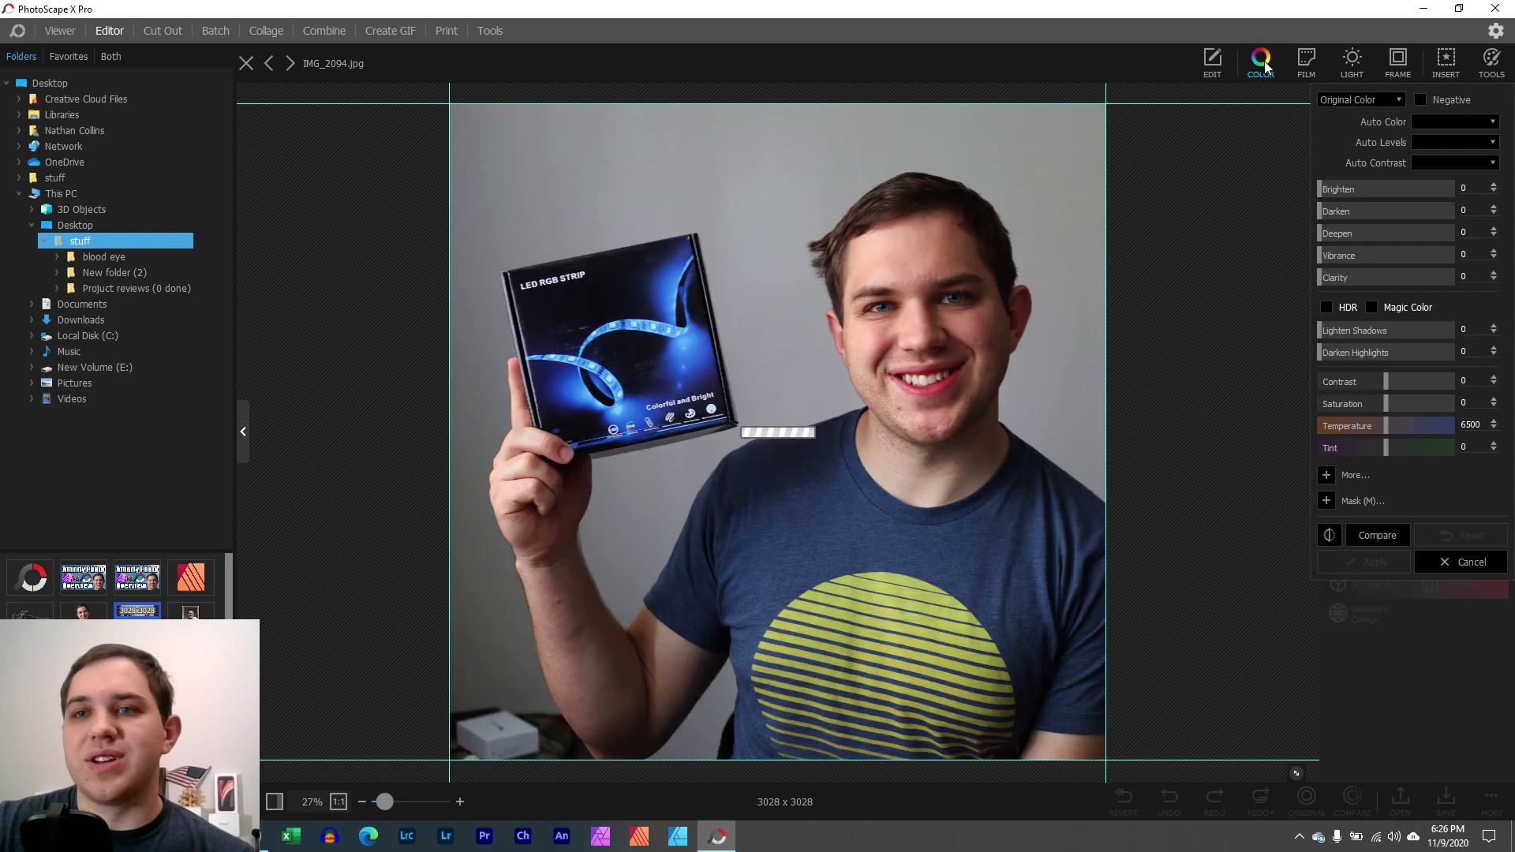
{"action": "left_click", "coordinate": [1216, 65]}
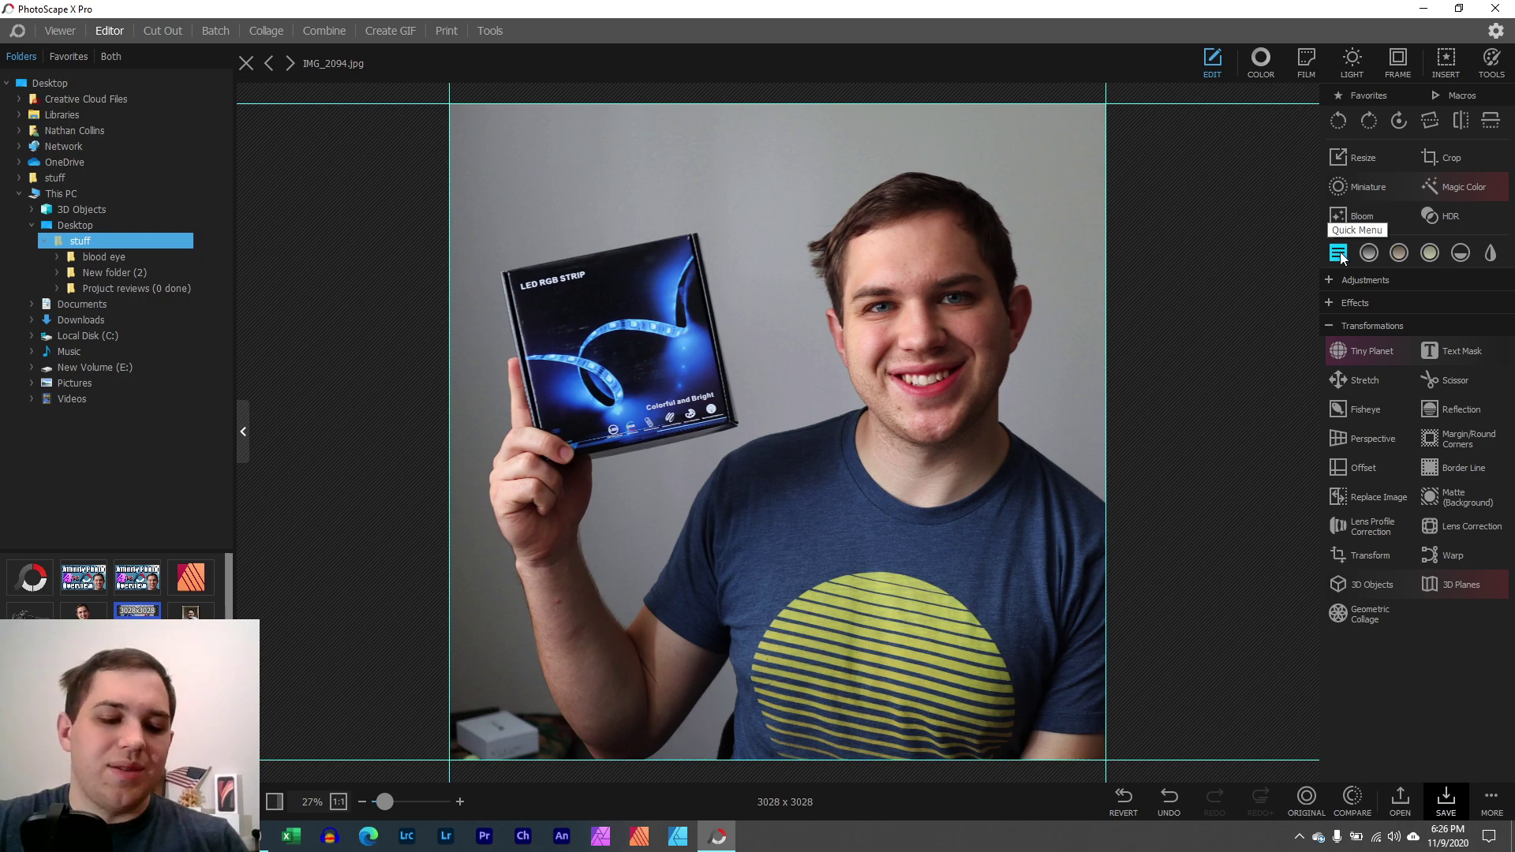
{"action": "key", "text": "ctrl+z"}
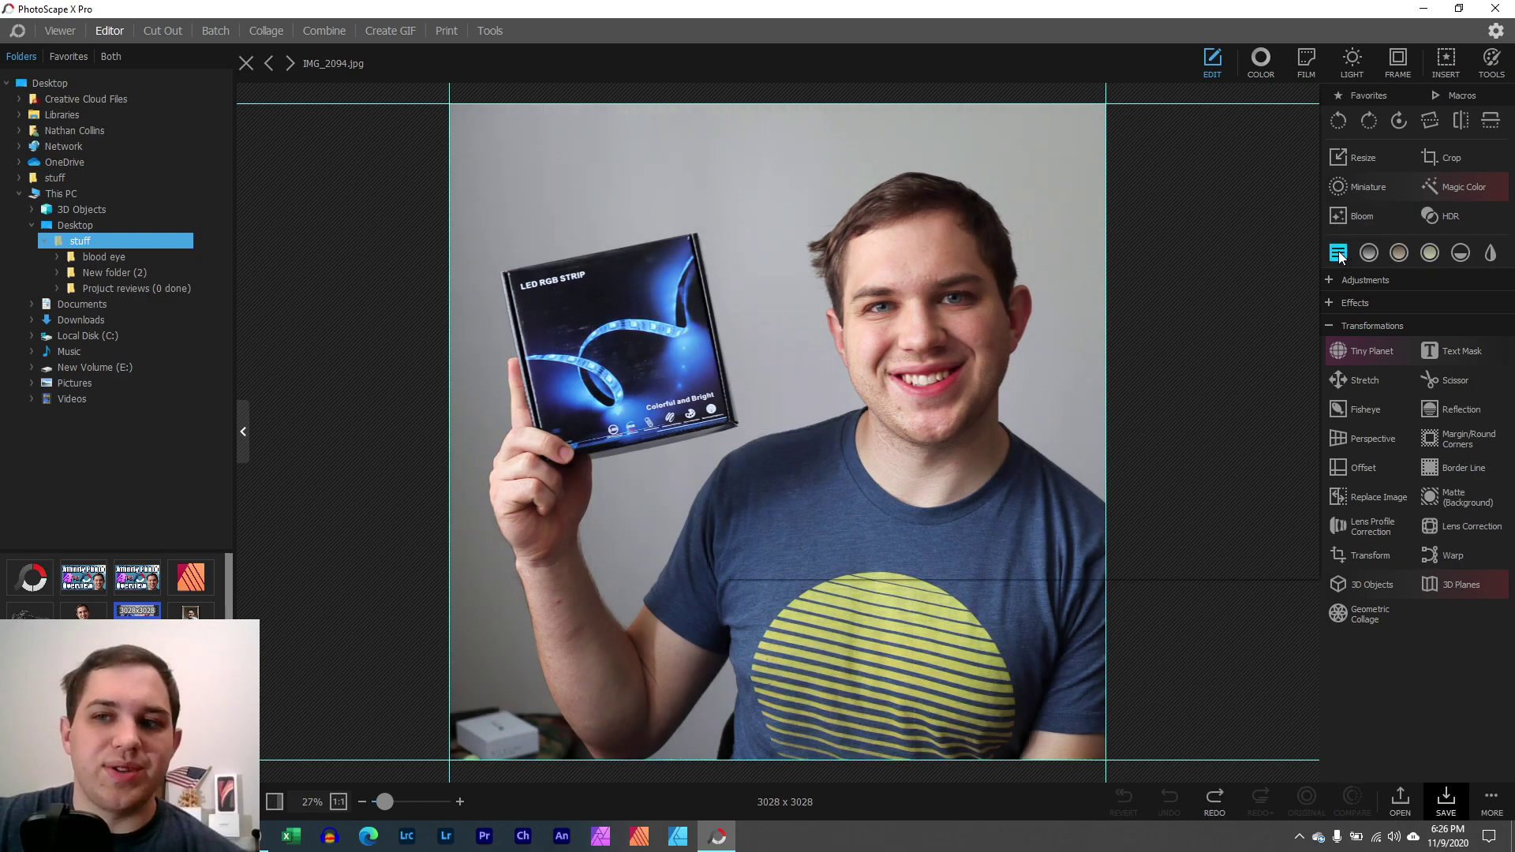
Try the Quick Menu's Soften Skin level 5 on the portrait and undo it.
{"action": "left_click", "coordinate": [1340, 253]}
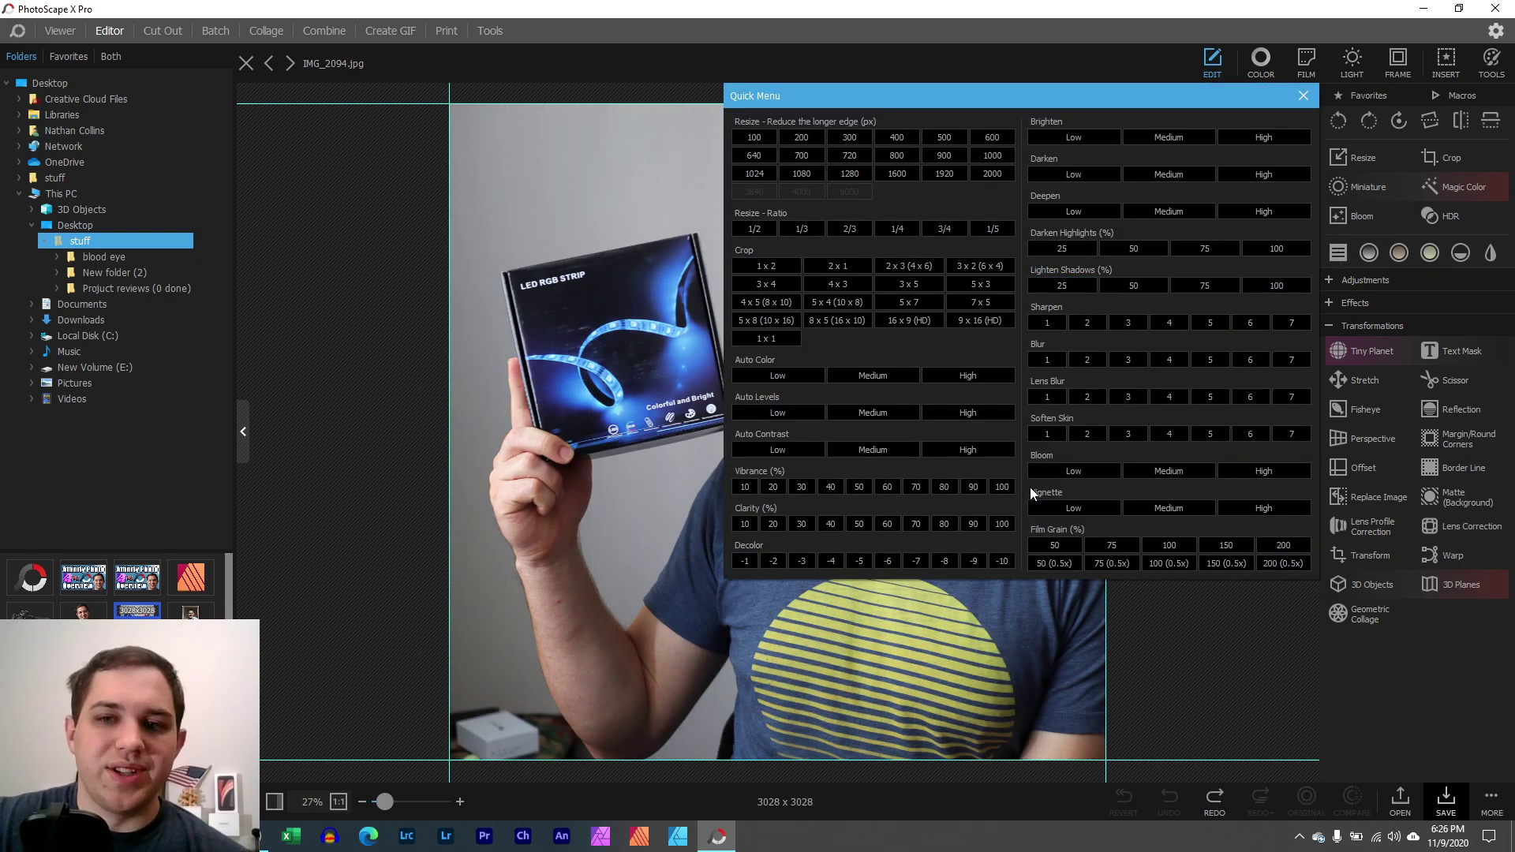
{"action": "left_click", "coordinate": [1202, 434]}
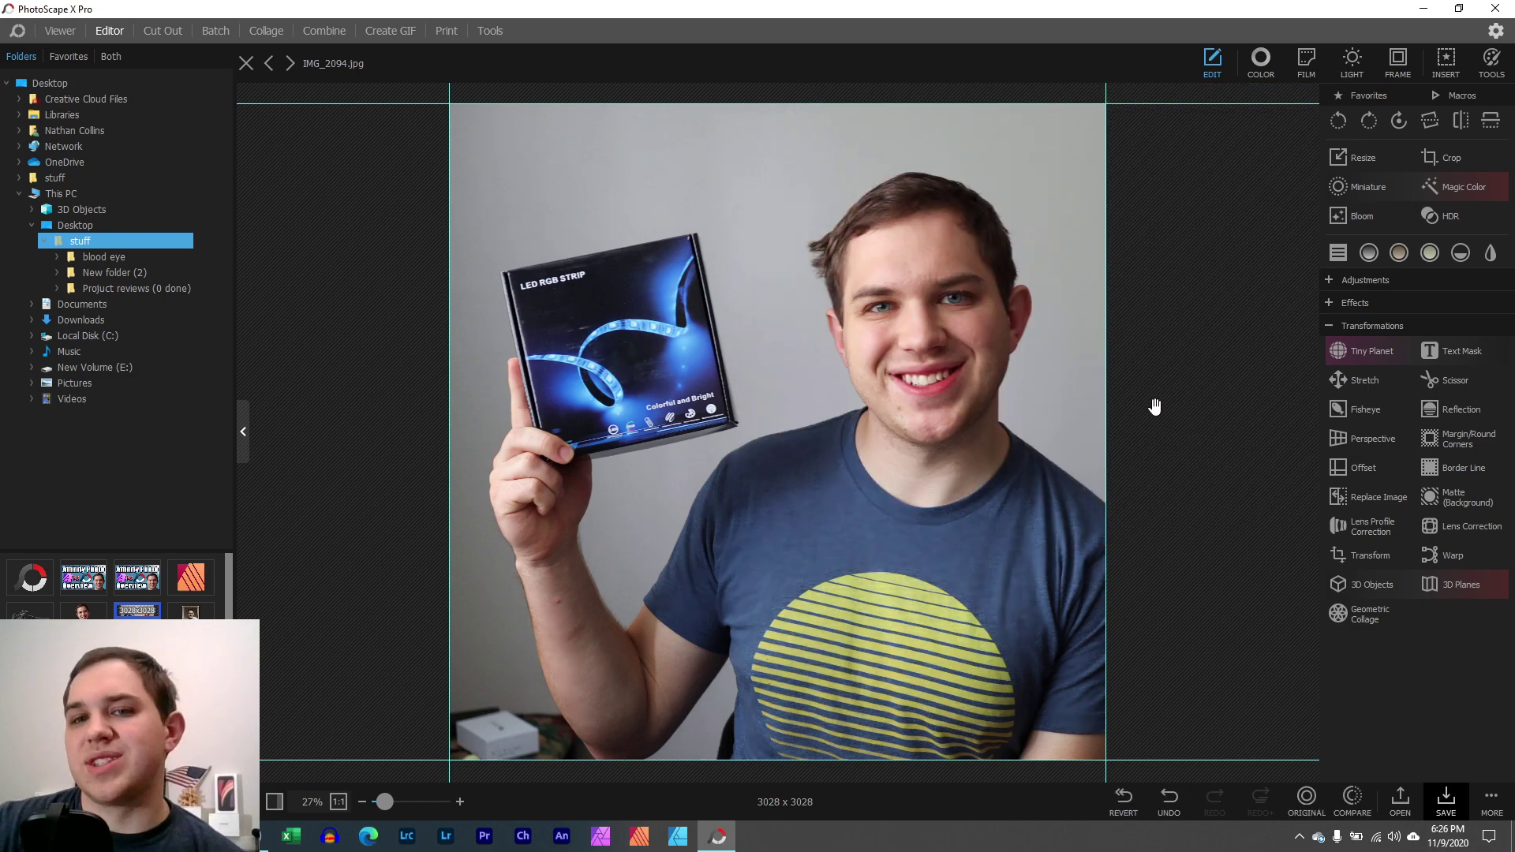
{"action": "key", "text": "ctrl+z"}
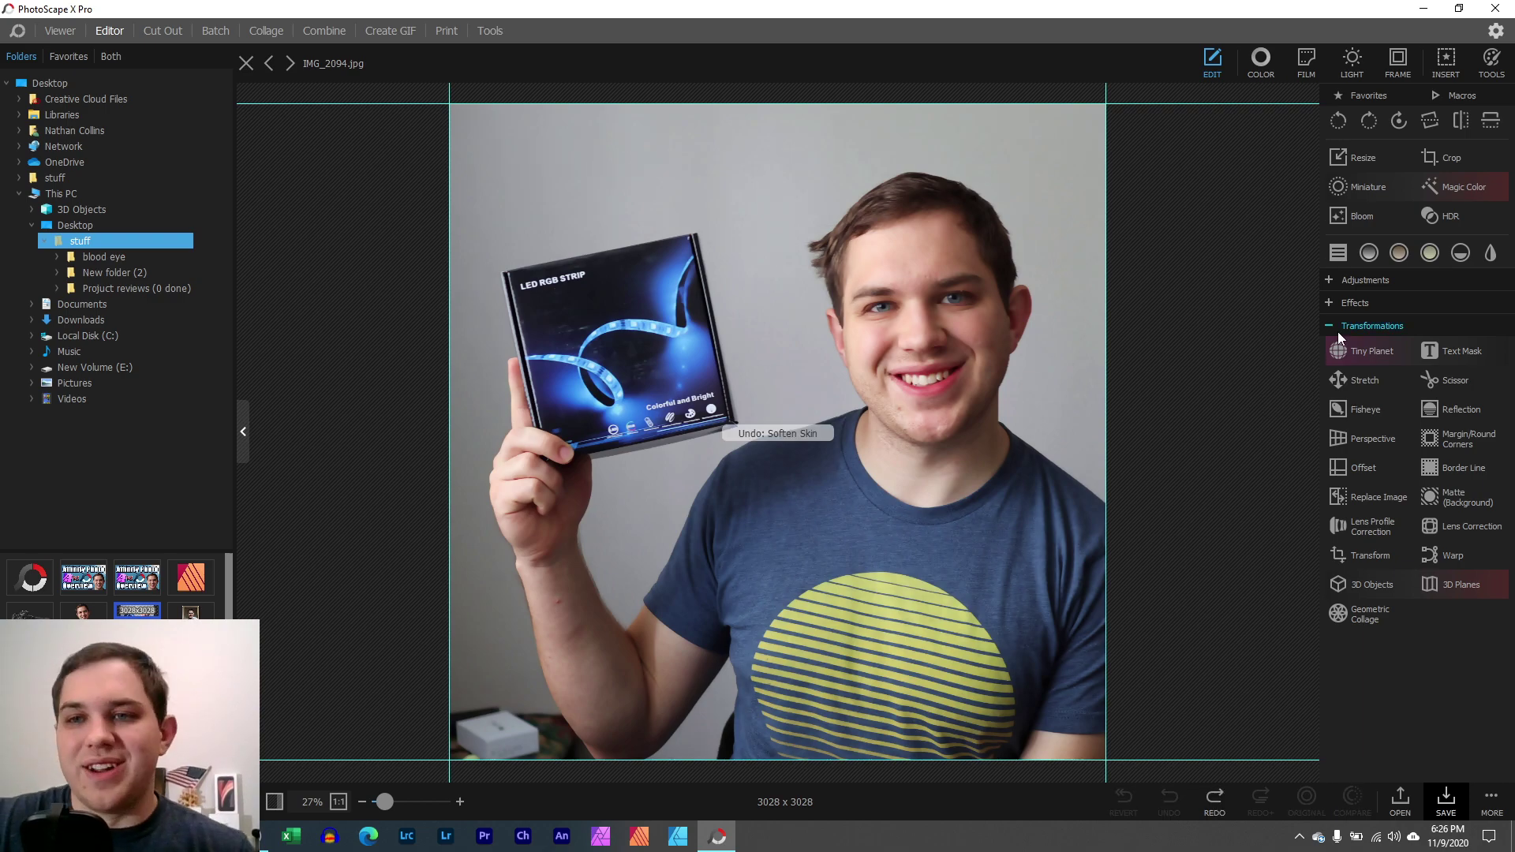
Try the Quick Menu's 1 x 2 crop on the portrait and undo it.
{"action": "left_click", "coordinate": [1330, 254]}
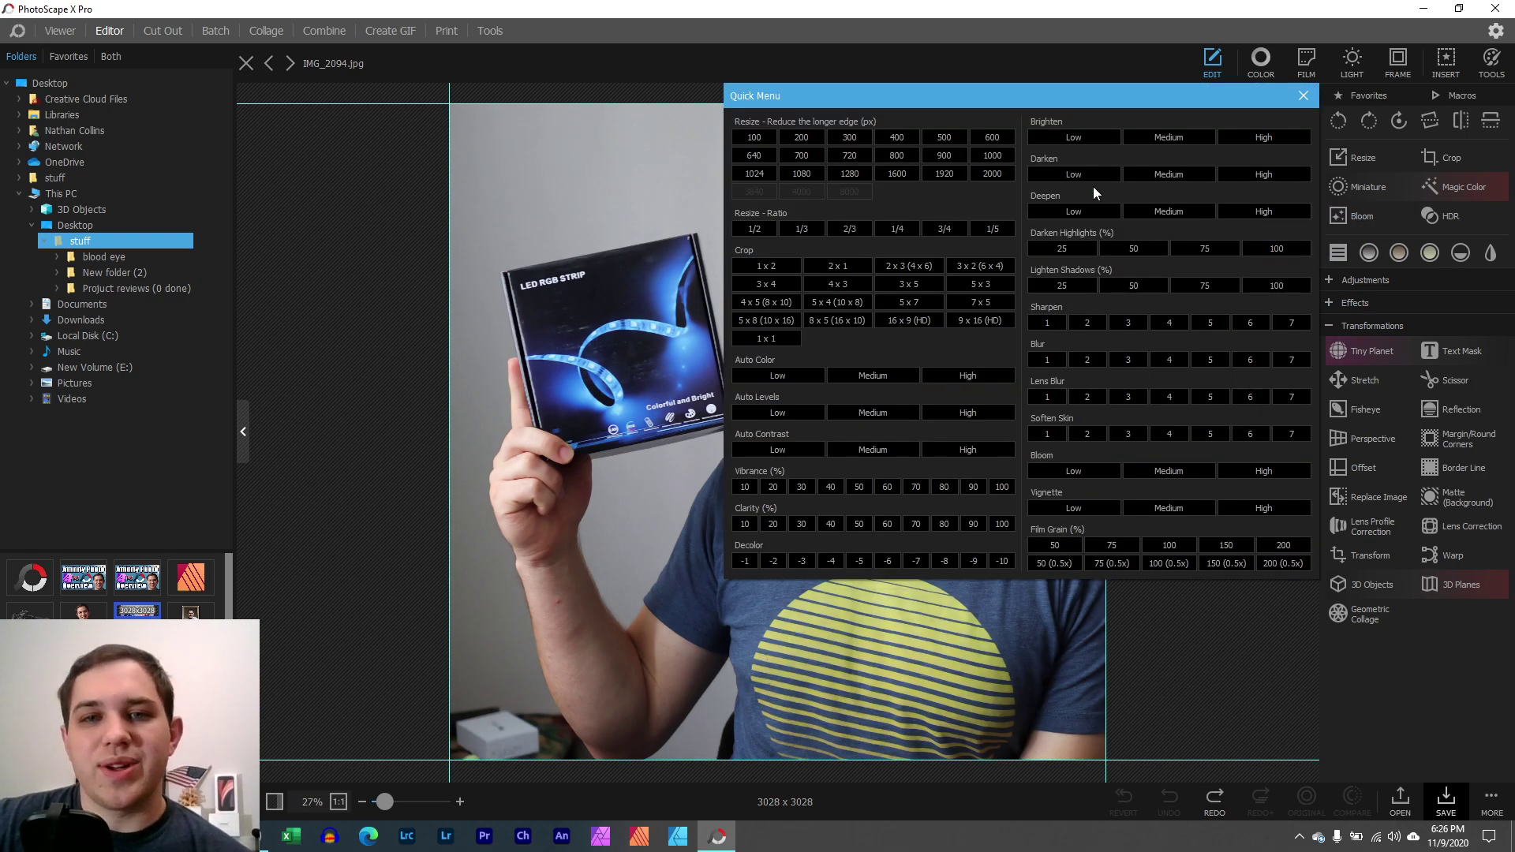
{"action": "left_click", "coordinate": [765, 272]}
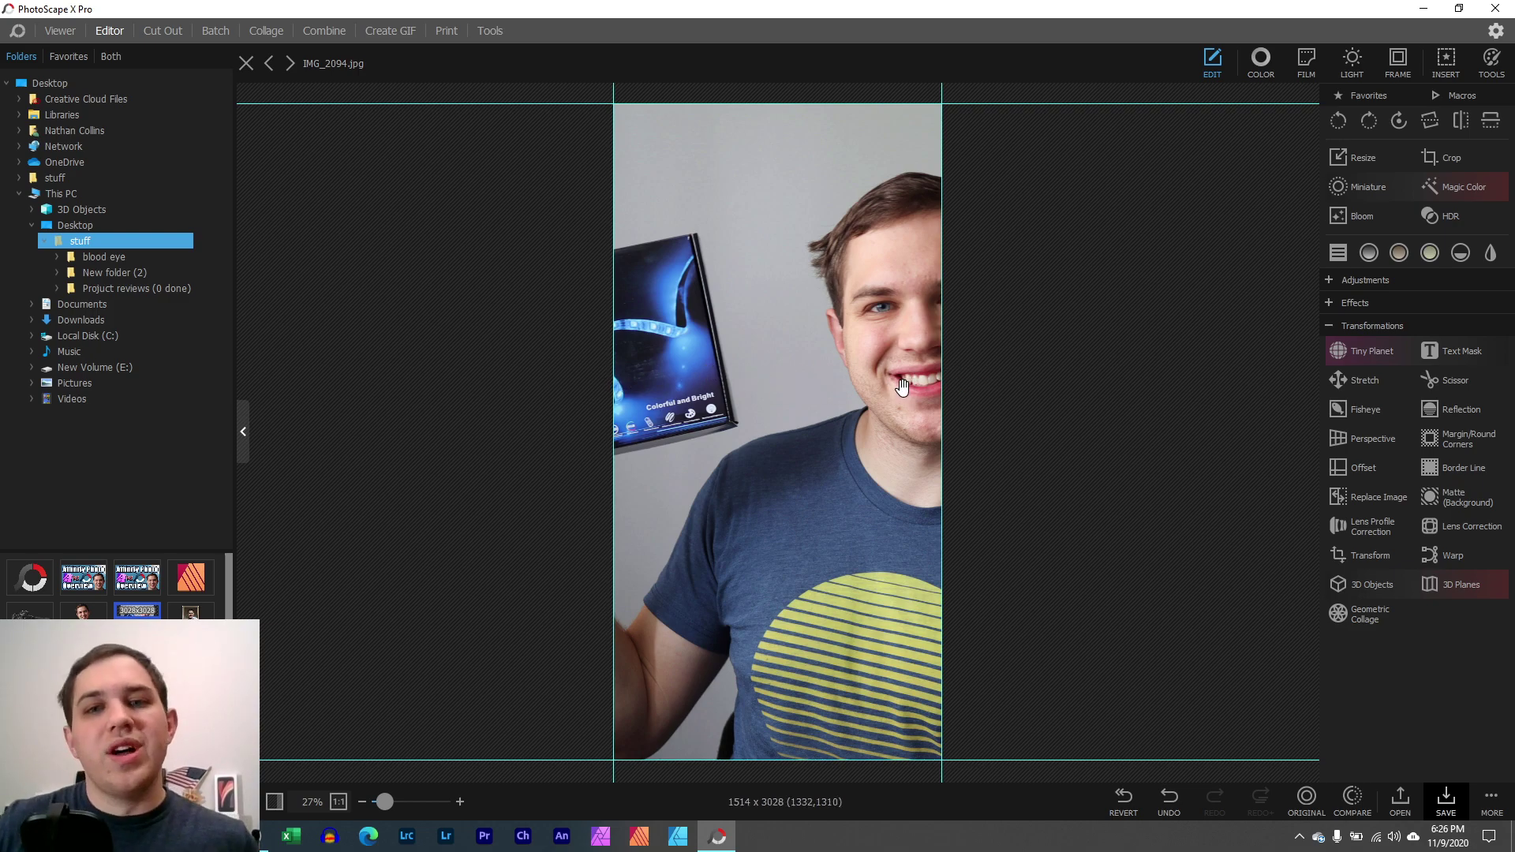
{"action": "key", "text": "ctrl+z"}
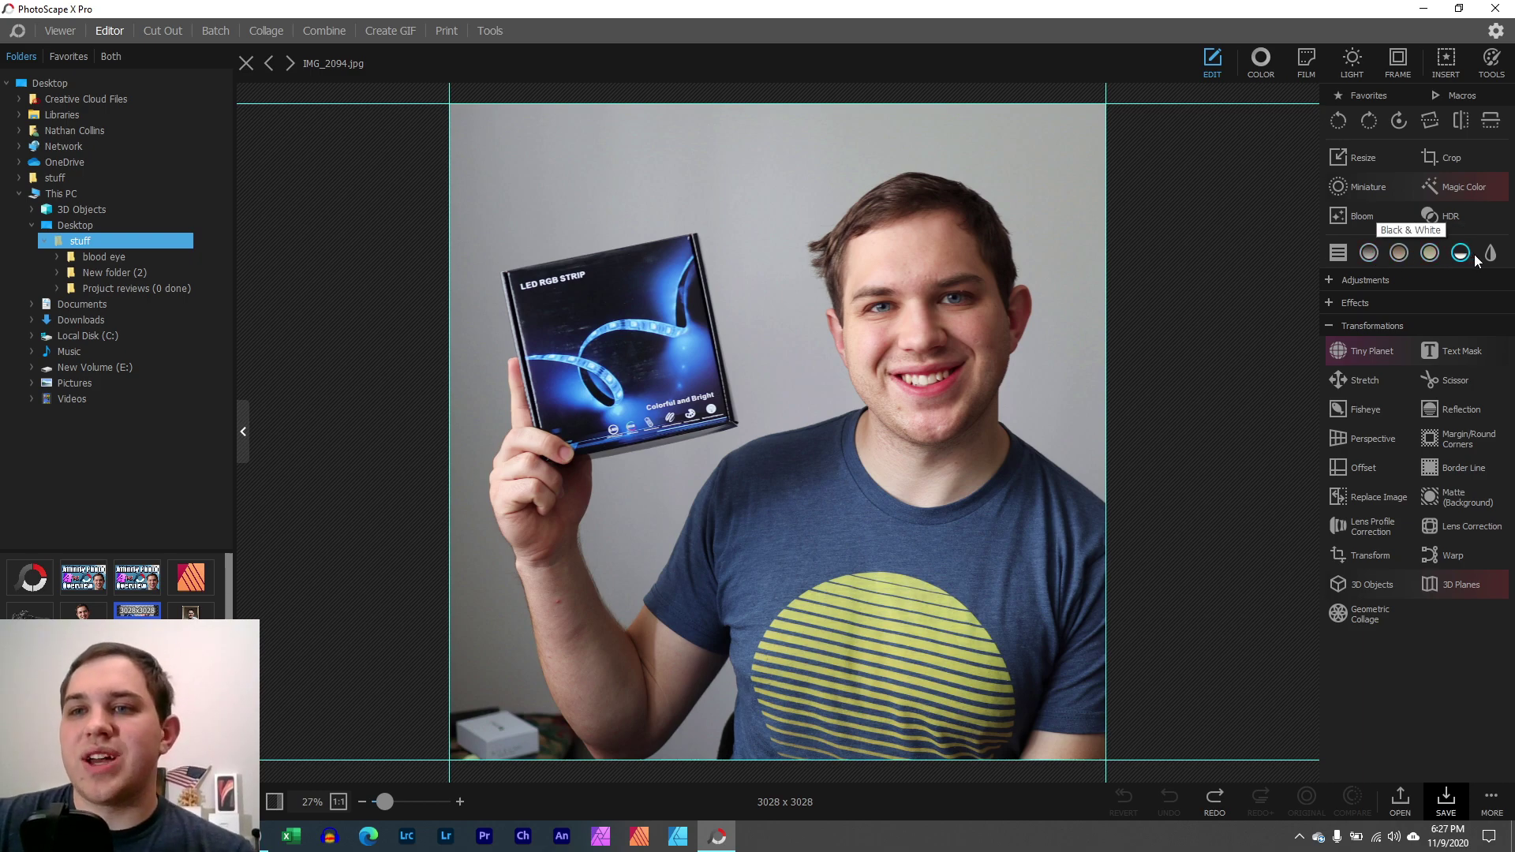
Try the grayscale conversion on the portrait, undo it, and open the bicycle photo IMG_2316.jpg.
{"action": "left_click", "coordinate": [1370, 253]}
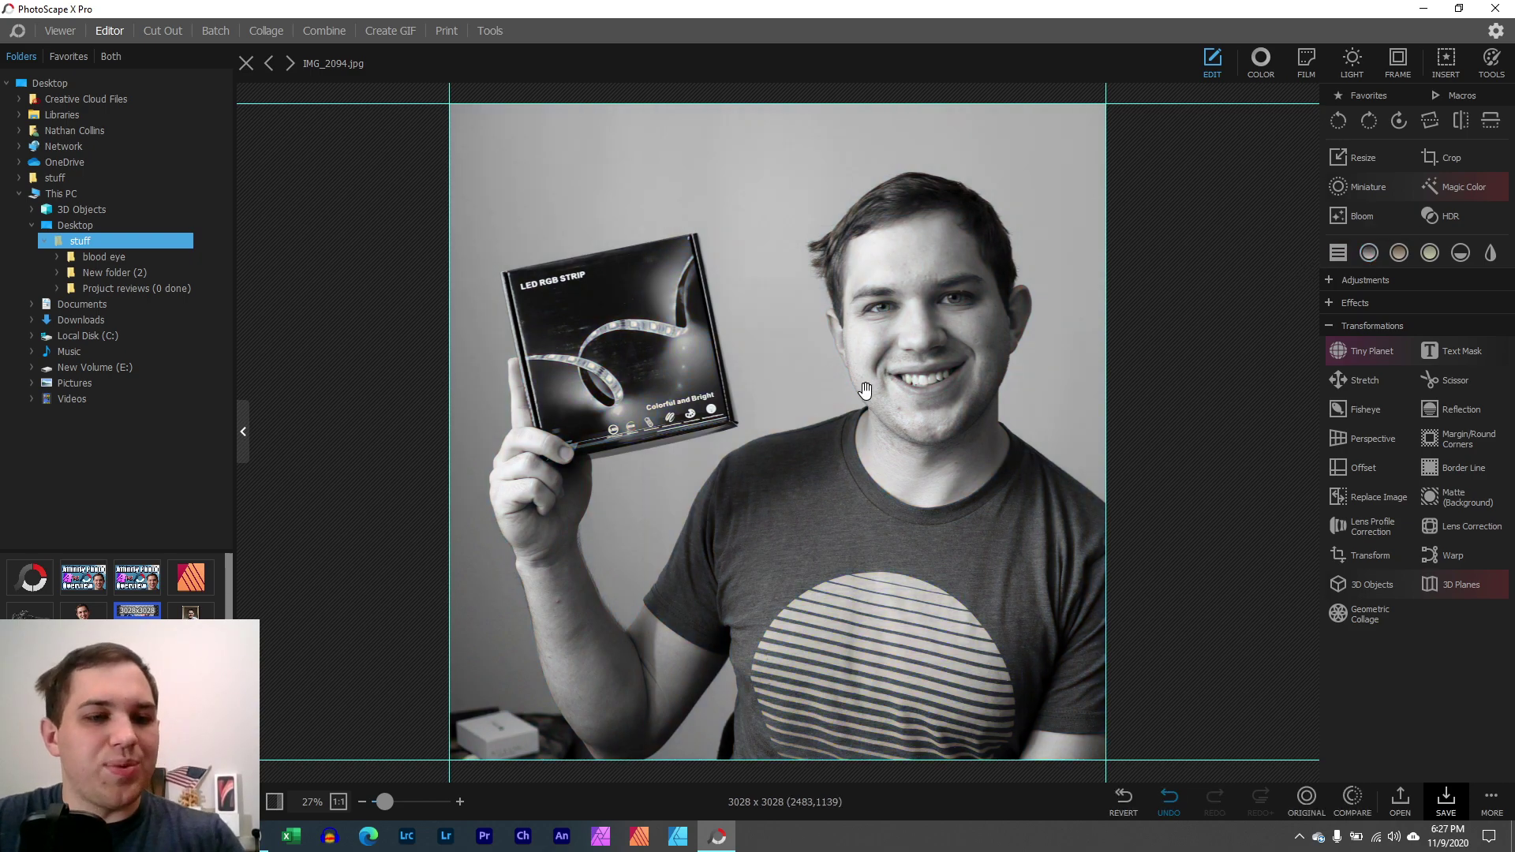
{"action": "key", "text": "ctrl+z"}
{"action": "left_click_drag", "start_coordinate": [190, 655], "coordinate": [790, 473]}
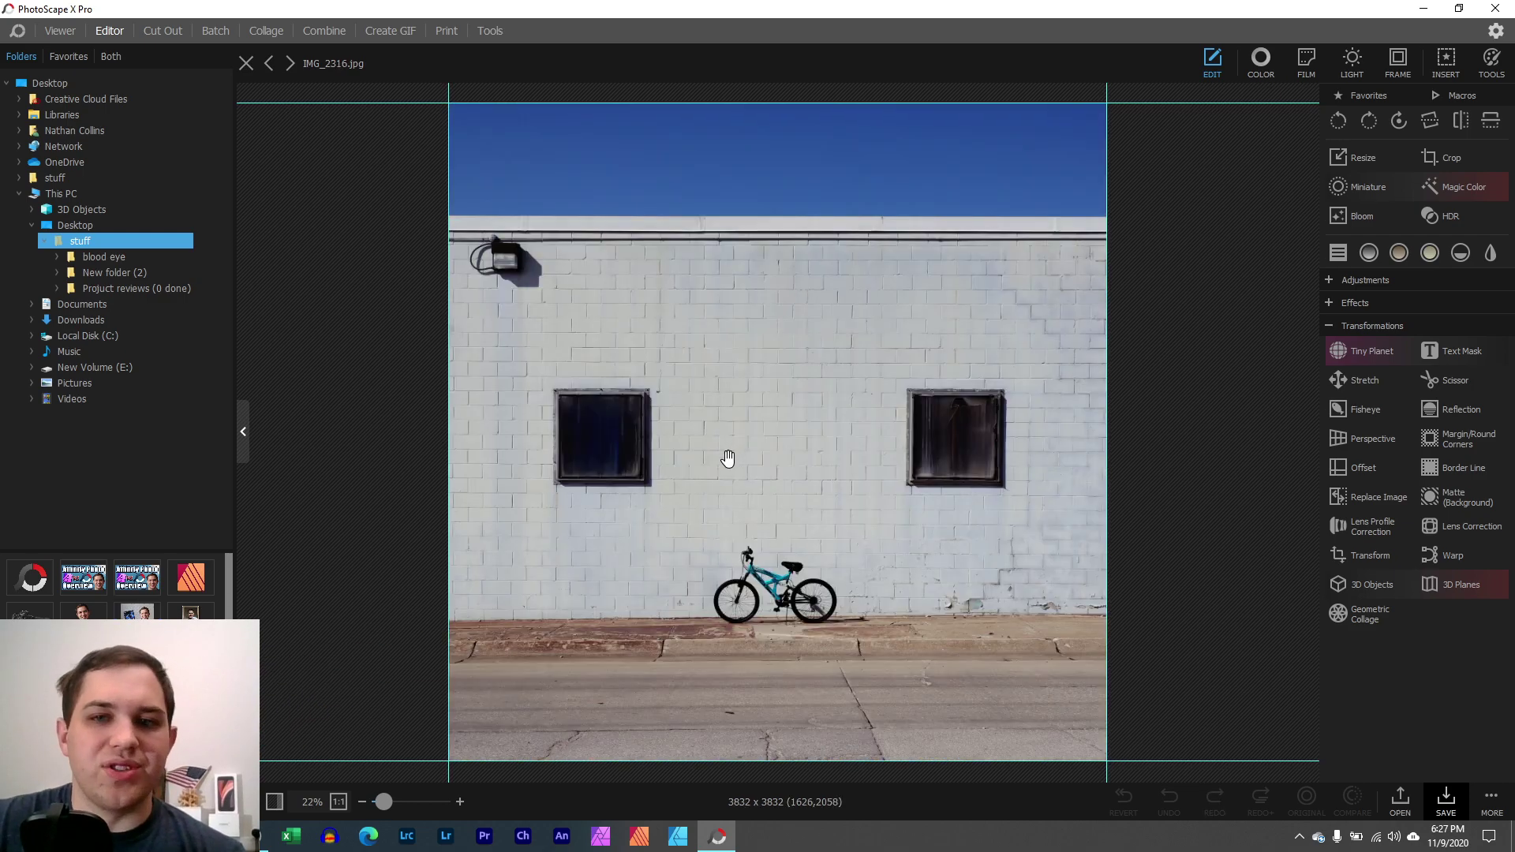
Try the grayscale and Sepia conversions on the bicycle photo and undo them.
{"action": "left_click", "coordinate": [1369, 254]}
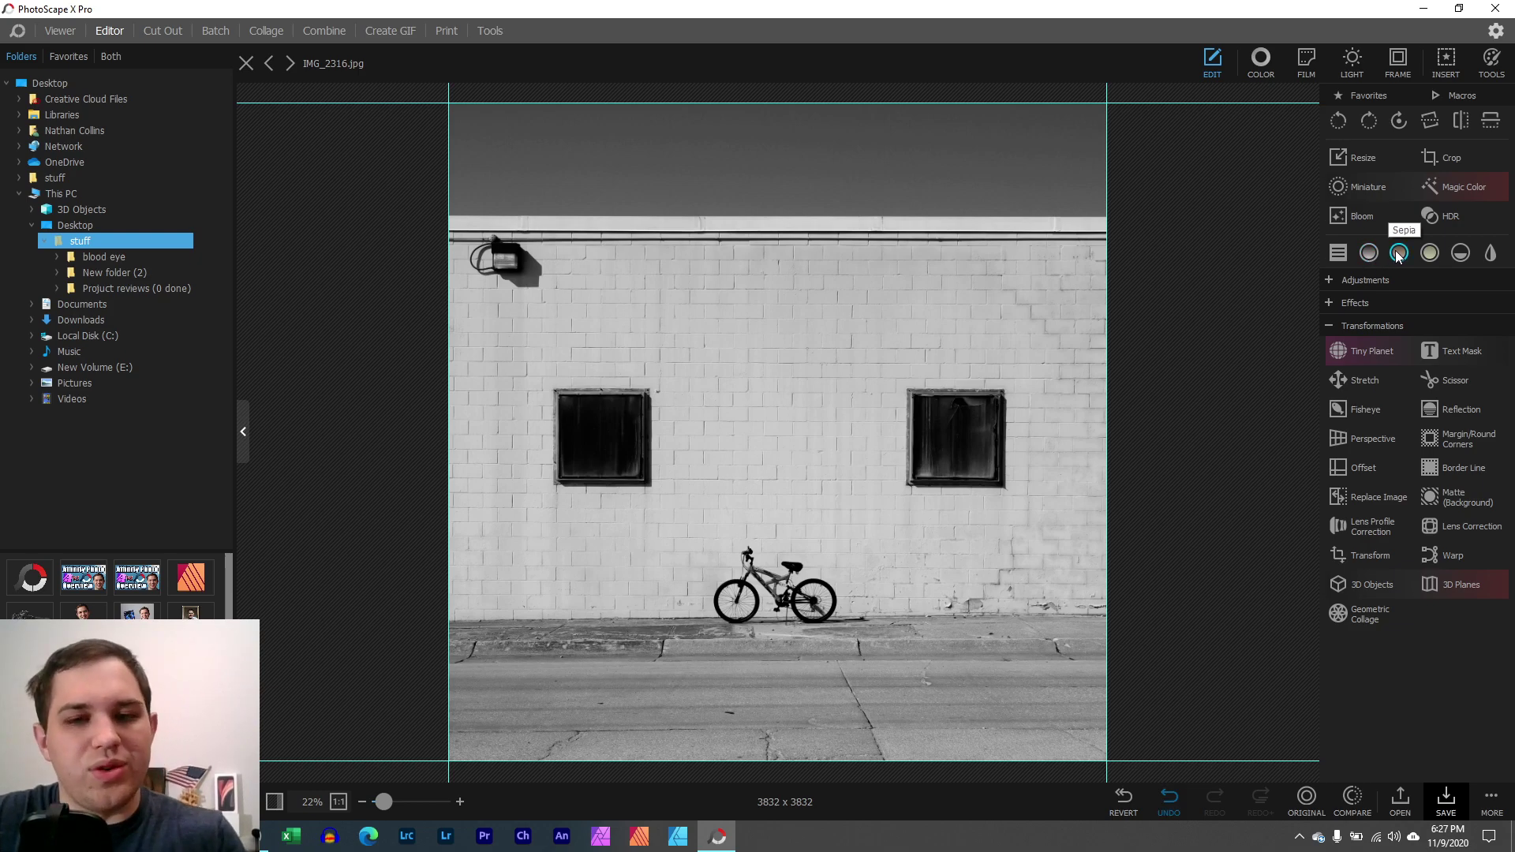
{"action": "left_click", "coordinate": [1398, 253]}
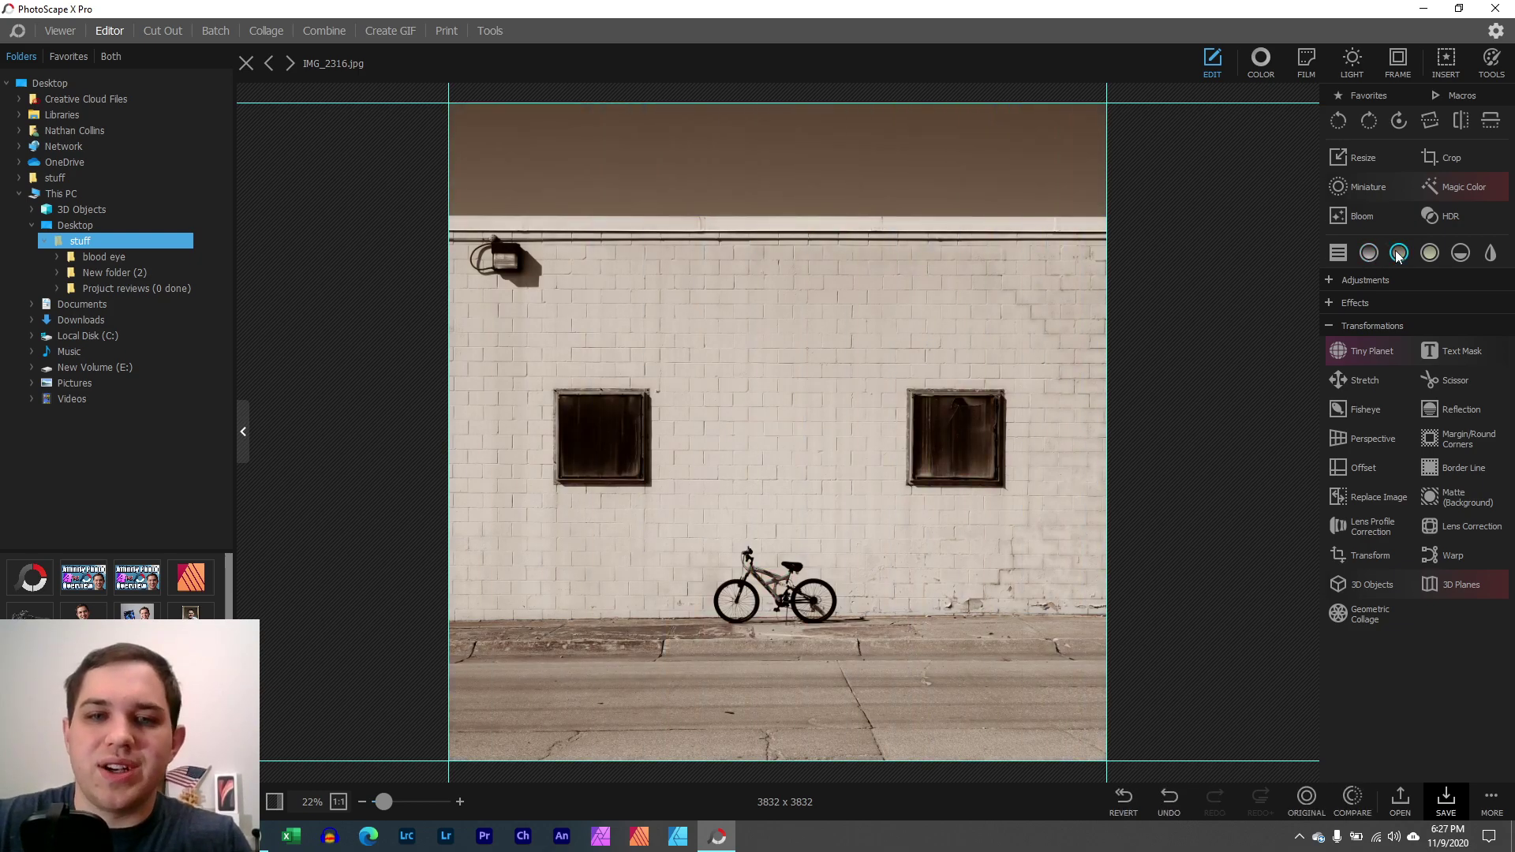
{"action": "key", "text": "ctrl+z"}
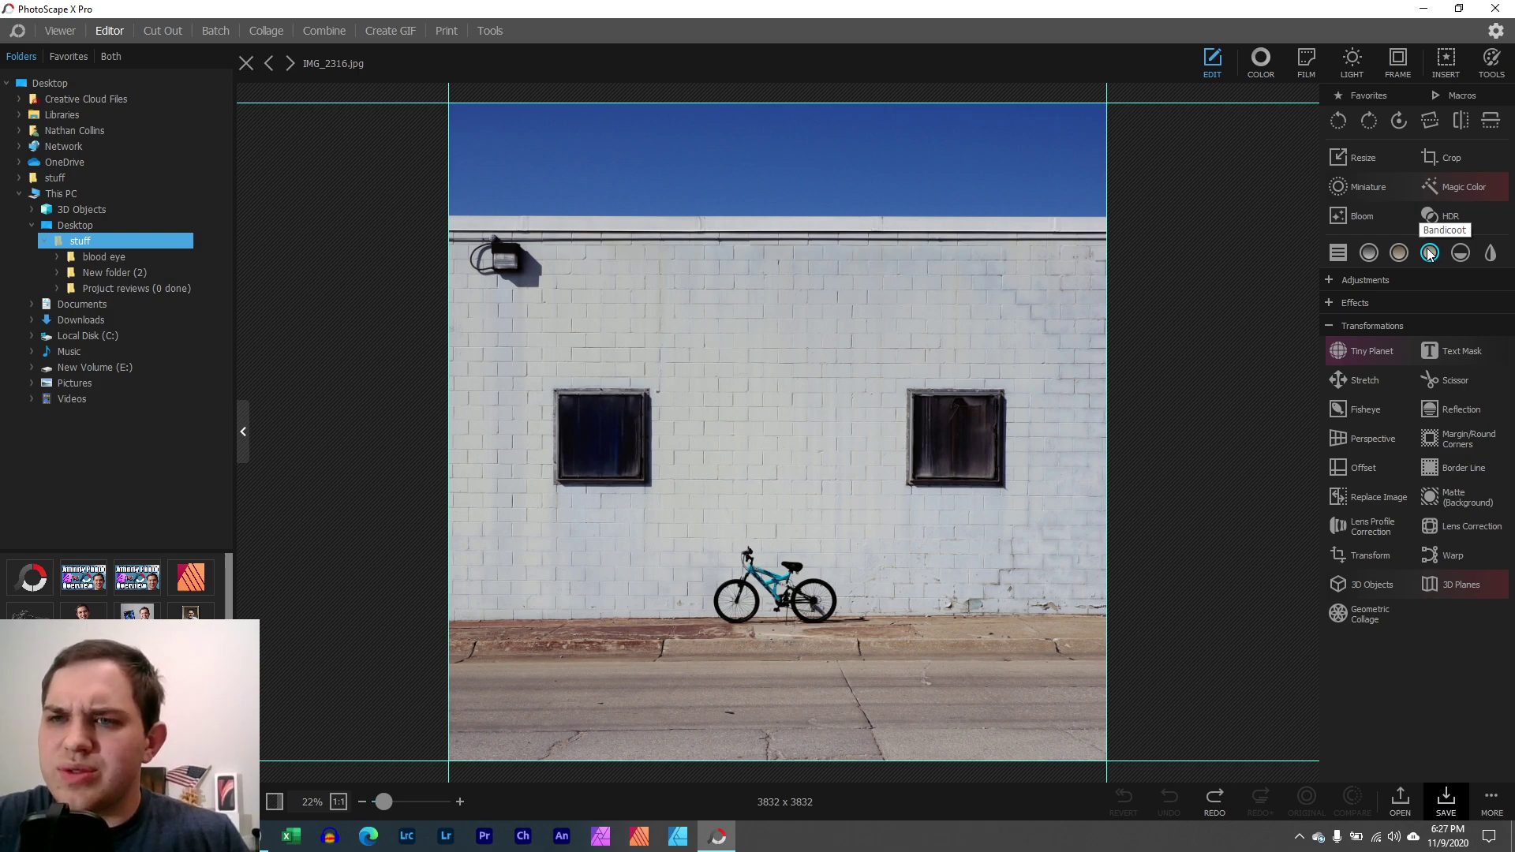
Try the Bandicoot and Black & White conversions on the bicycle photo and undo them.
{"action": "left_click", "coordinate": [1431, 255]}
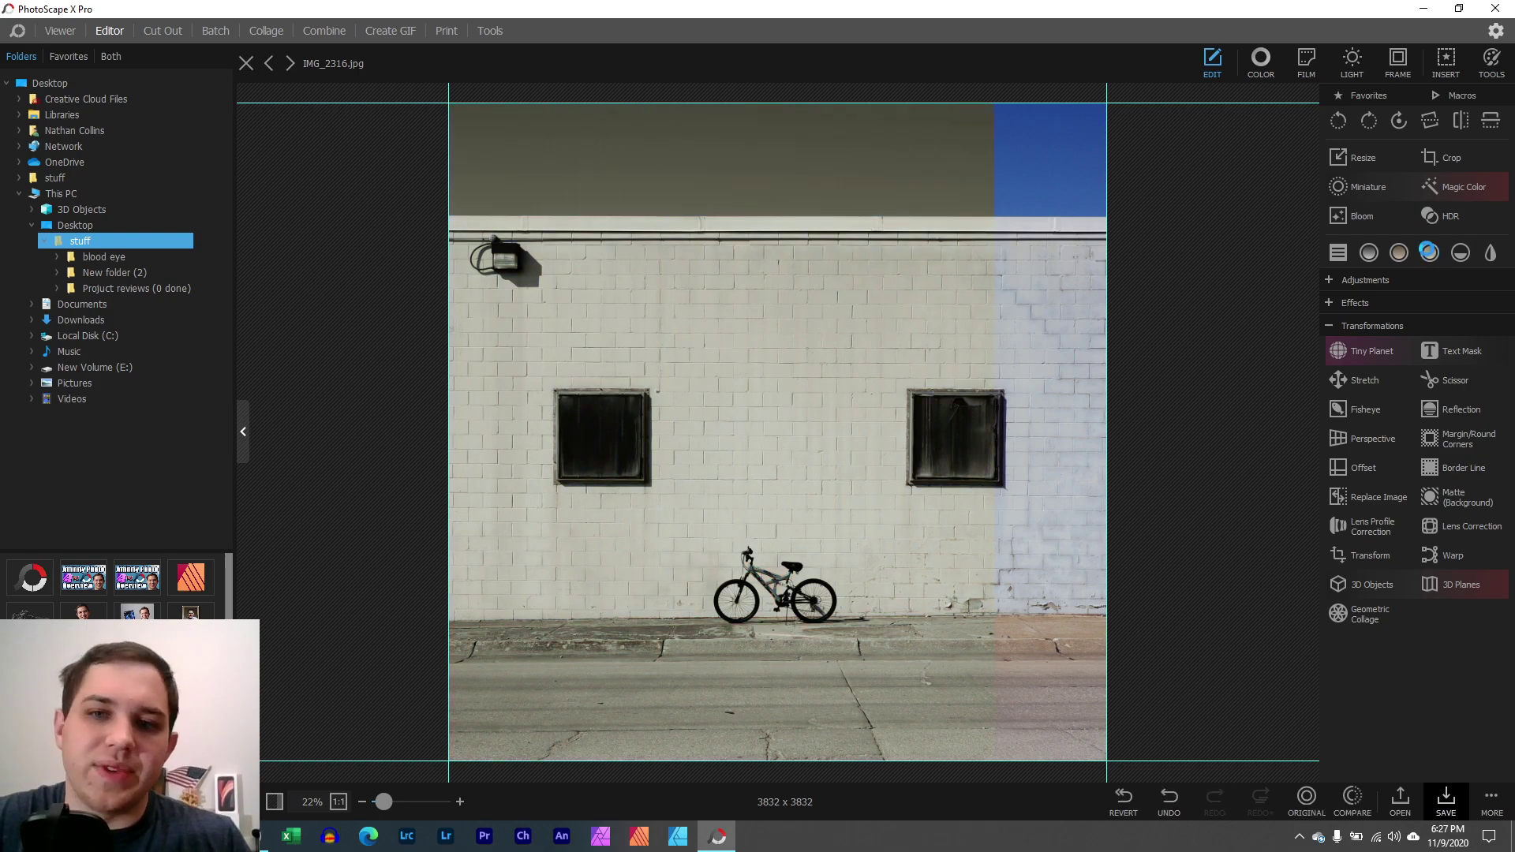
{"action": "left_click", "coordinate": [1431, 254]}
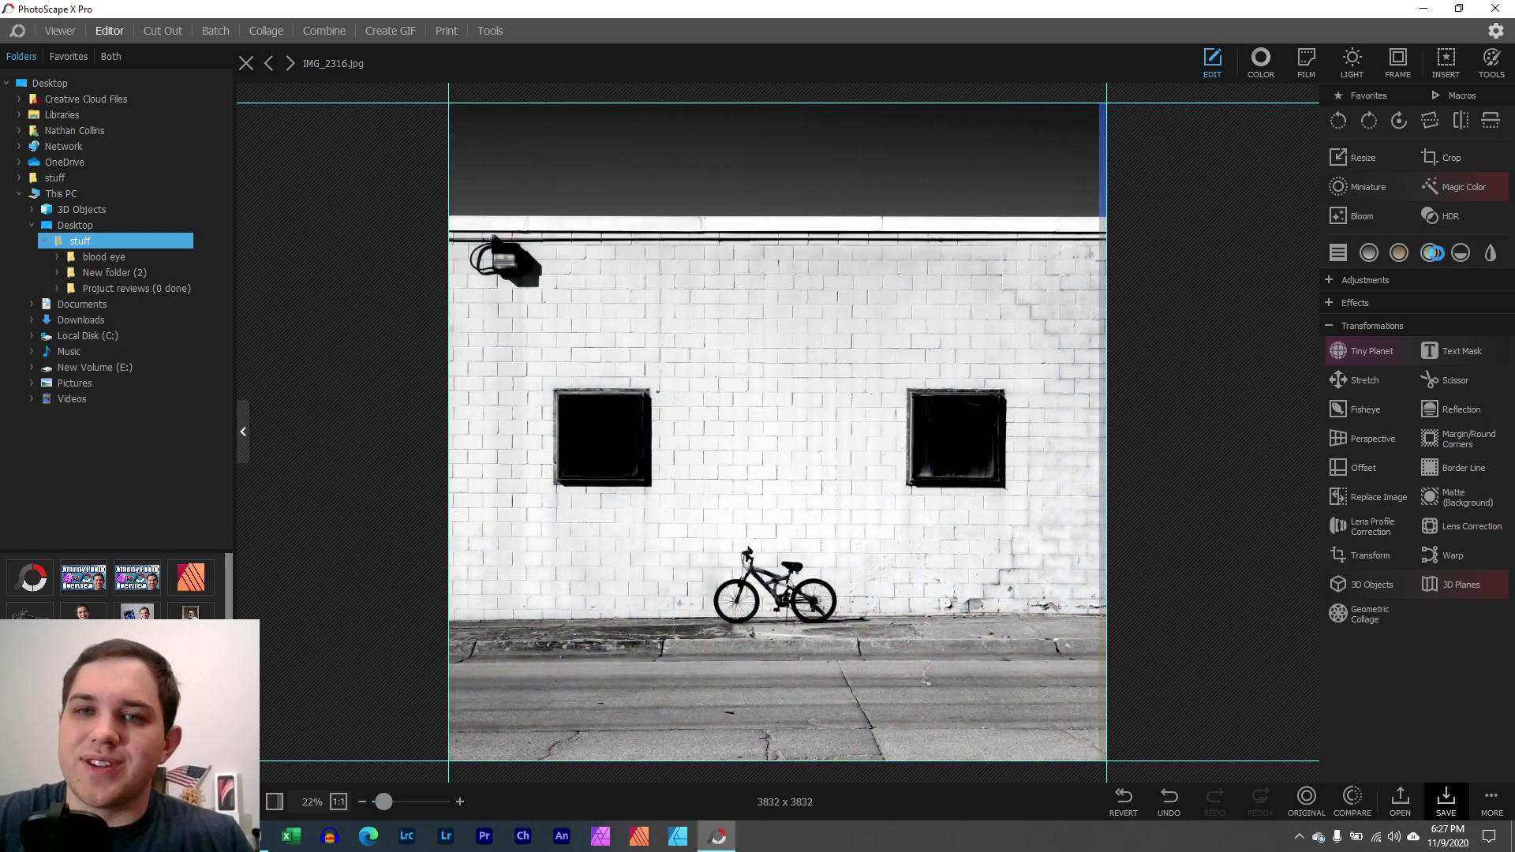
{"action": "key", "text": "ctrl+z"}
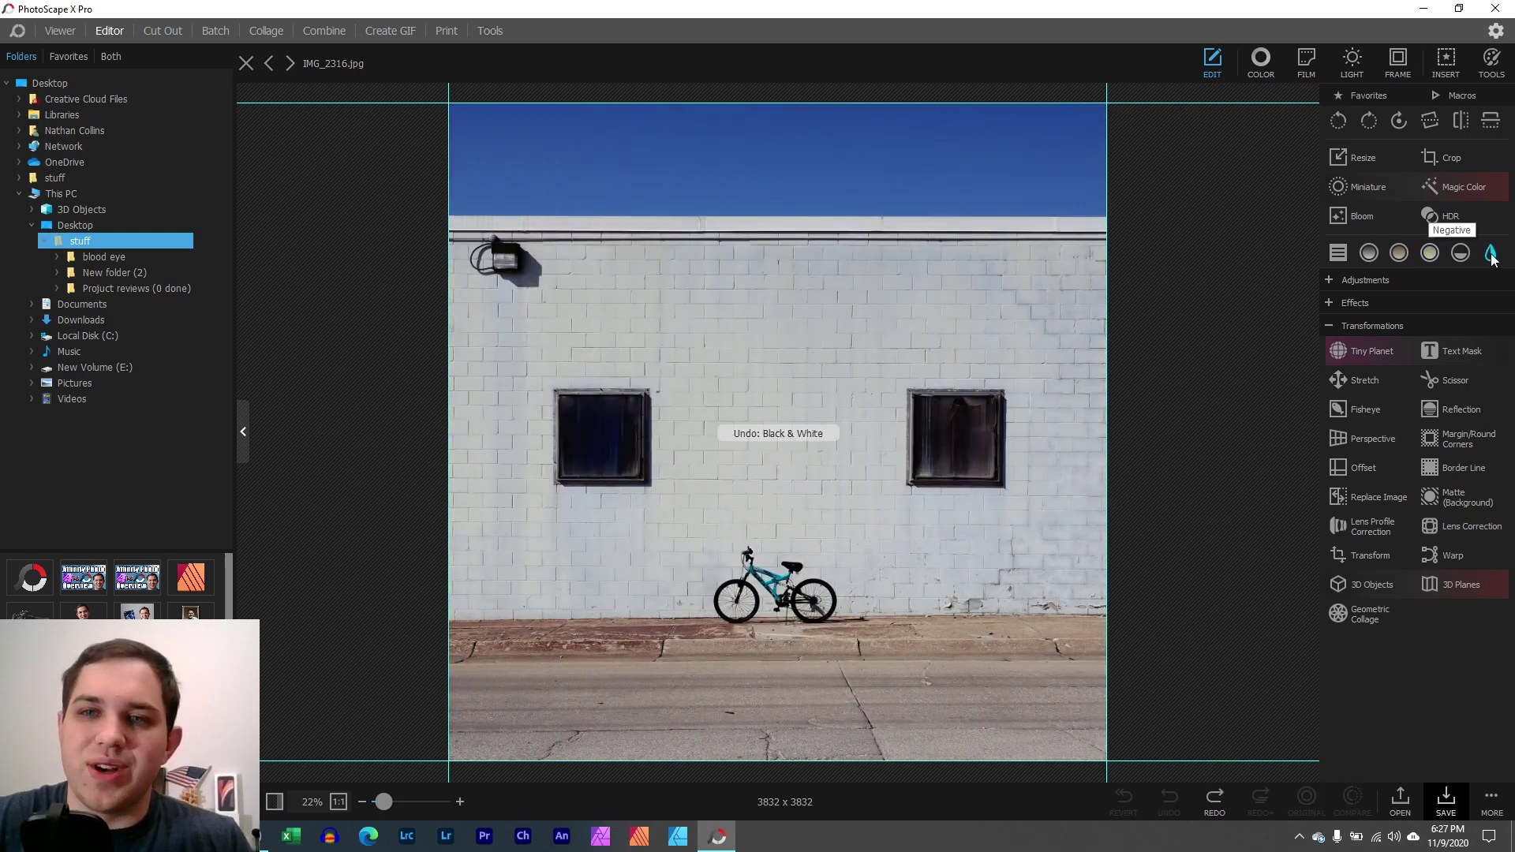
Turn the bicycle photo into a Negative, and invert it a second time to restore its colors.
{"action": "left_click", "coordinate": [1493, 256]}
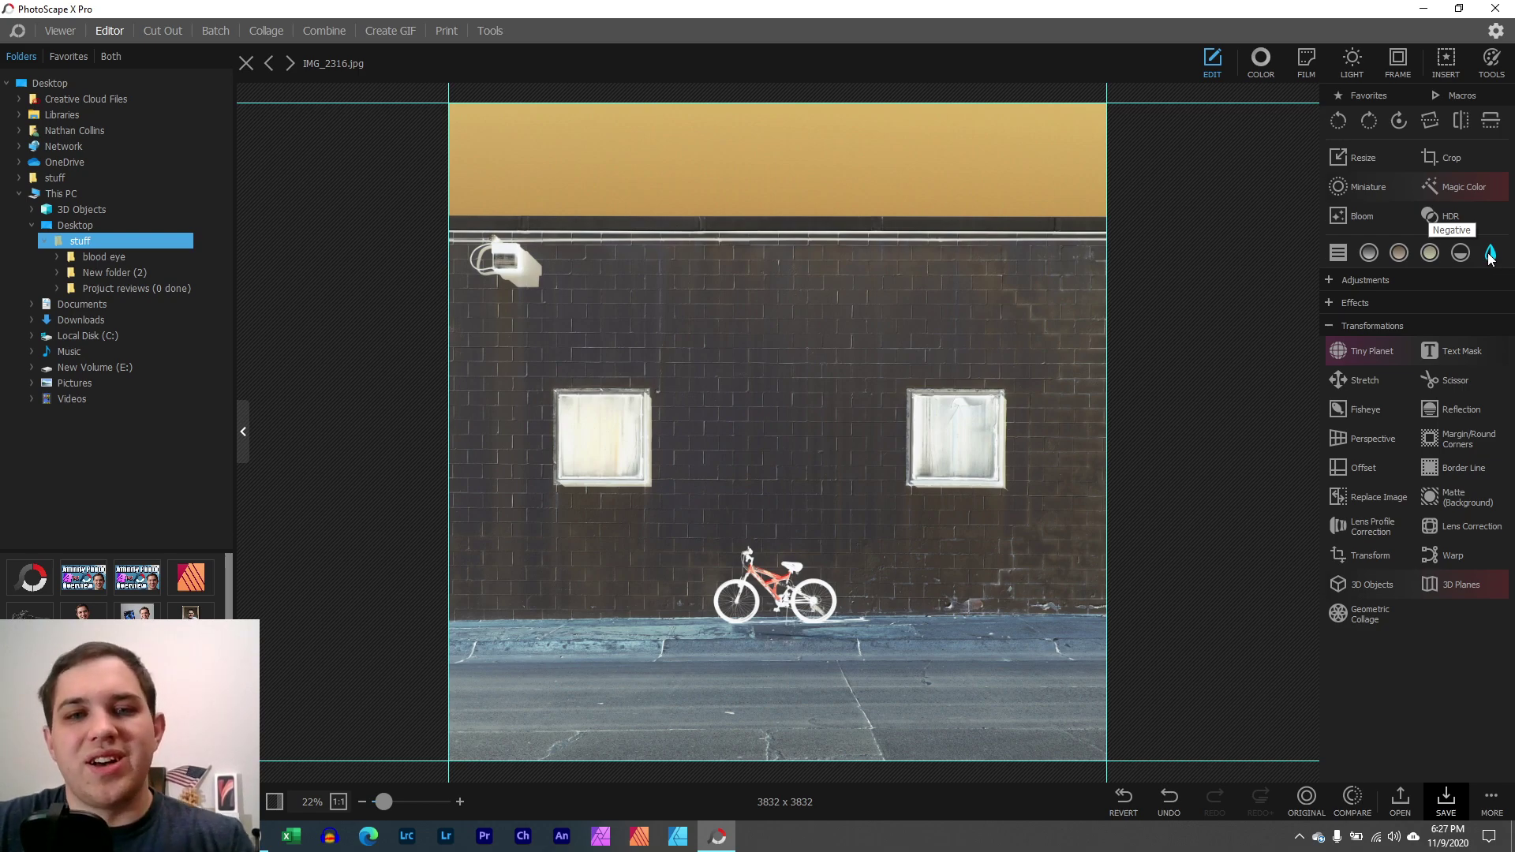
{"action": "left_click", "coordinate": [1491, 254]}
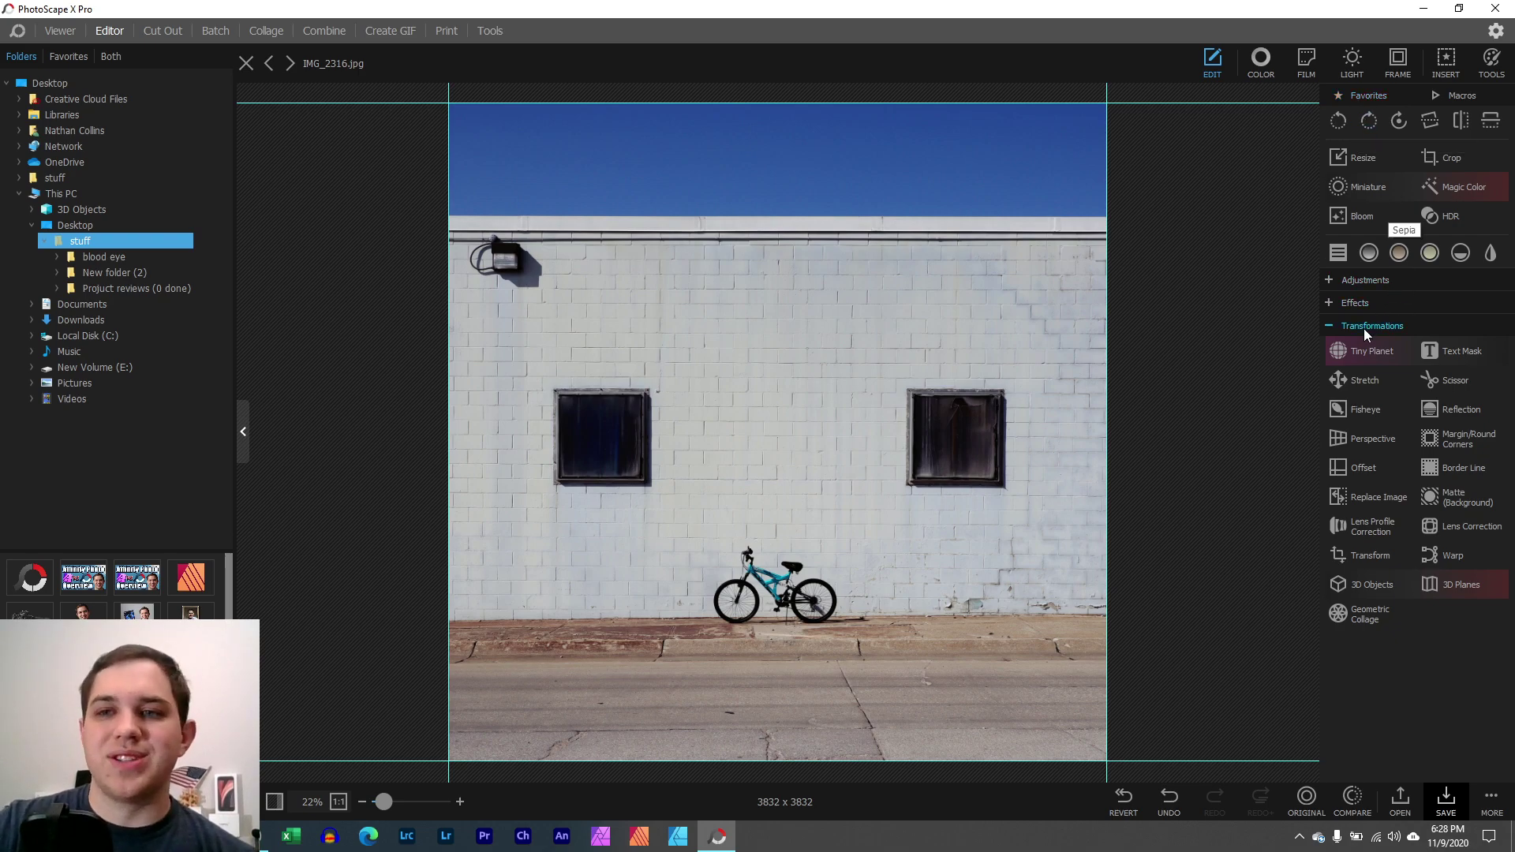
Expand the Effects and Adjustments groups and look through the tools they offer.
{"action": "left_click", "coordinate": [1330, 303]}
{"action": "left_click", "coordinate": [1331, 282]}
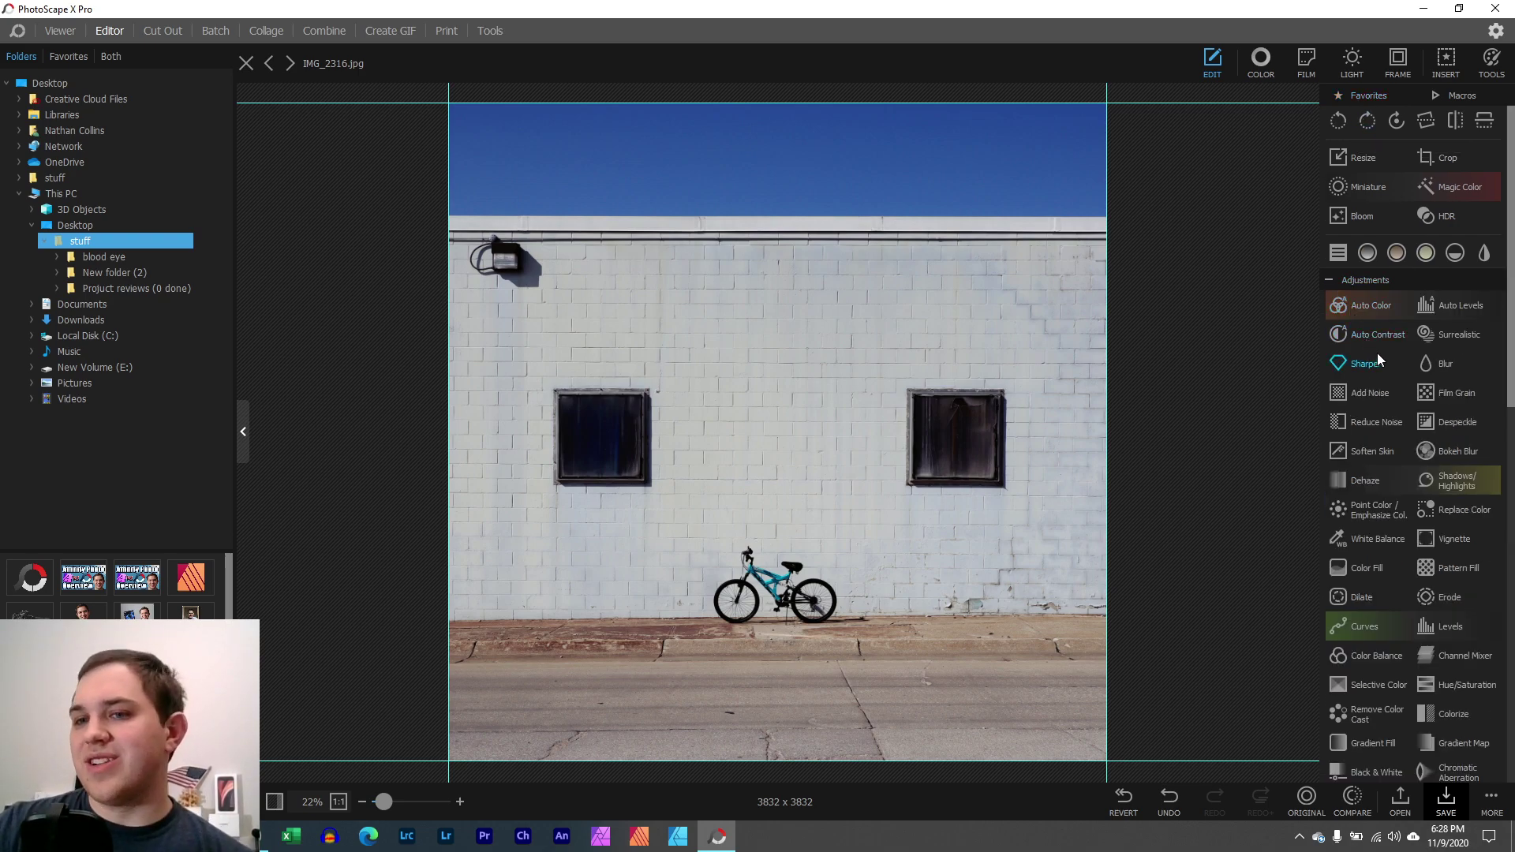
{"action": "scroll", "coordinate": [1376, 352], "scroll_direction": "down", "scroll_amount": 3}
{"action": "scroll", "coordinate": [1377, 352], "scroll_direction": "down", "scroll_amount": 5}
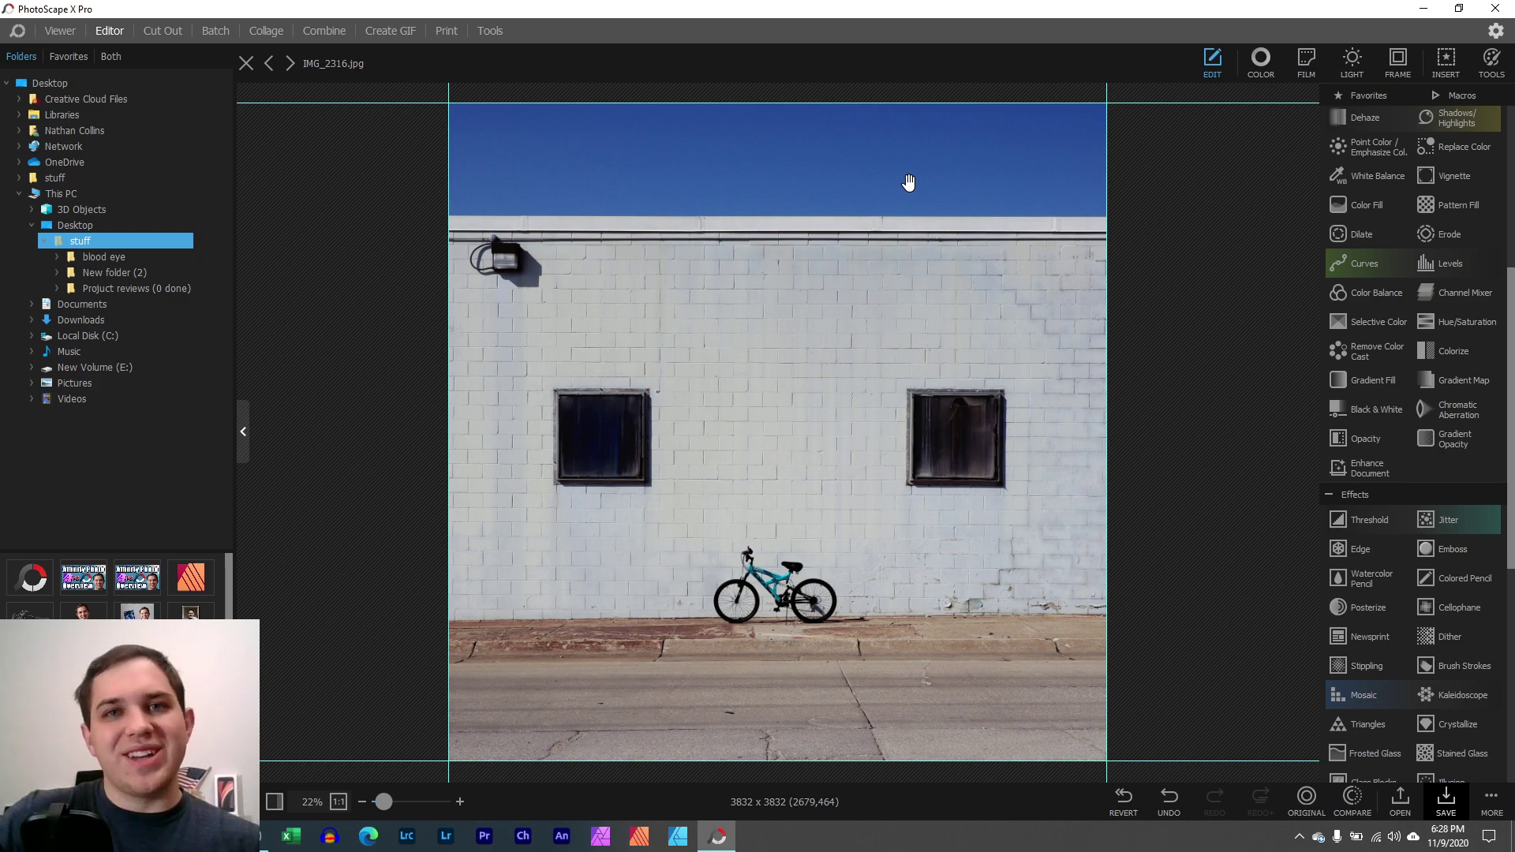
{"action": "left_click", "coordinate": [1299, 840]}
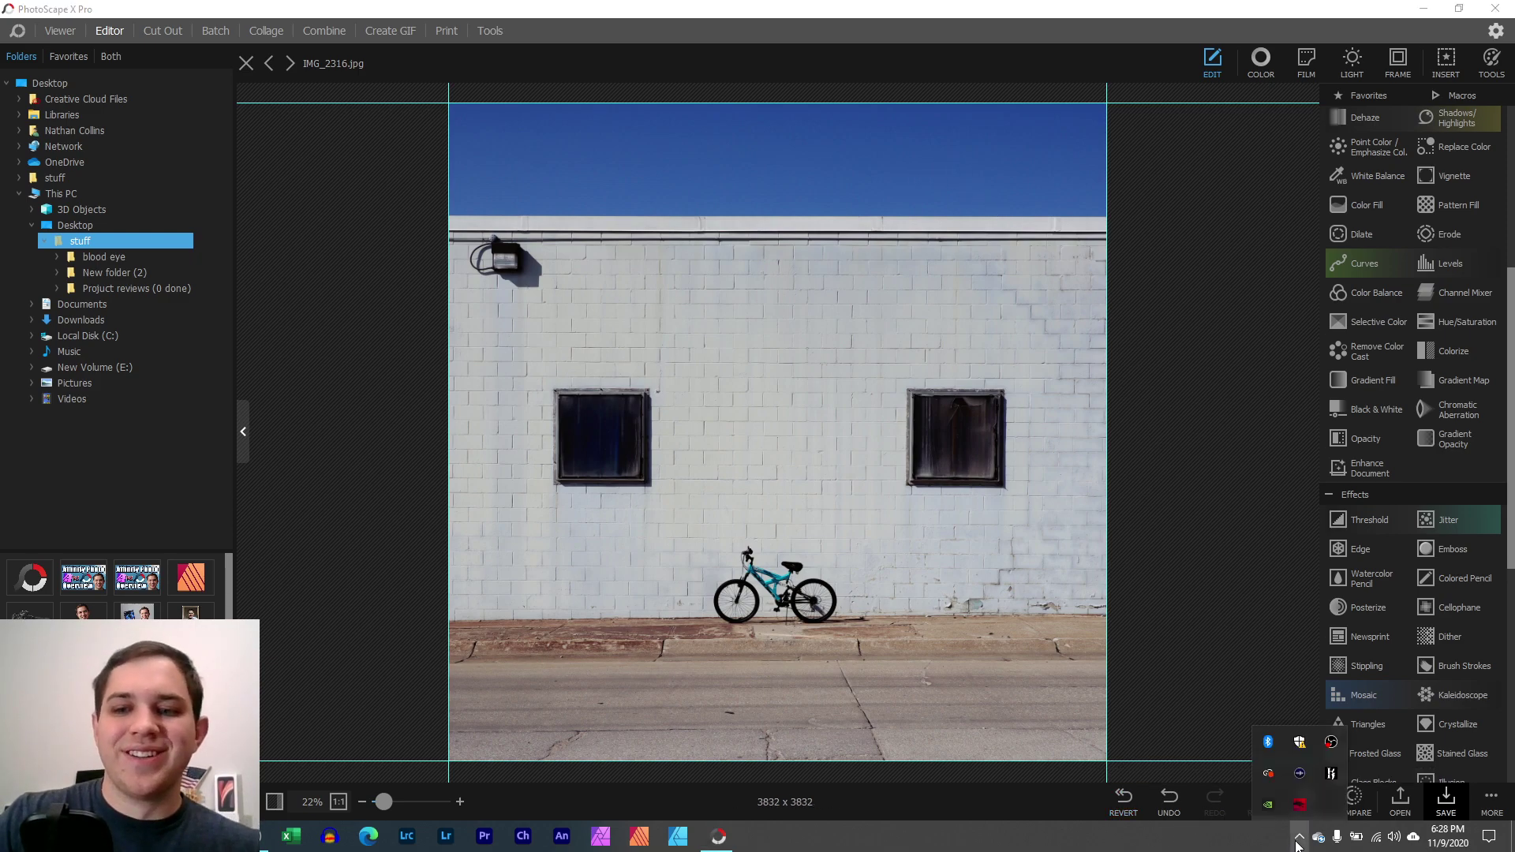